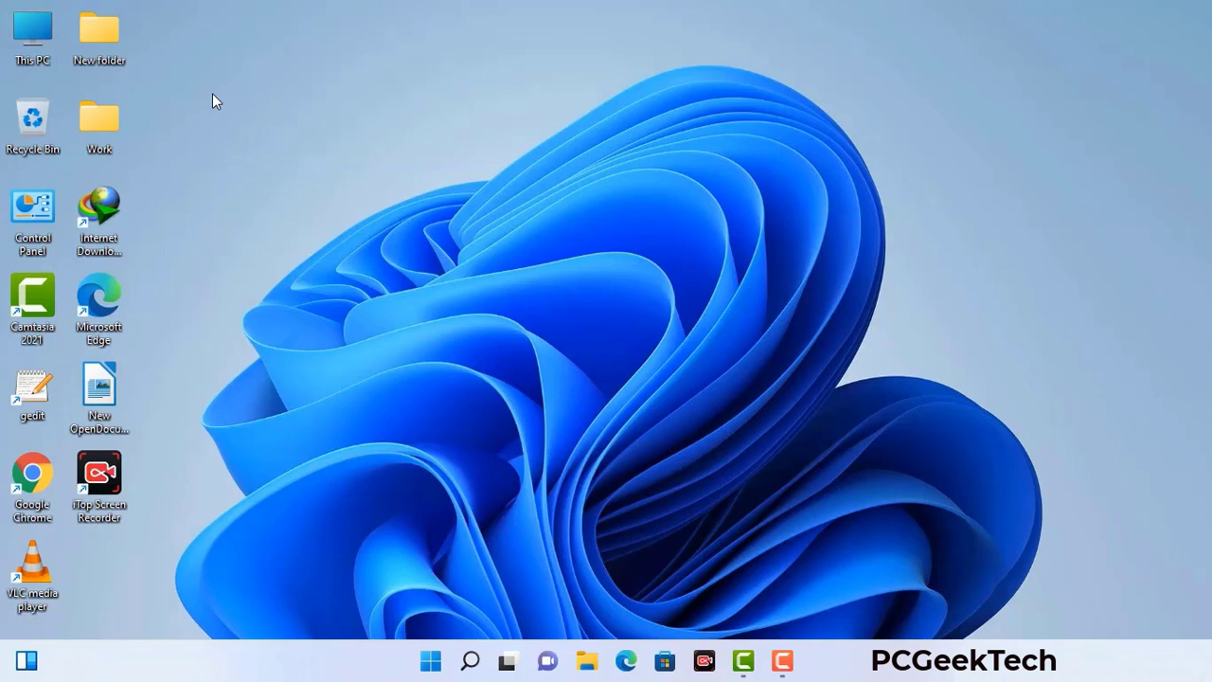
Step: Run msconfig and apply Safe boot with the Network option on the Boot tab
key("super+r")
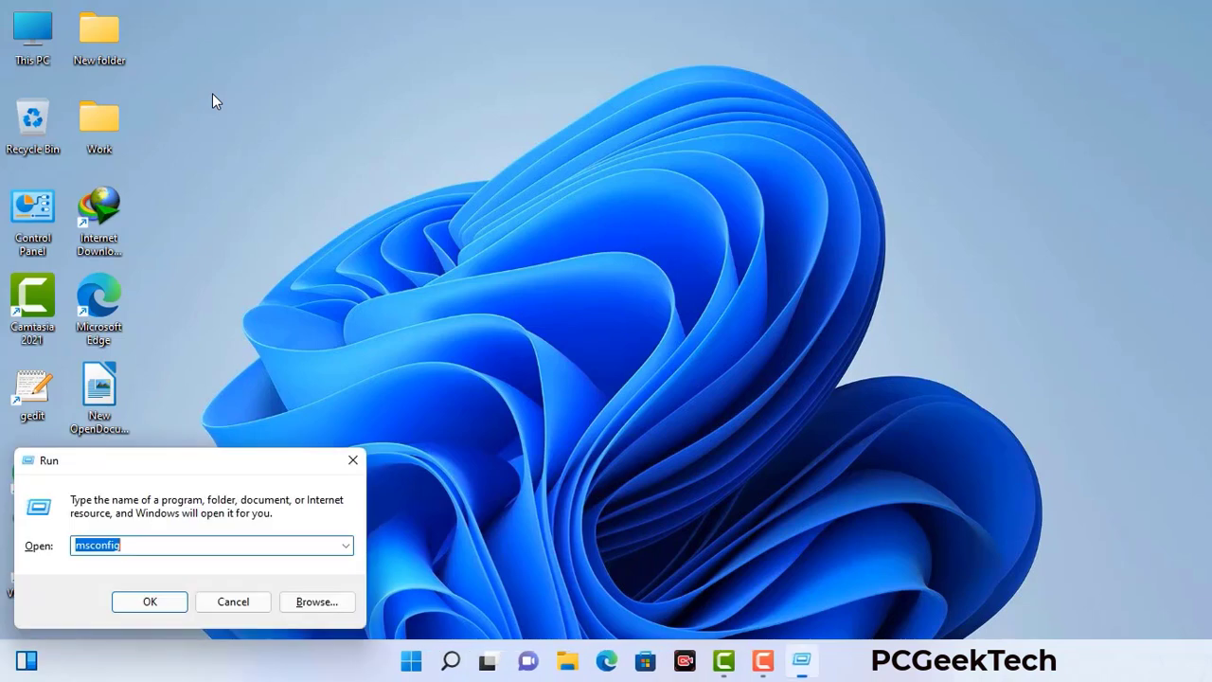
left_click_drag(202, 460, 533, 150)
left_click(481, 237)
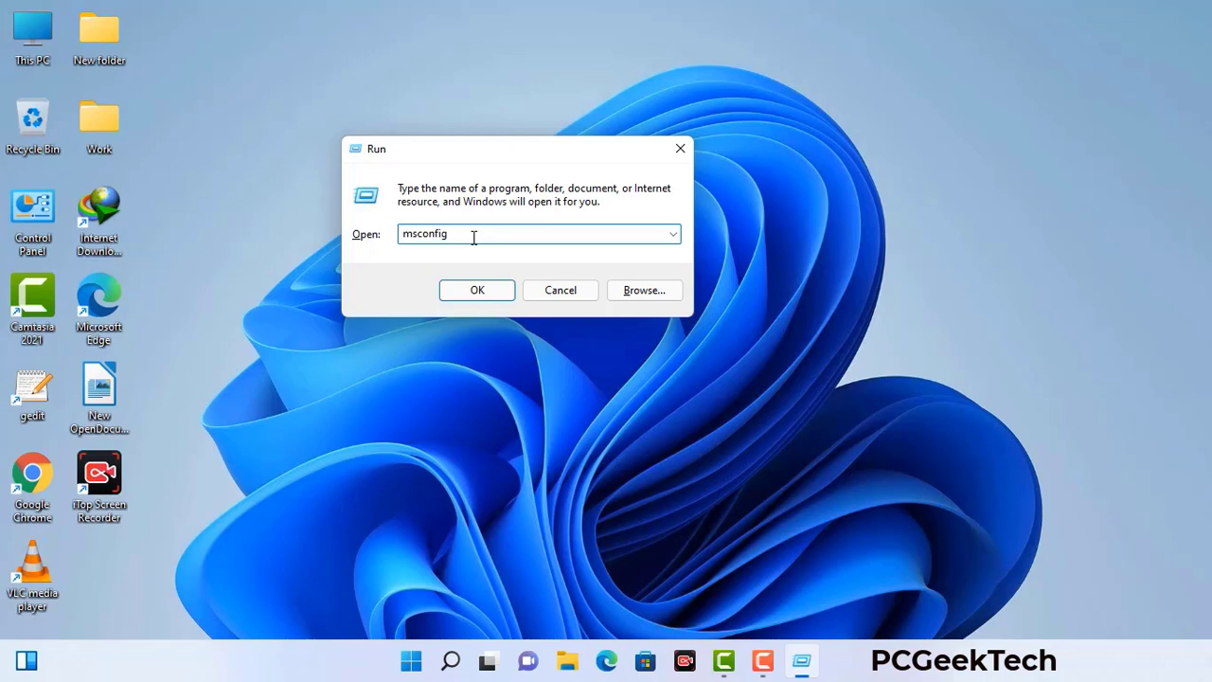
left_click(467, 296)
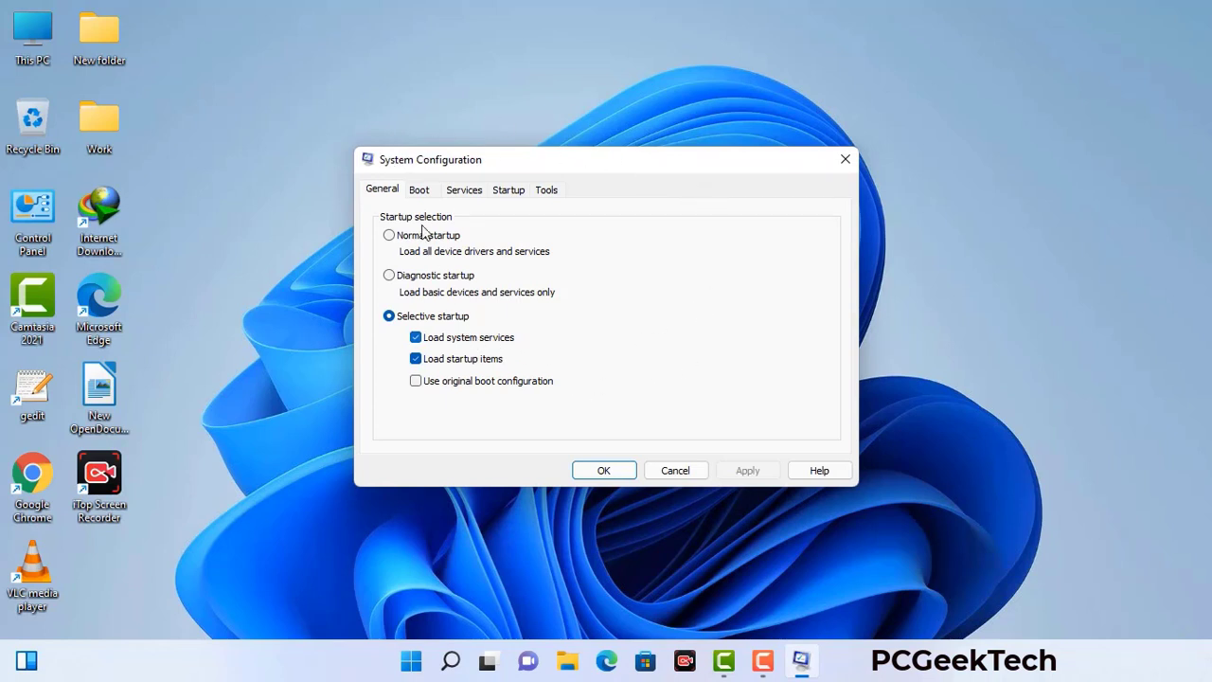
left_click(421, 192)
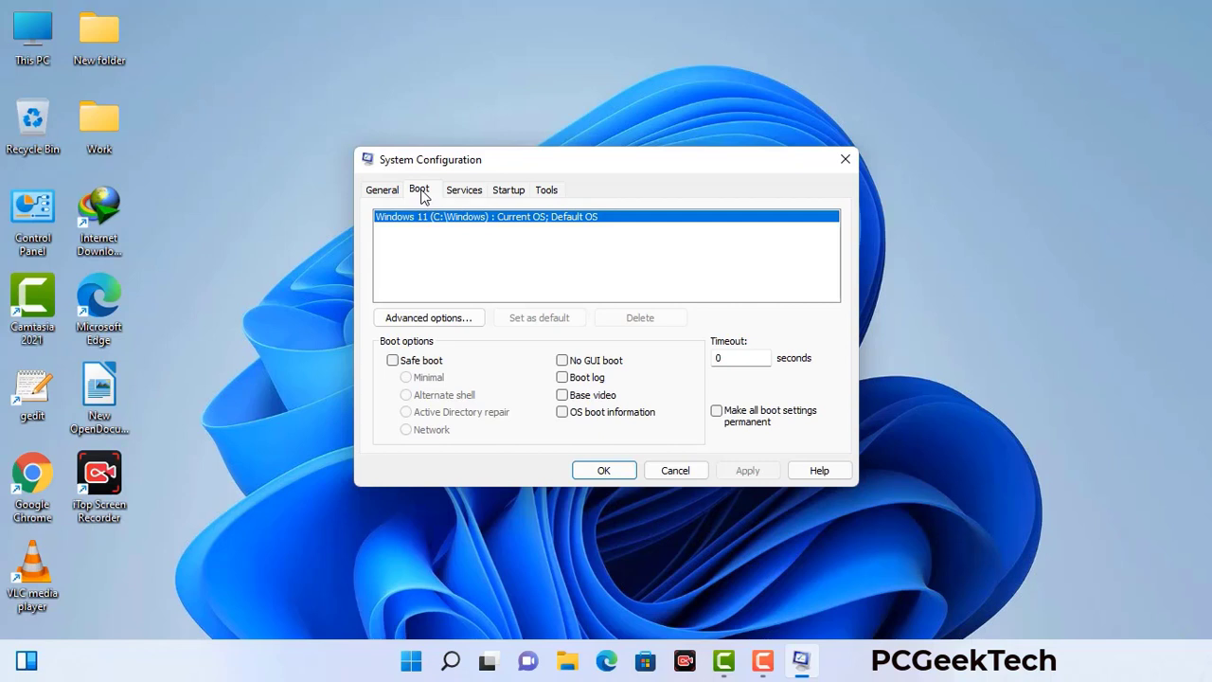
left_click(392, 361)
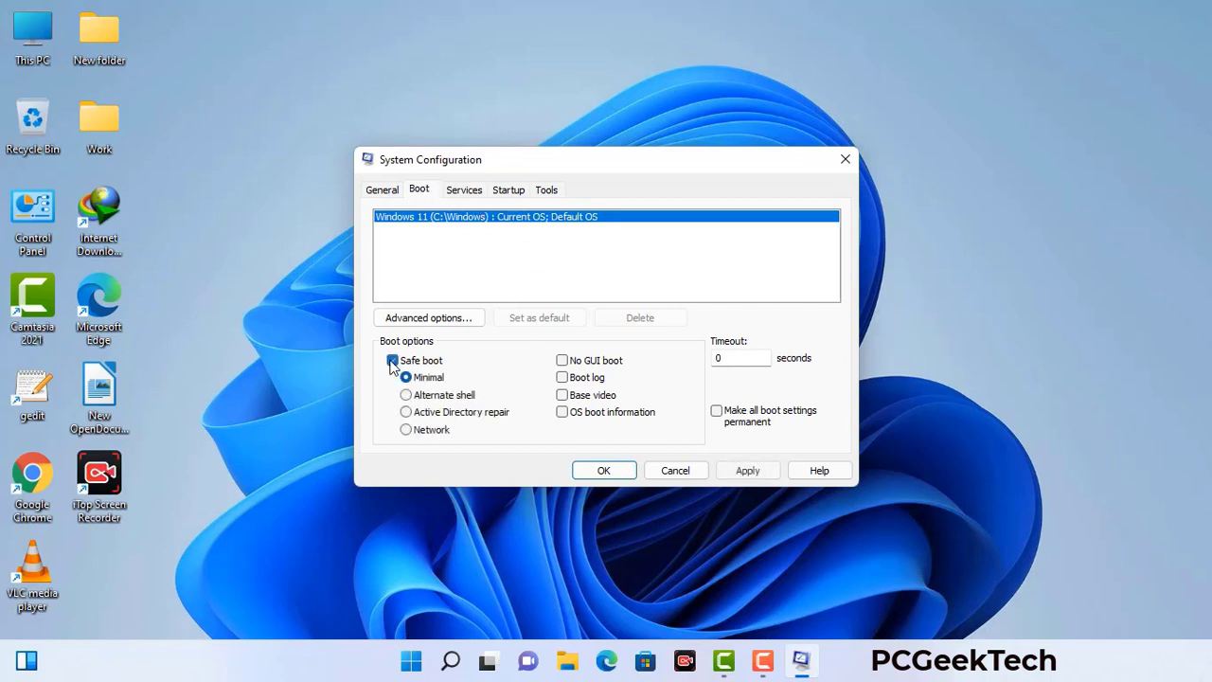
left_click(432, 431)
left_click(747, 471)
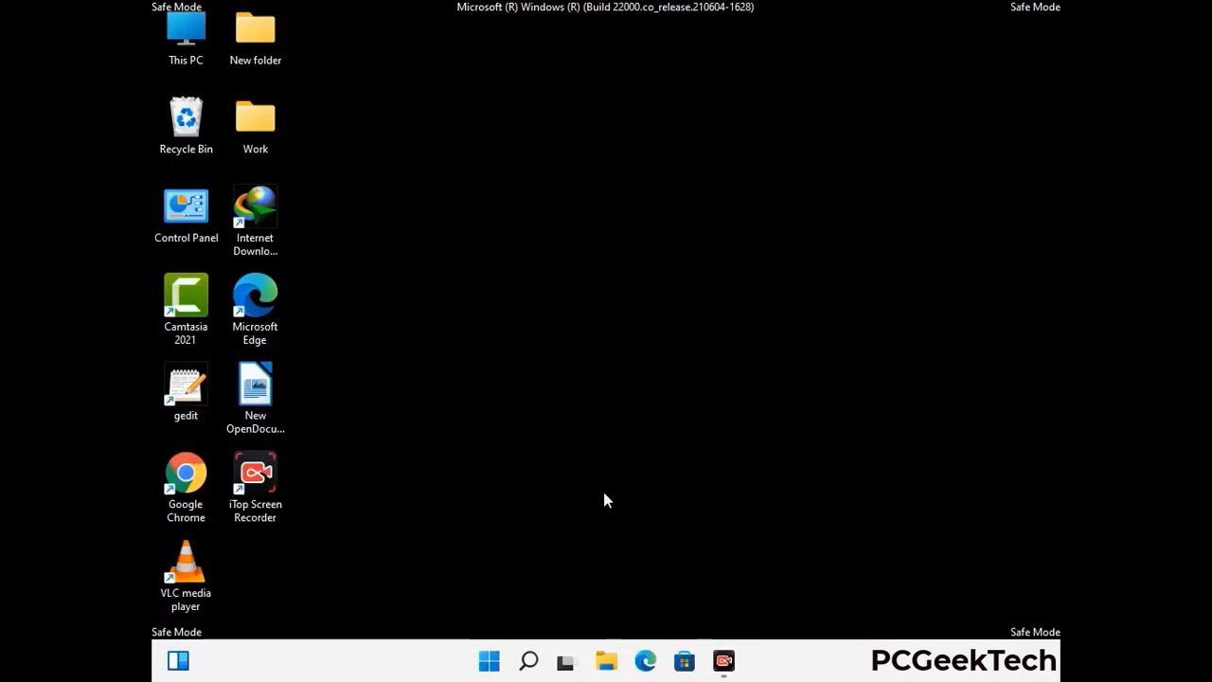
Step: In Control Panel's File Explorer Options, turn on 'Show hidden files, folders, and drives' and confirm
double_click(186, 227)
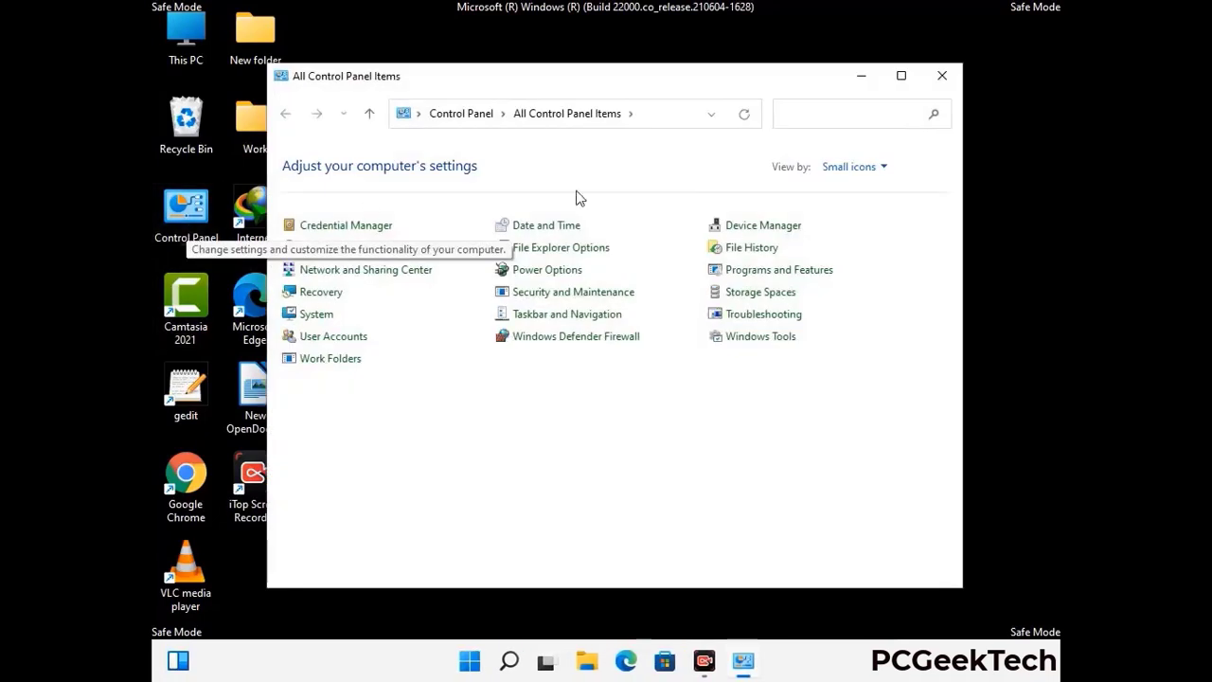
left_click(583, 249)
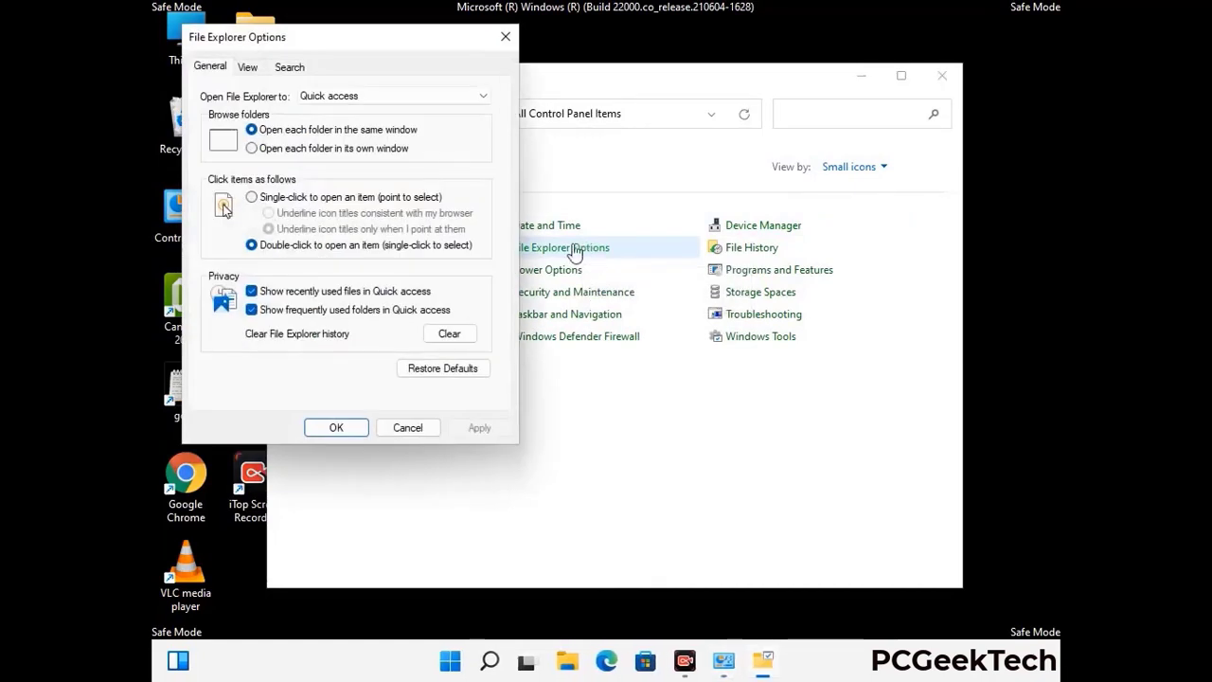
left_click(249, 68)
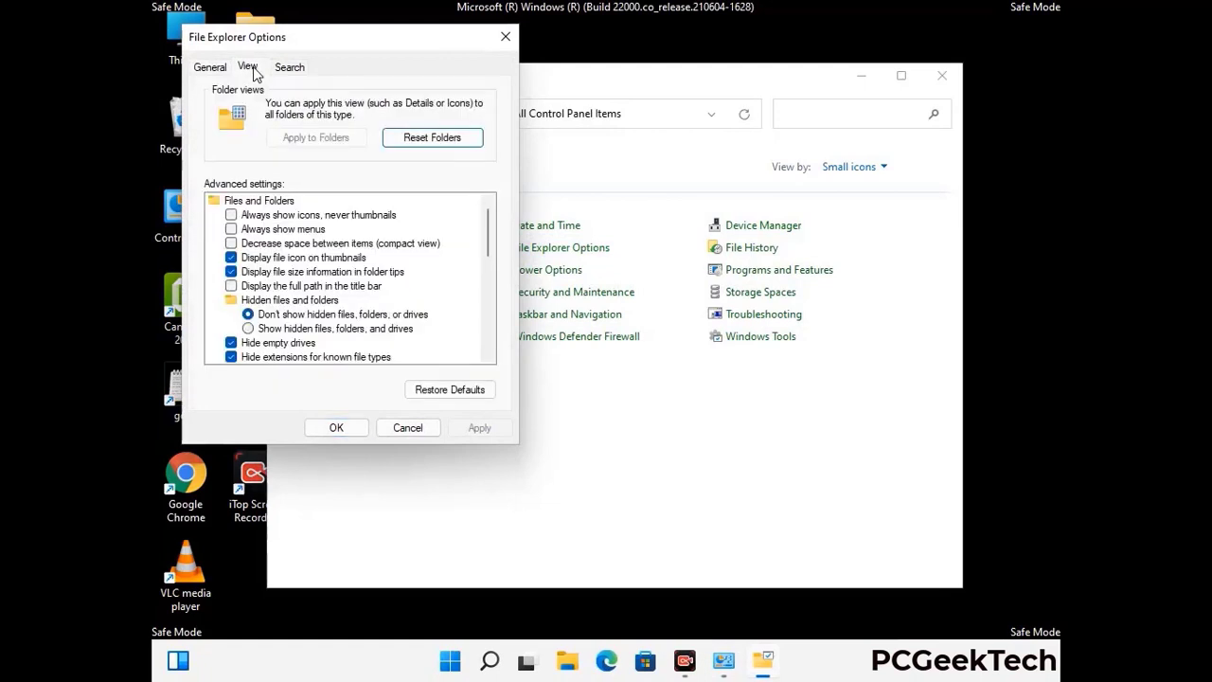
left_click(270, 330)
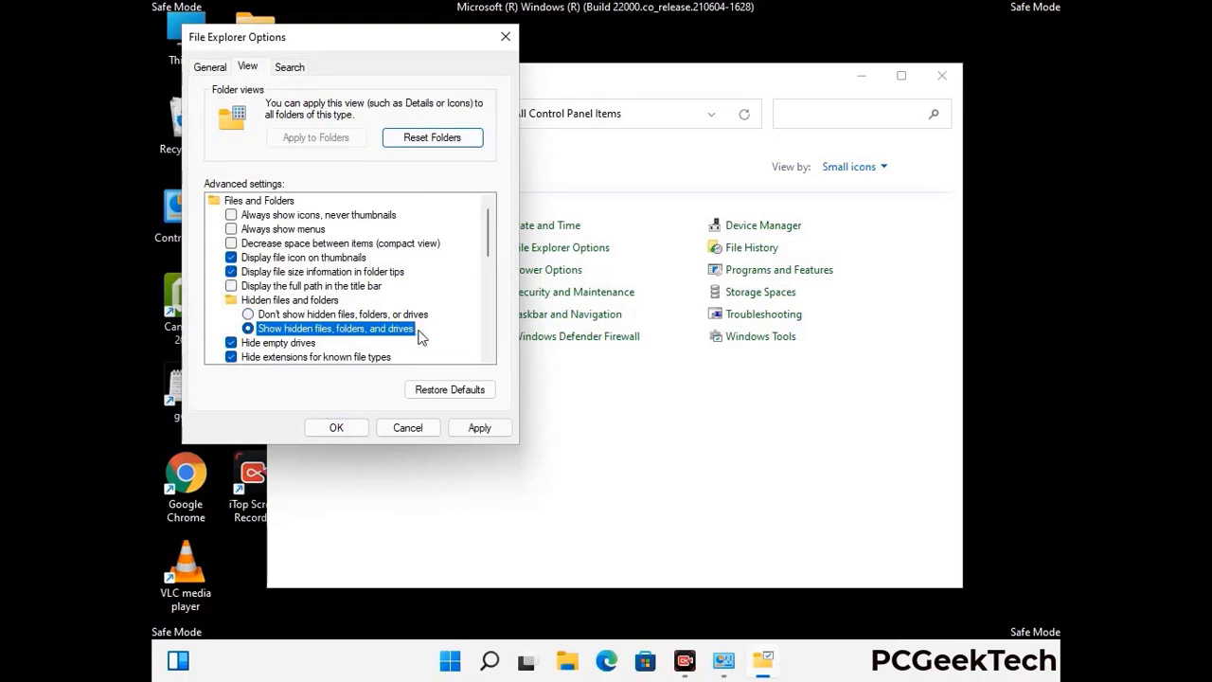
left_click(477, 427)
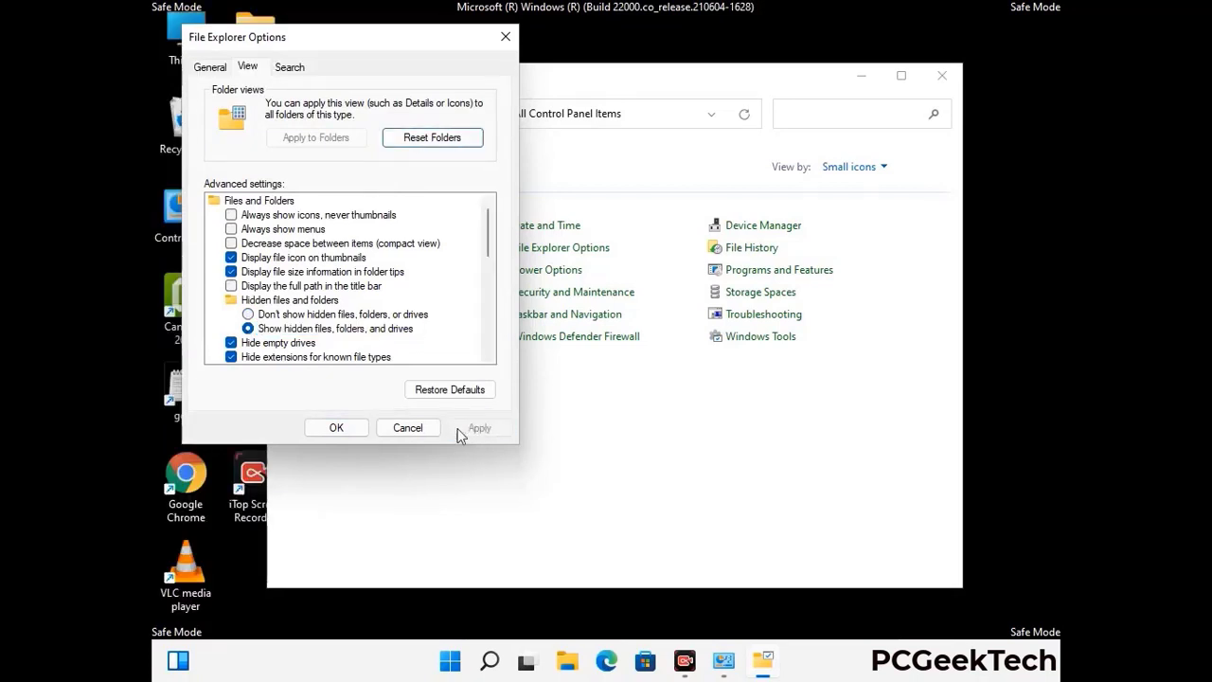
left_click(319, 429)
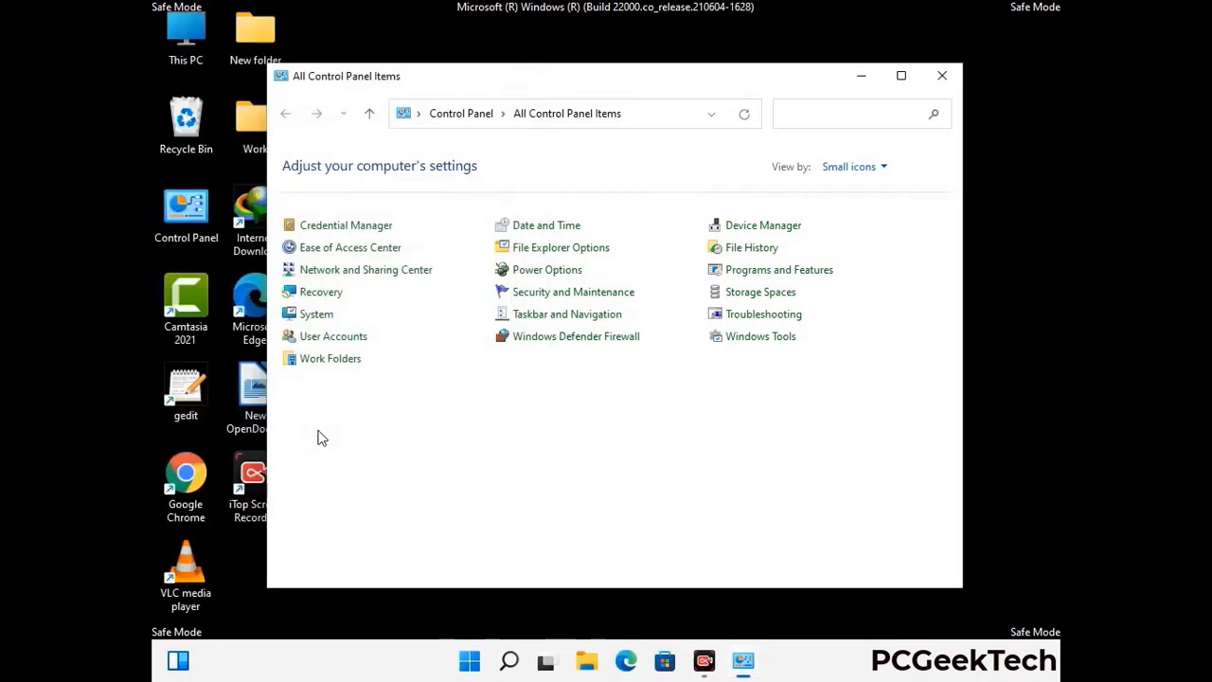
Step: Close Control Panel and open the C:\Windows folder from This PC
left_click(942, 76)
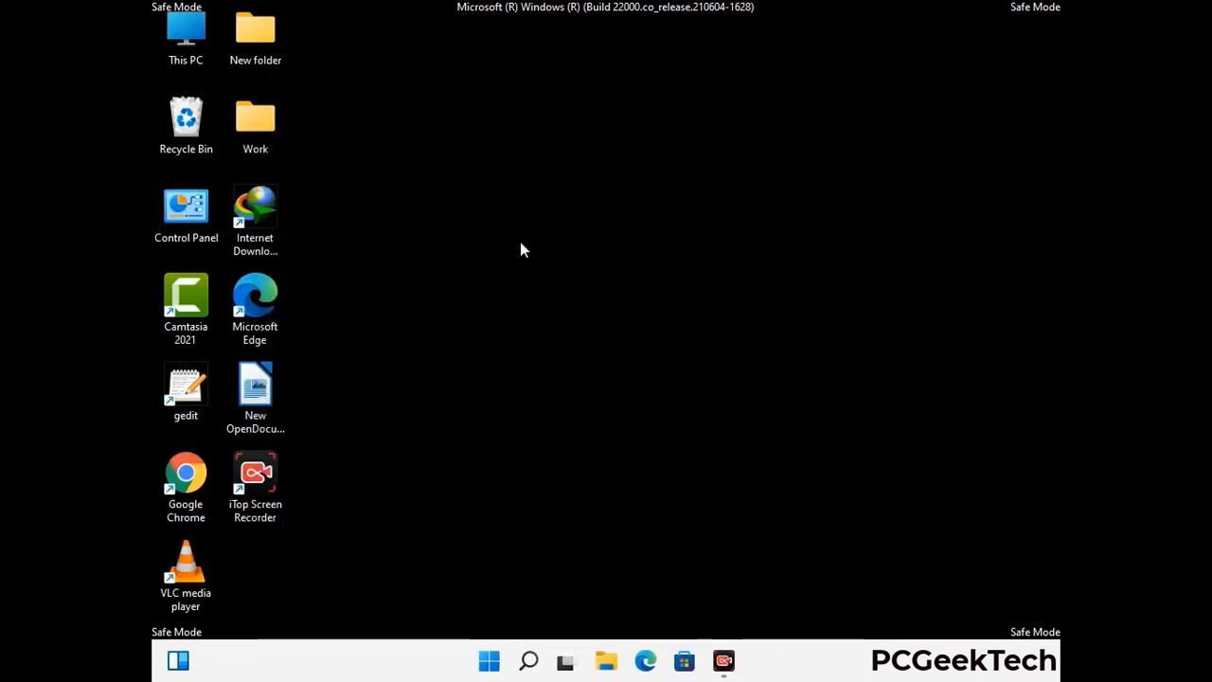
double_click(180, 59)
double_click(531, 416)
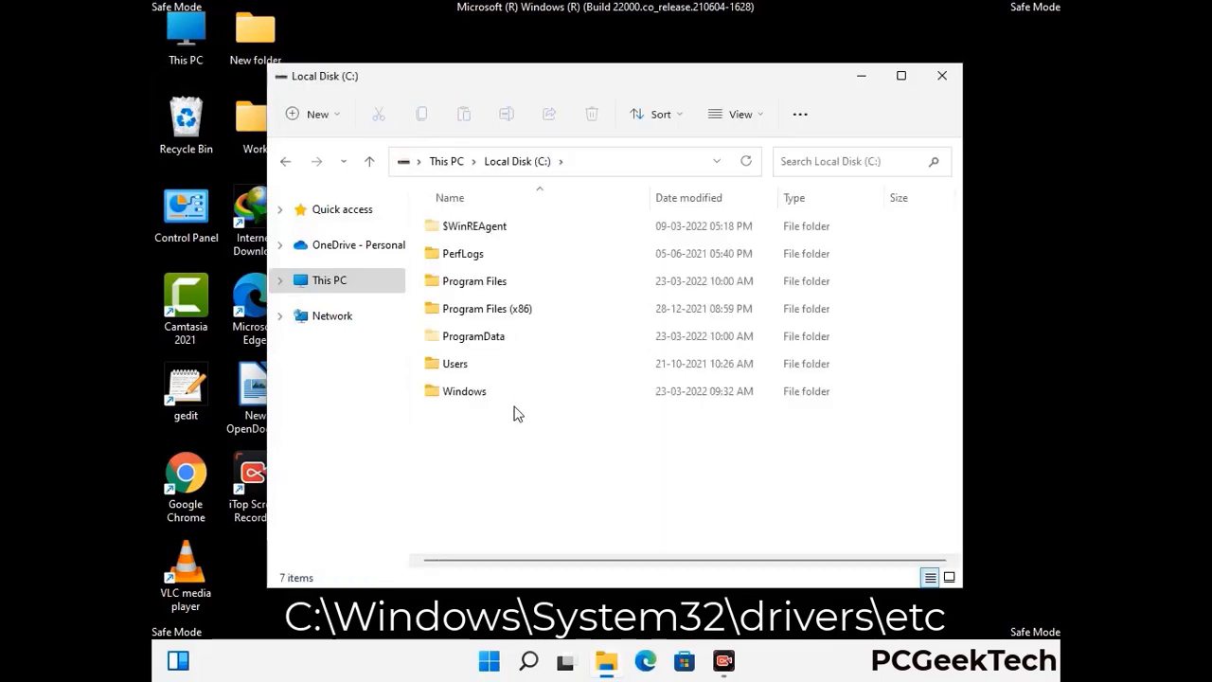
left_click(455, 399)
double_click(455, 400)
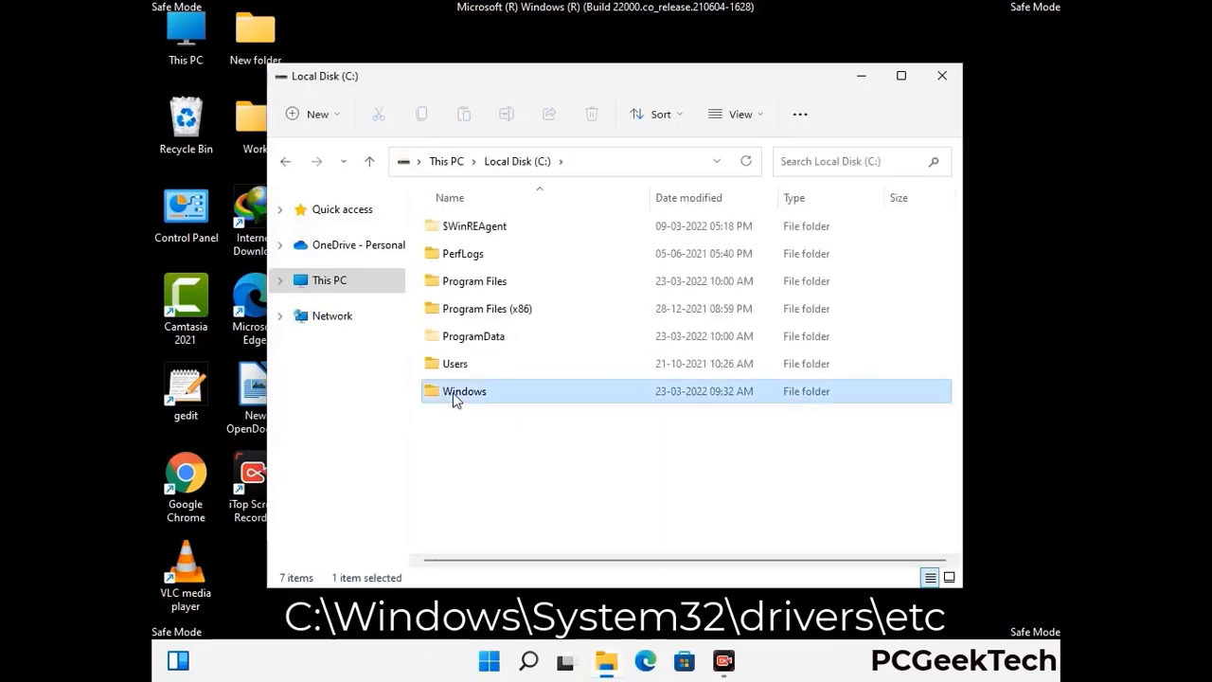
Step: Go into System32 > drivers > etc and select the hosts file
scroll(606, 403, "down", 5)
scroll(598, 409, "down", 12)
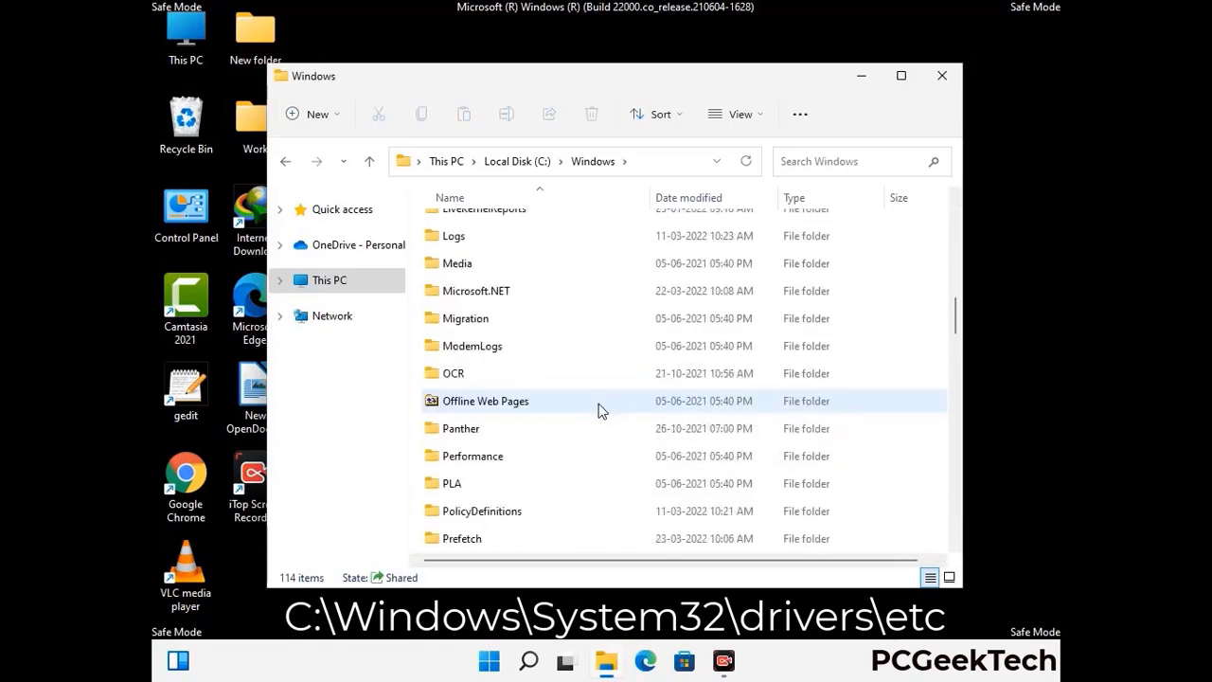
scroll(571, 404, "down", 2)
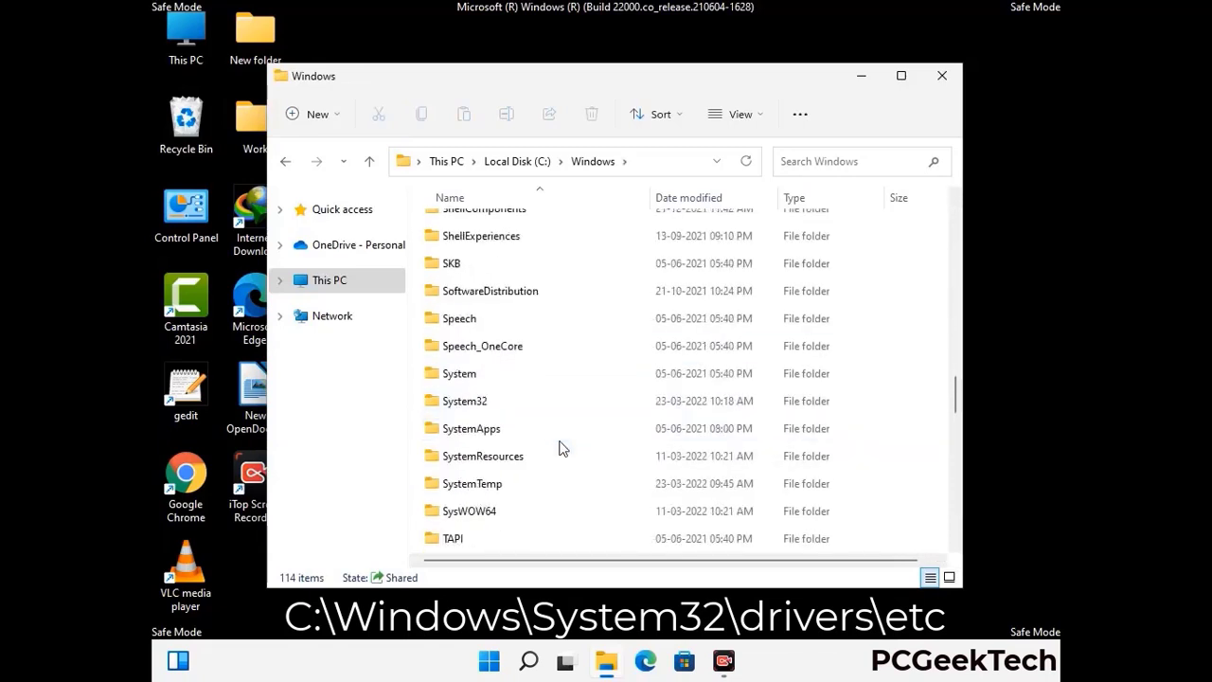
double_click(462, 402)
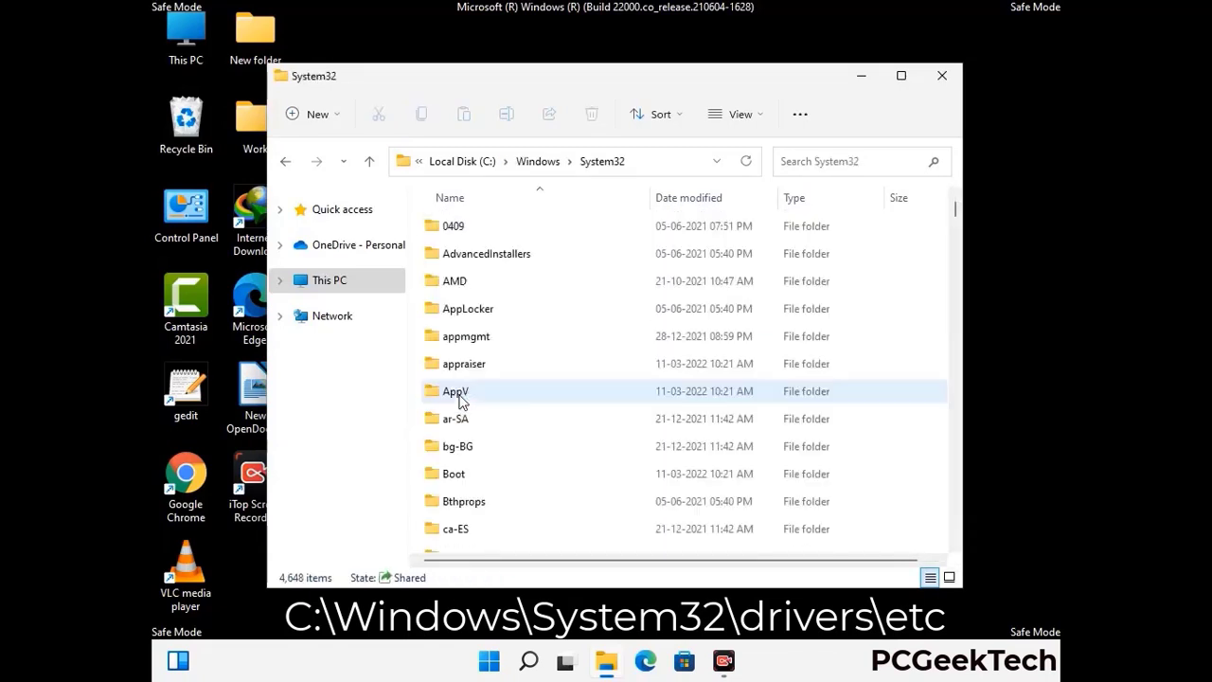
scroll(522, 407, "down", 5)
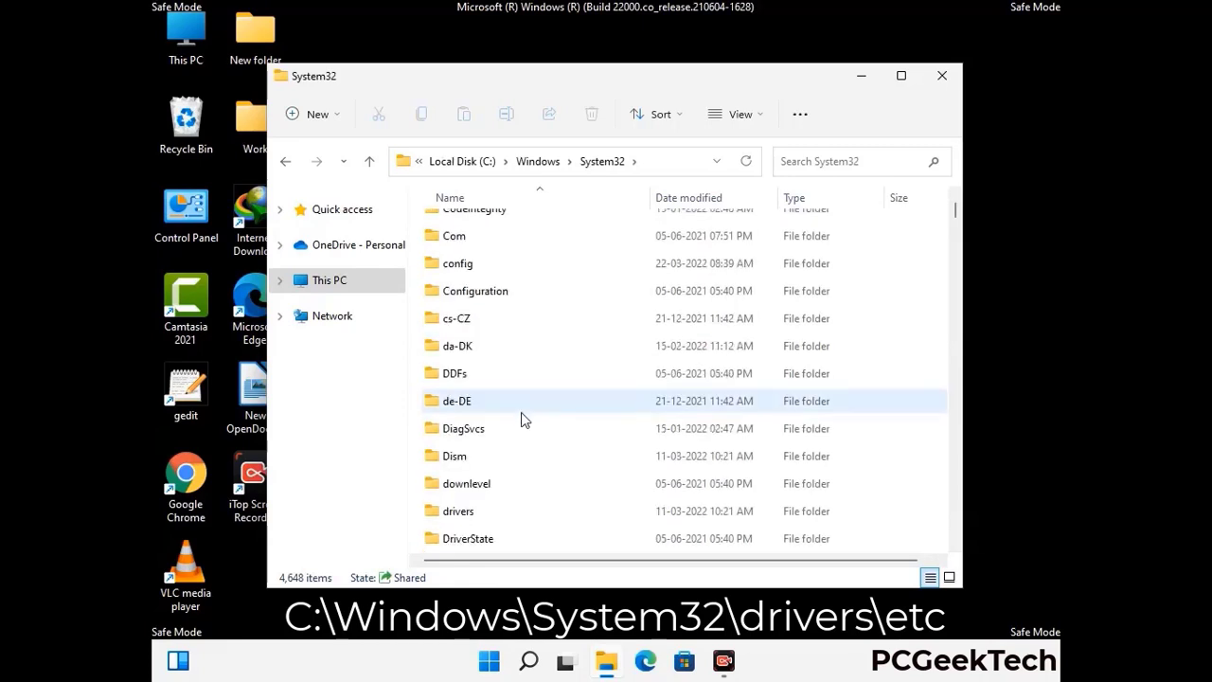
double_click(469, 518)
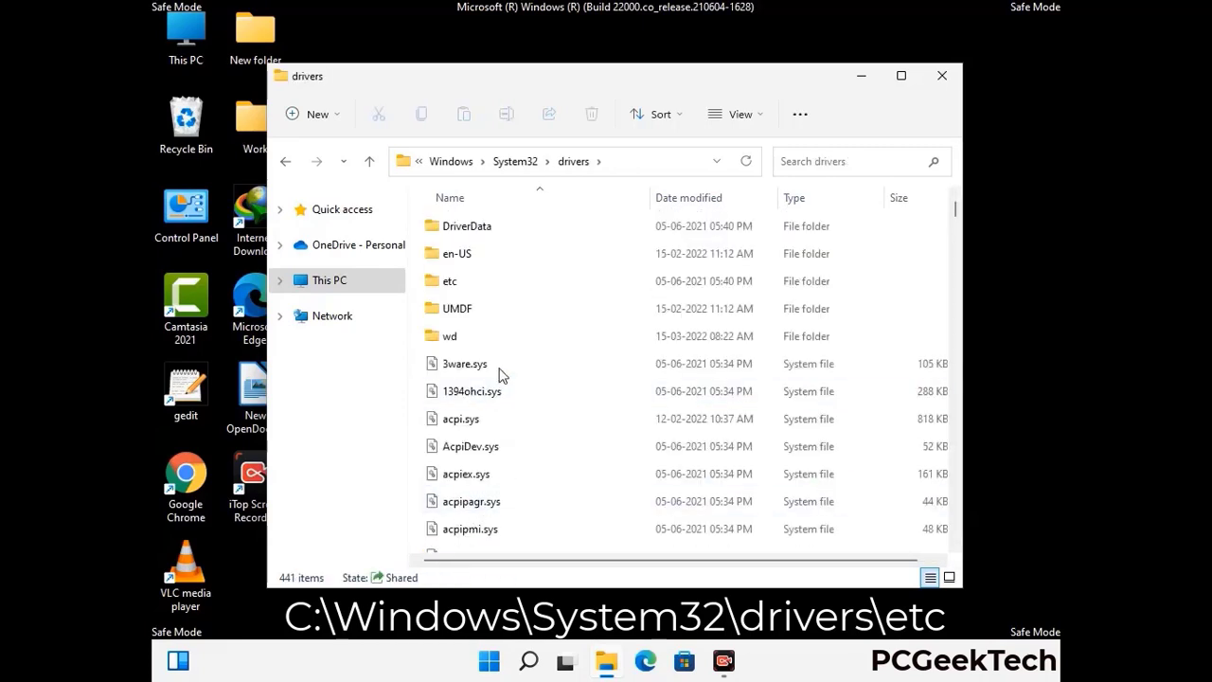
double_click(451, 282)
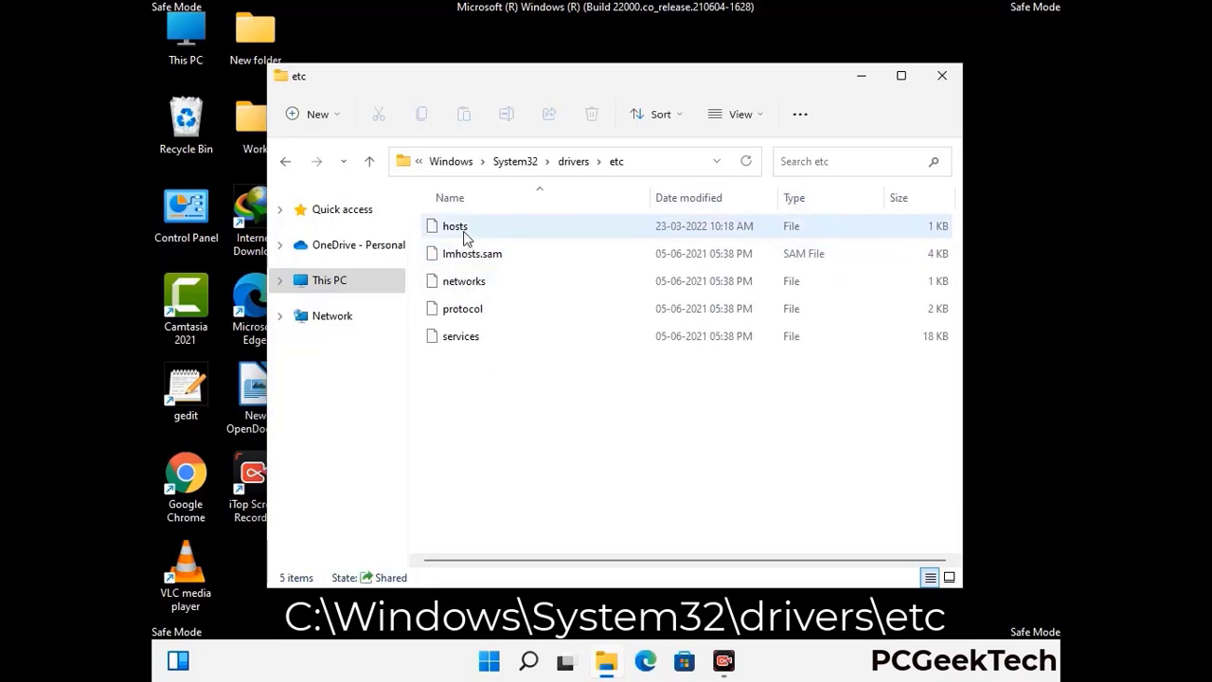
left_click(465, 238)
Step: Open the hosts file in Notepad
double_click(465, 238)
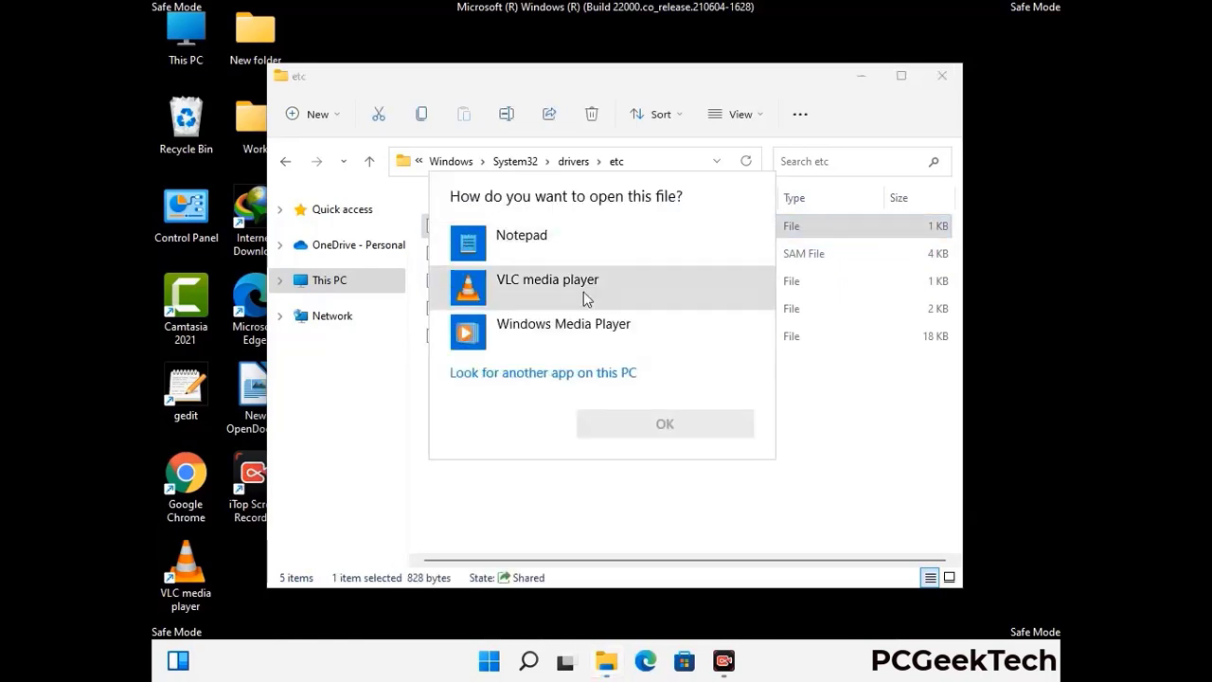
left_click(537, 242)
left_click(665, 425)
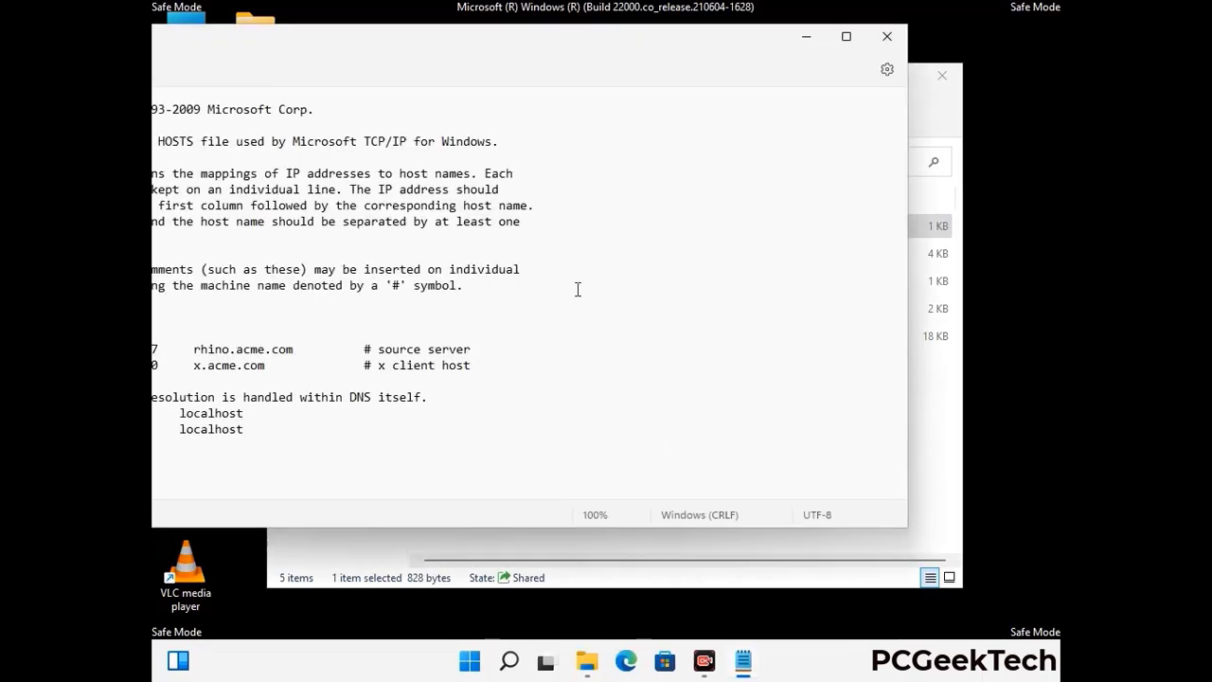
left_click_drag(466, 45, 643, 55)
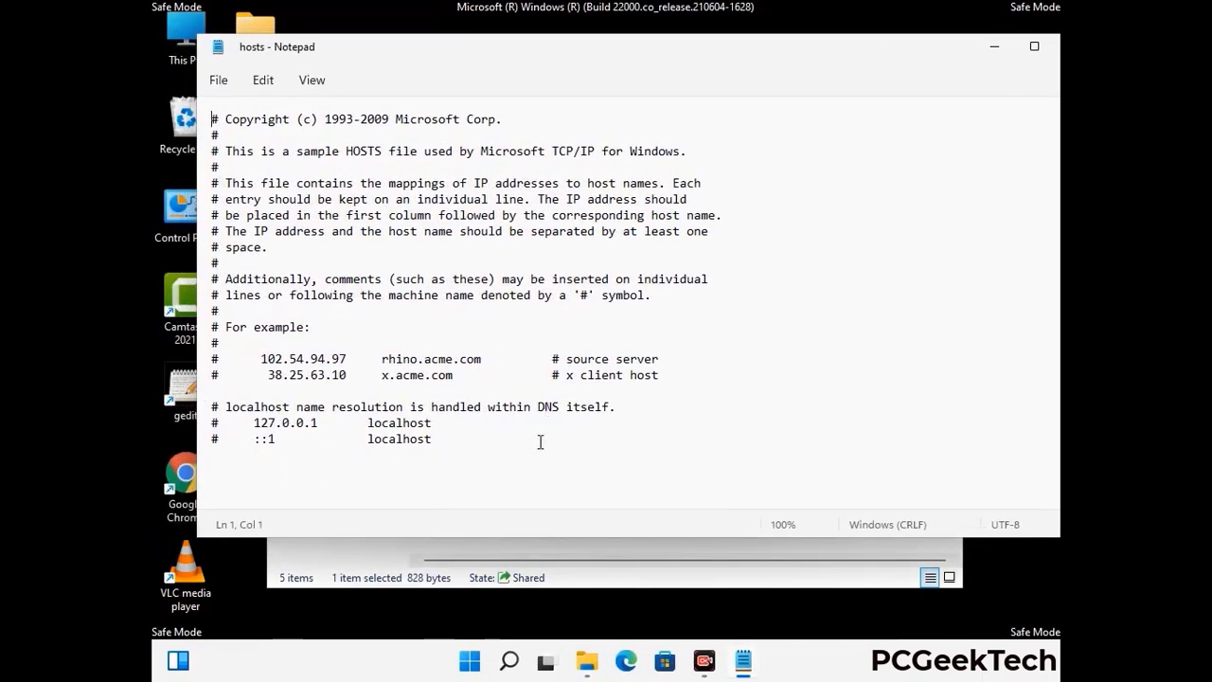
Step: Add two empty lines after the last localhost line, save hosts and close Notepad
left_click(452, 438)
key("Return")
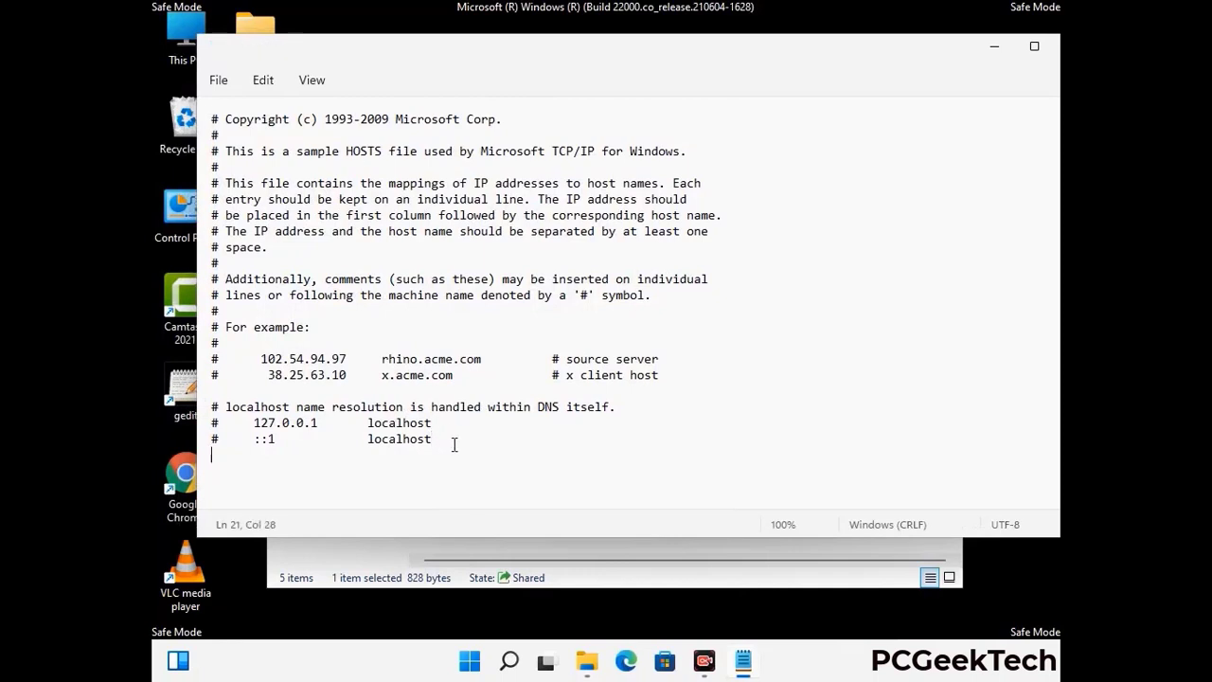
key("Return")
scroll(212, 437, "down", 1)
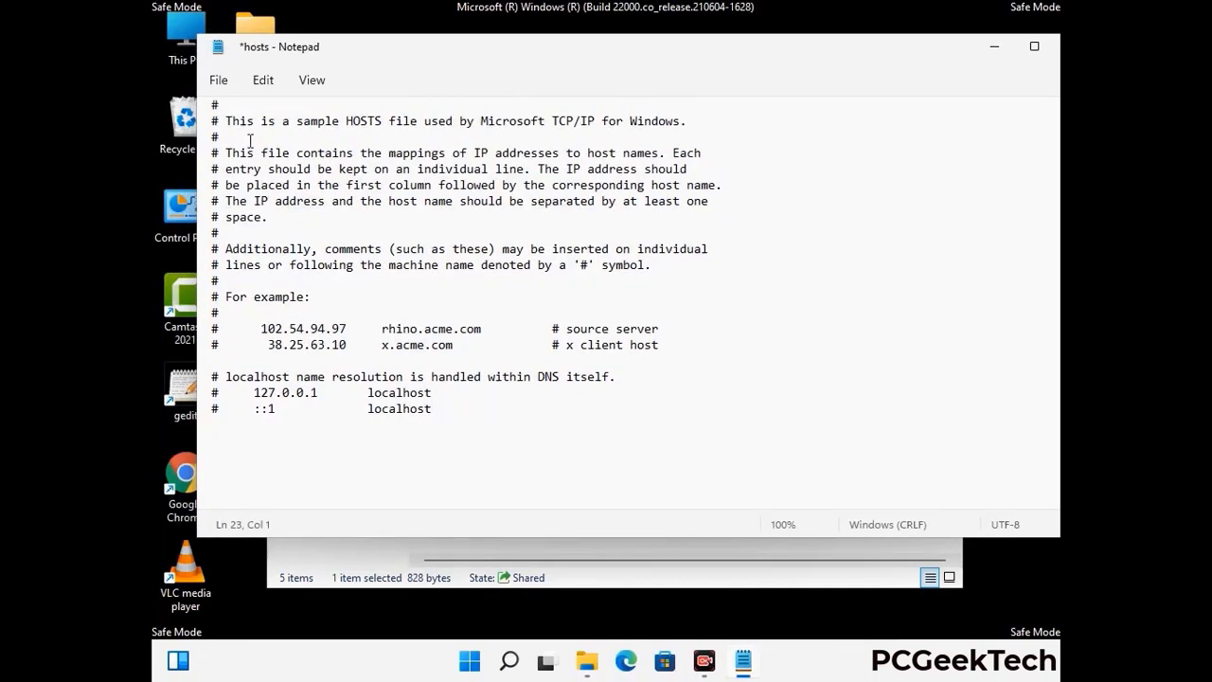
left_click(219, 82)
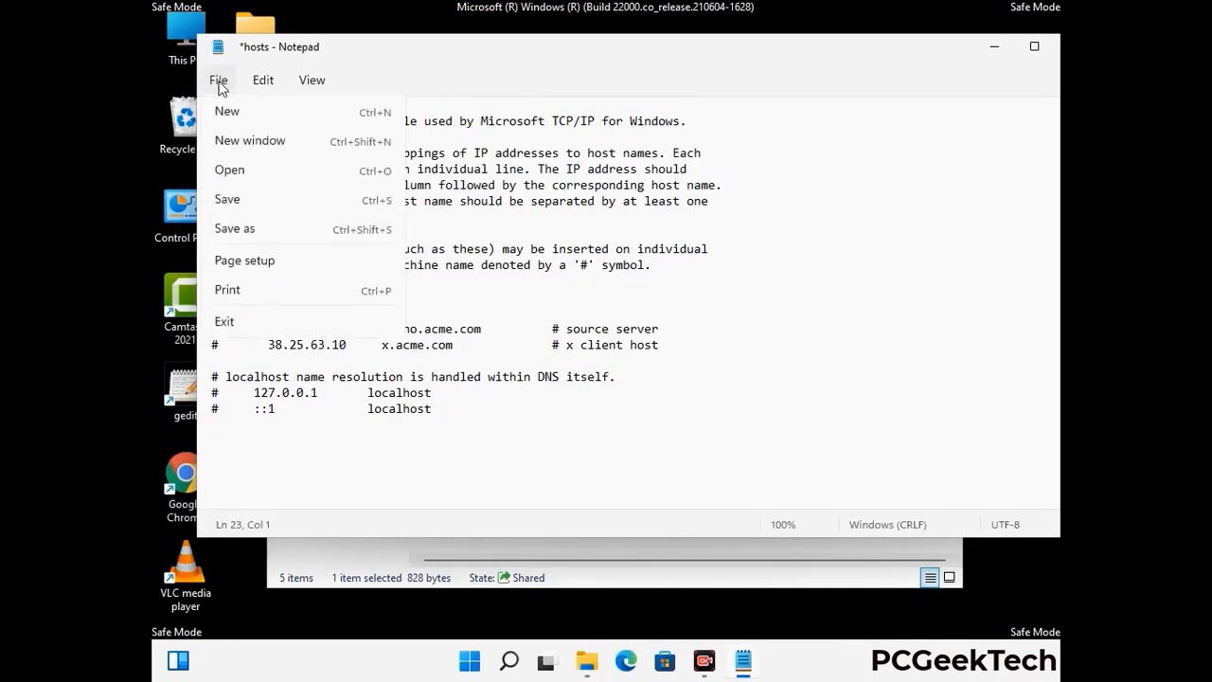
left_click(228, 200)
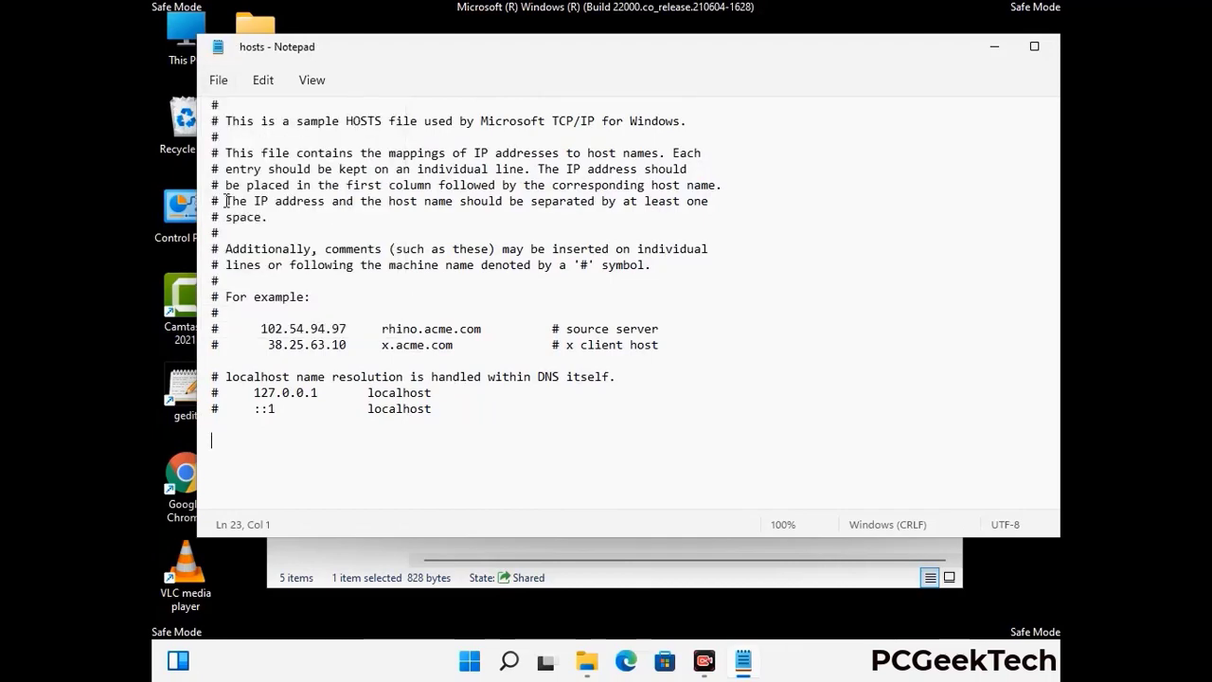
left_click_drag(900, 59, 759, 59)
left_click(935, 54)
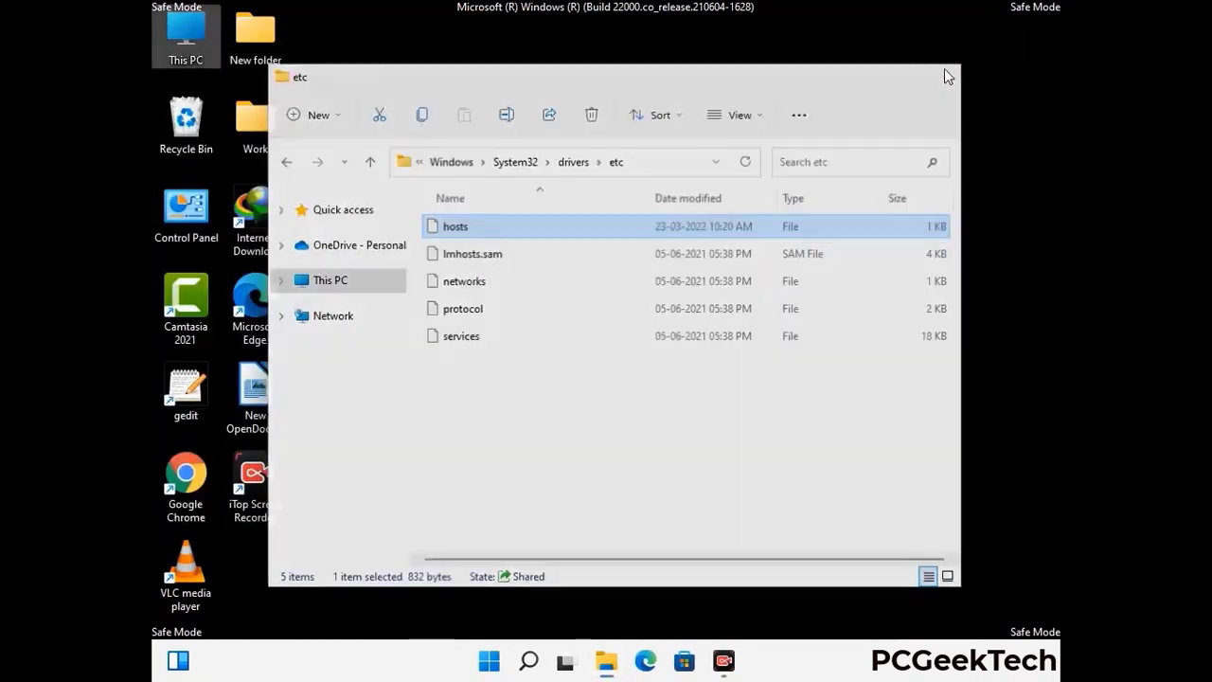
Step: Close the etc window and run %appdata% to open the Roaming folder
left_click(944, 68)
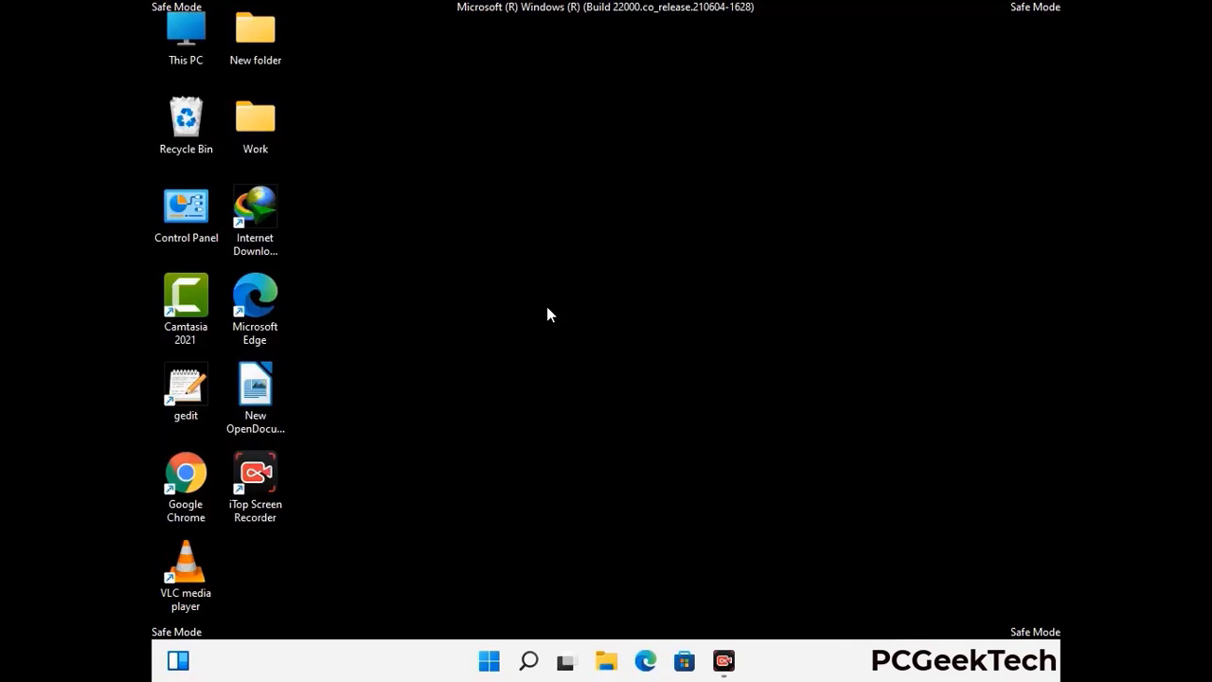
key("super+r")
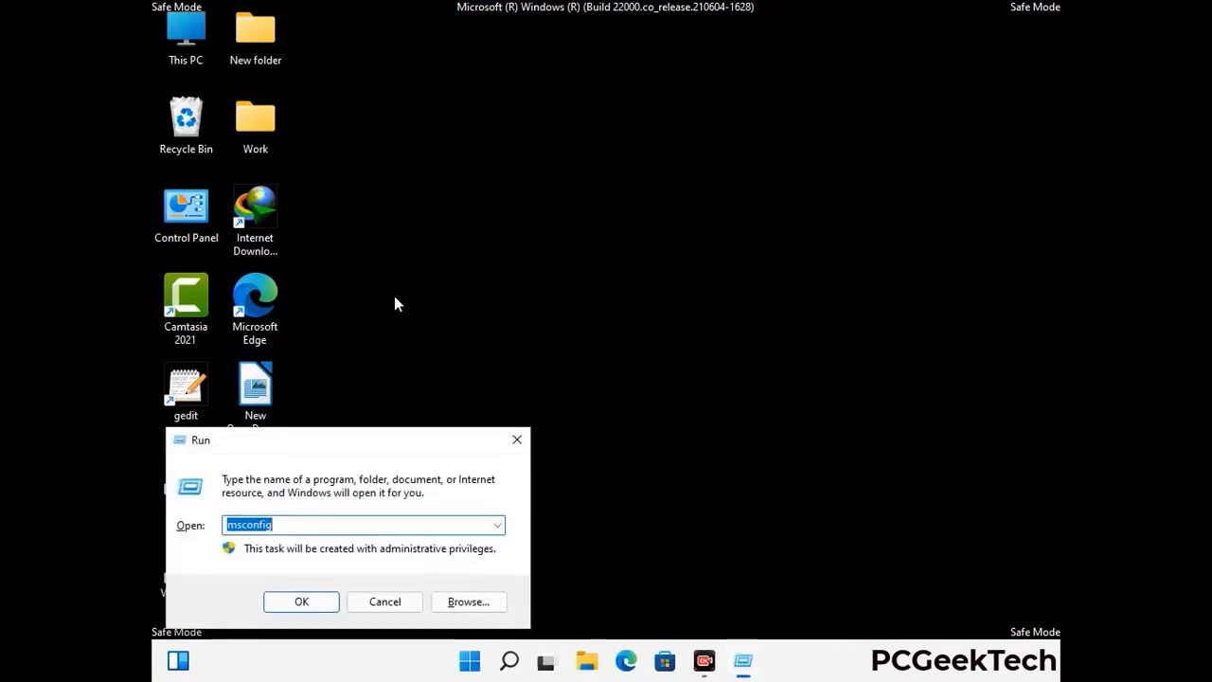
left_click_drag(349, 438, 565, 189)
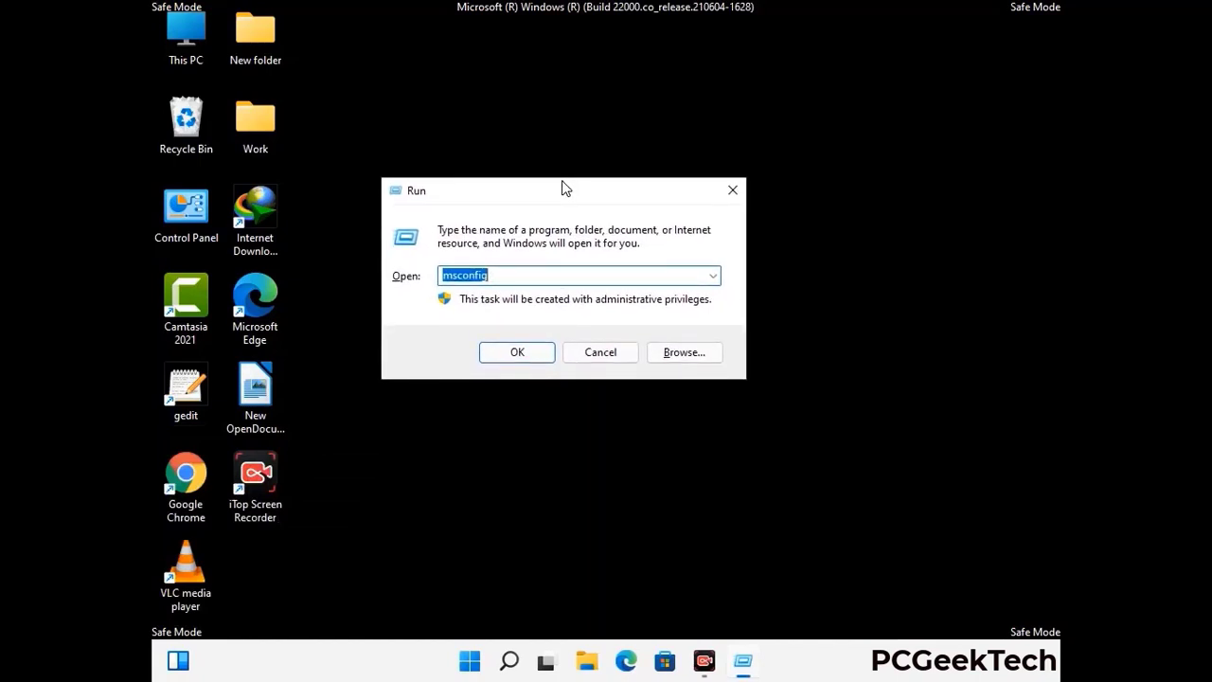
type("%")
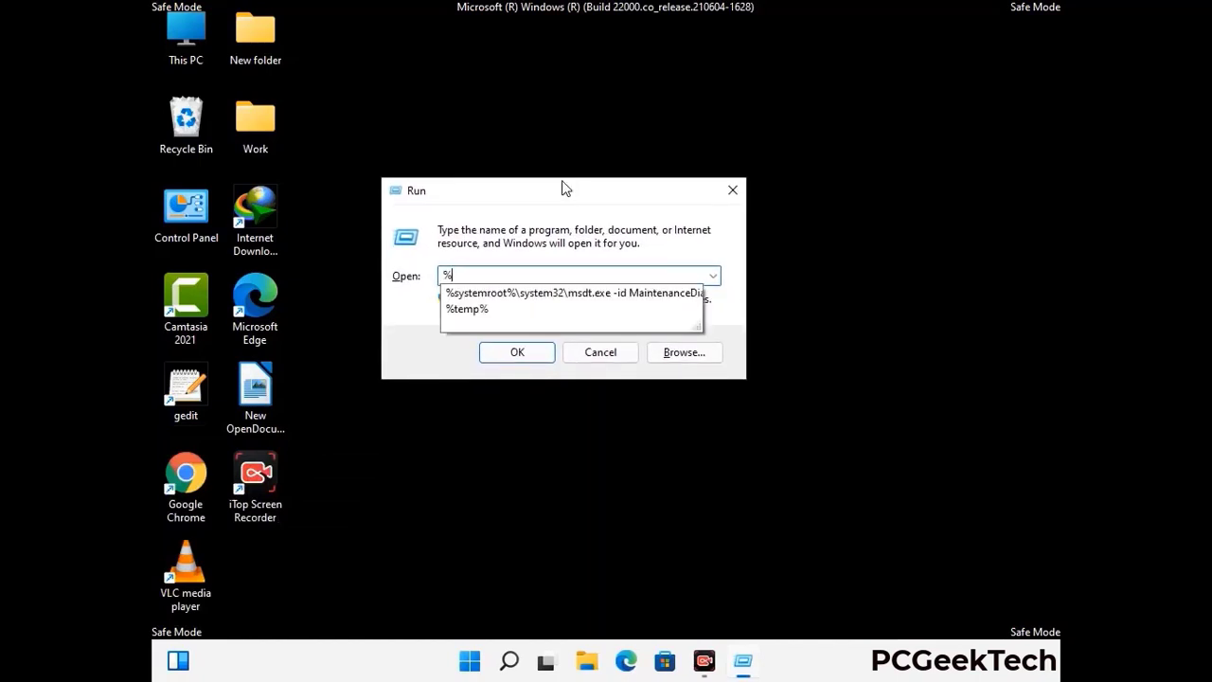
type("appd")
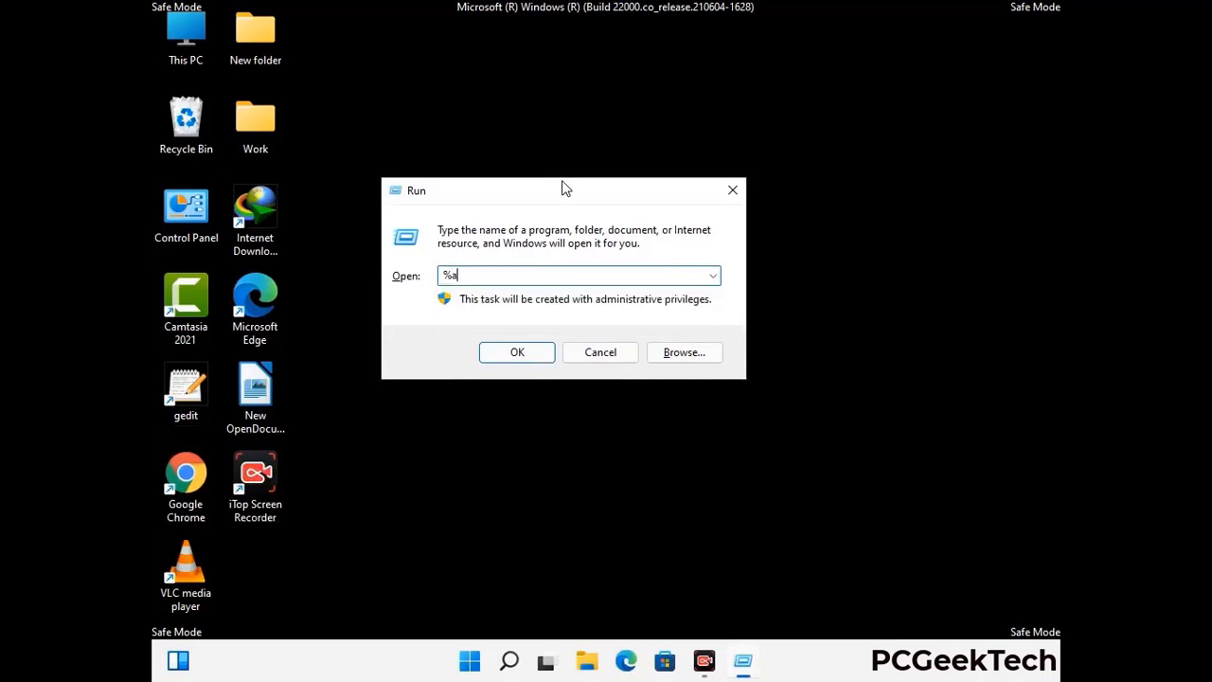
type("ata%")
key("Return")
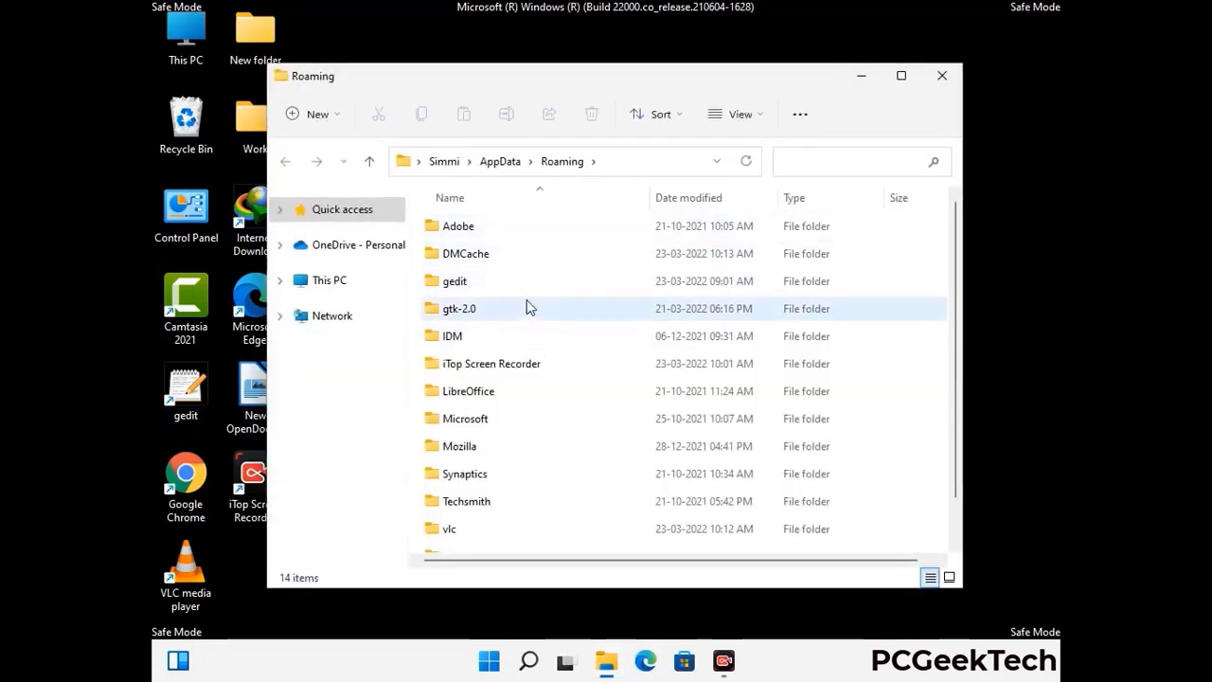
Step: Delete the Zoom folder from Roaming, leaving 13 items, and close the window
scroll(568, 332, "down", 1)
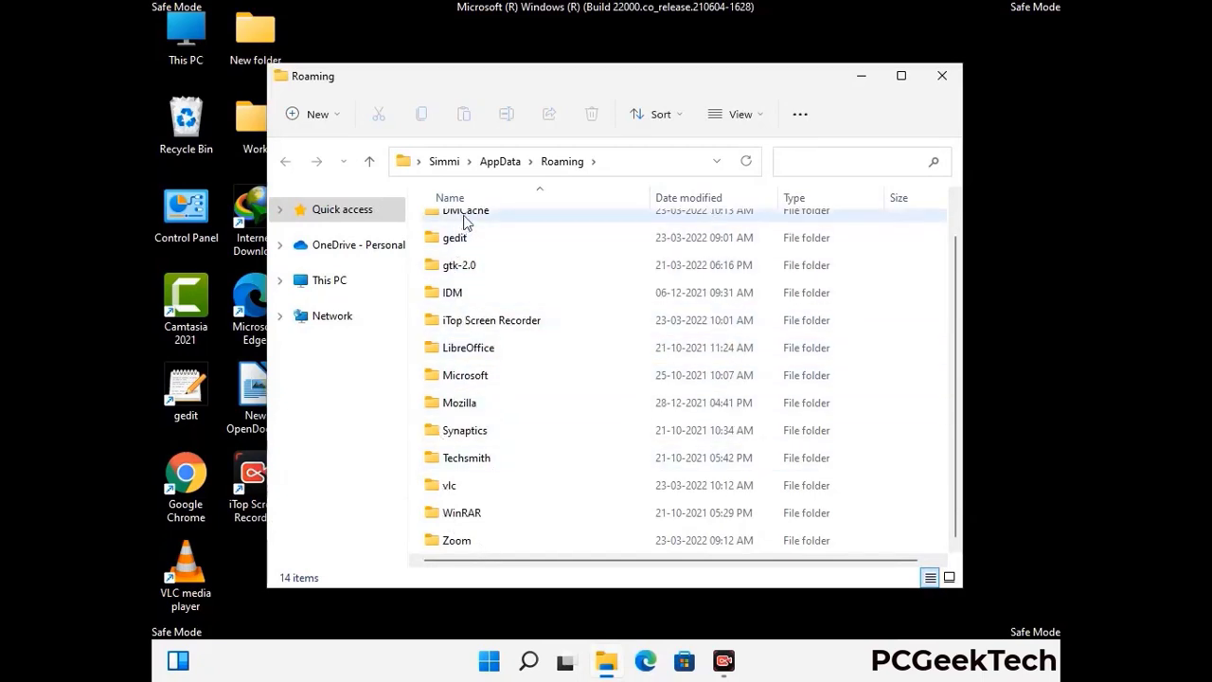
scroll(492, 313, "up", 1)
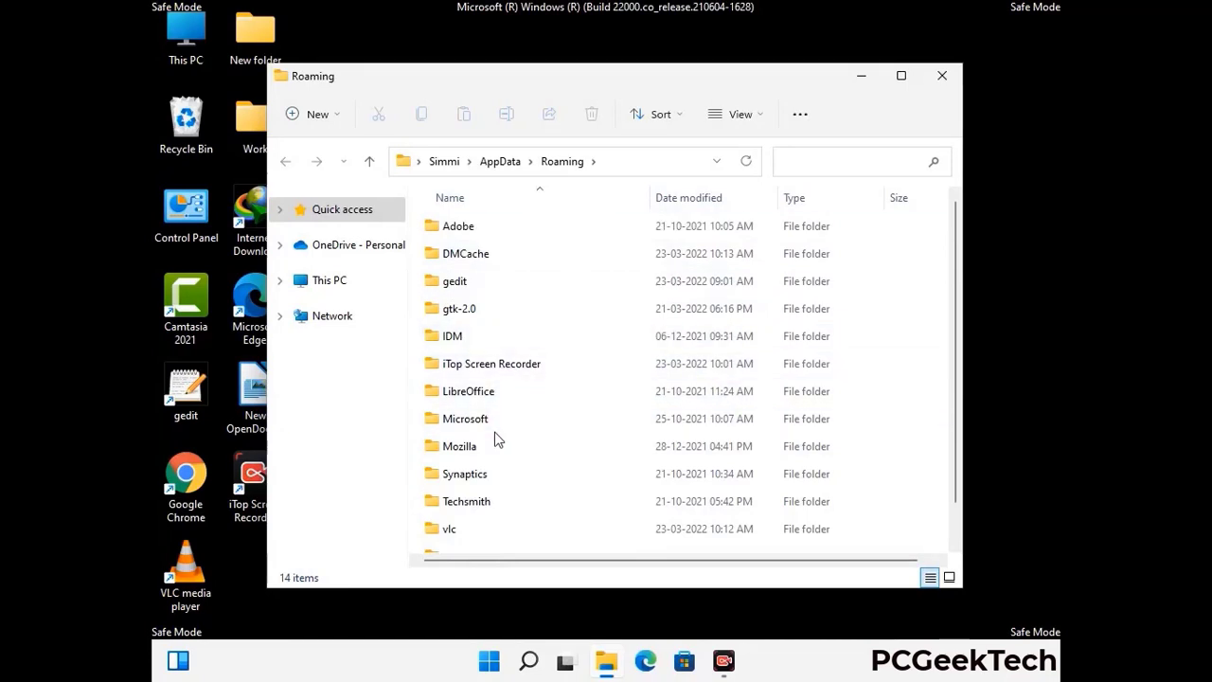
scroll(494, 445, "down", 1)
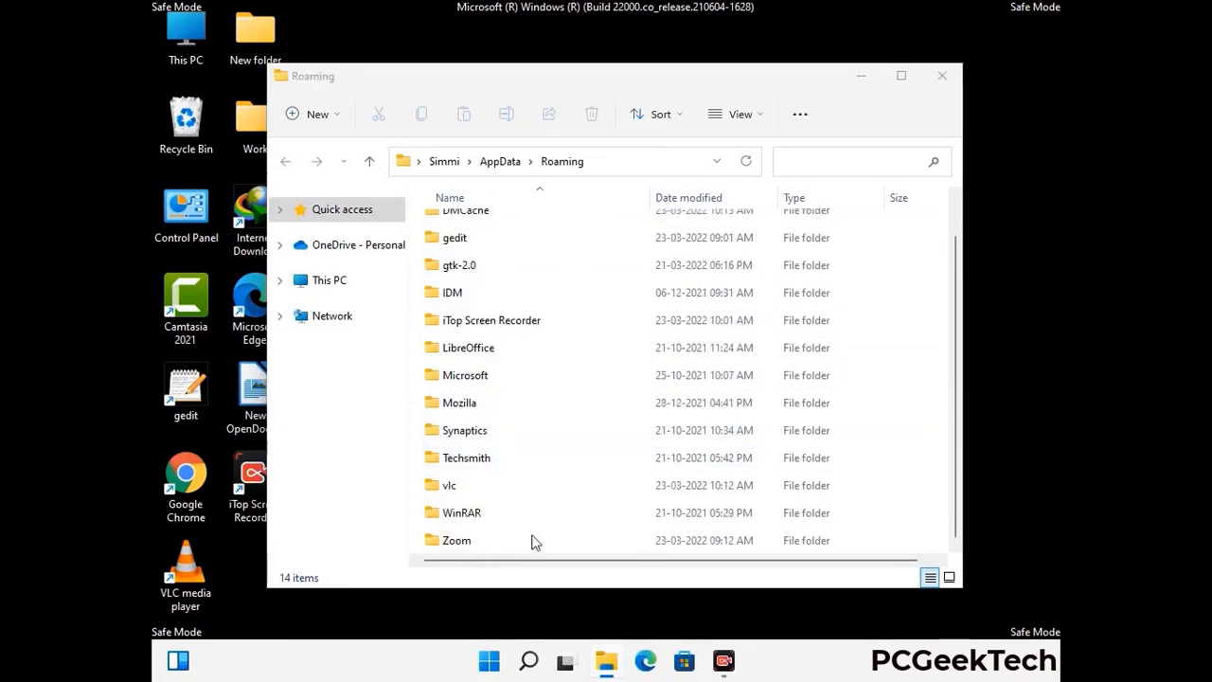
left_click(678, 536)
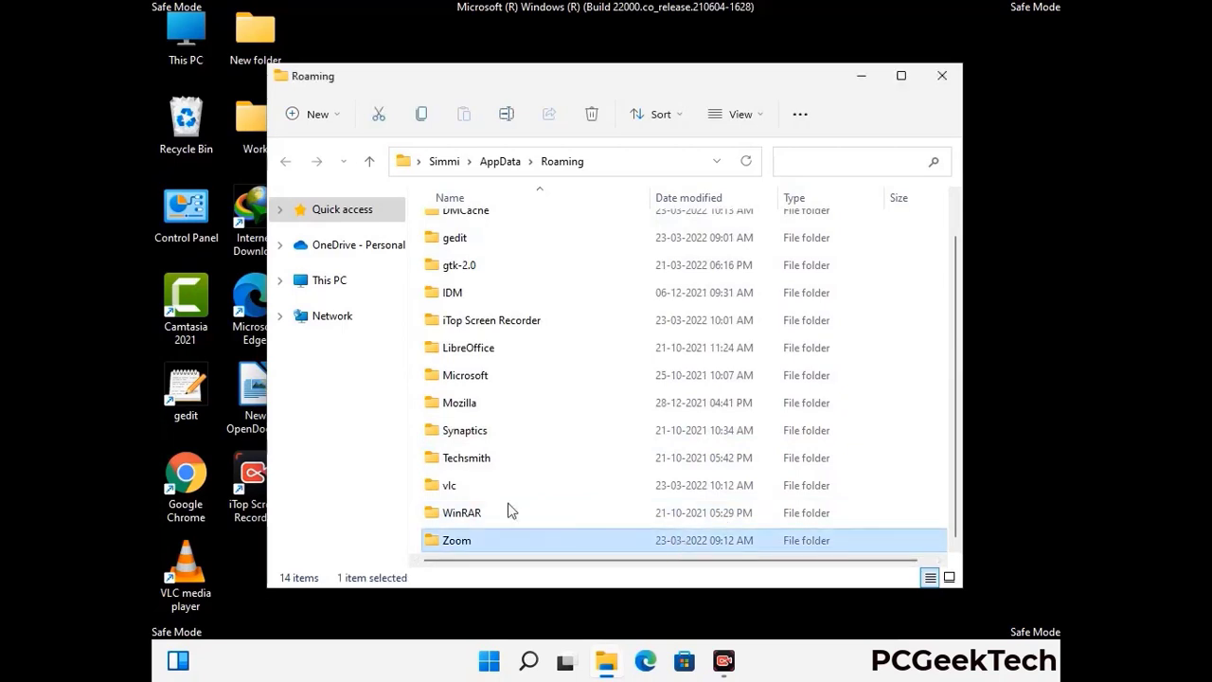
left_click(595, 115)
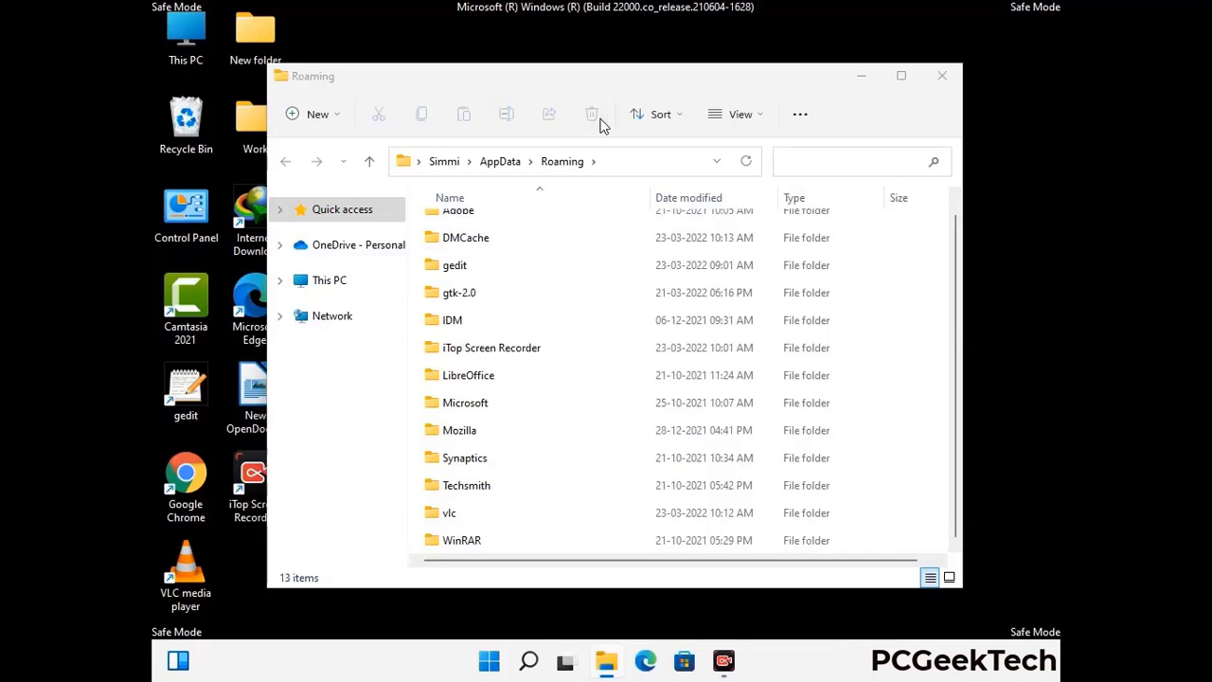
left_click(940, 77)
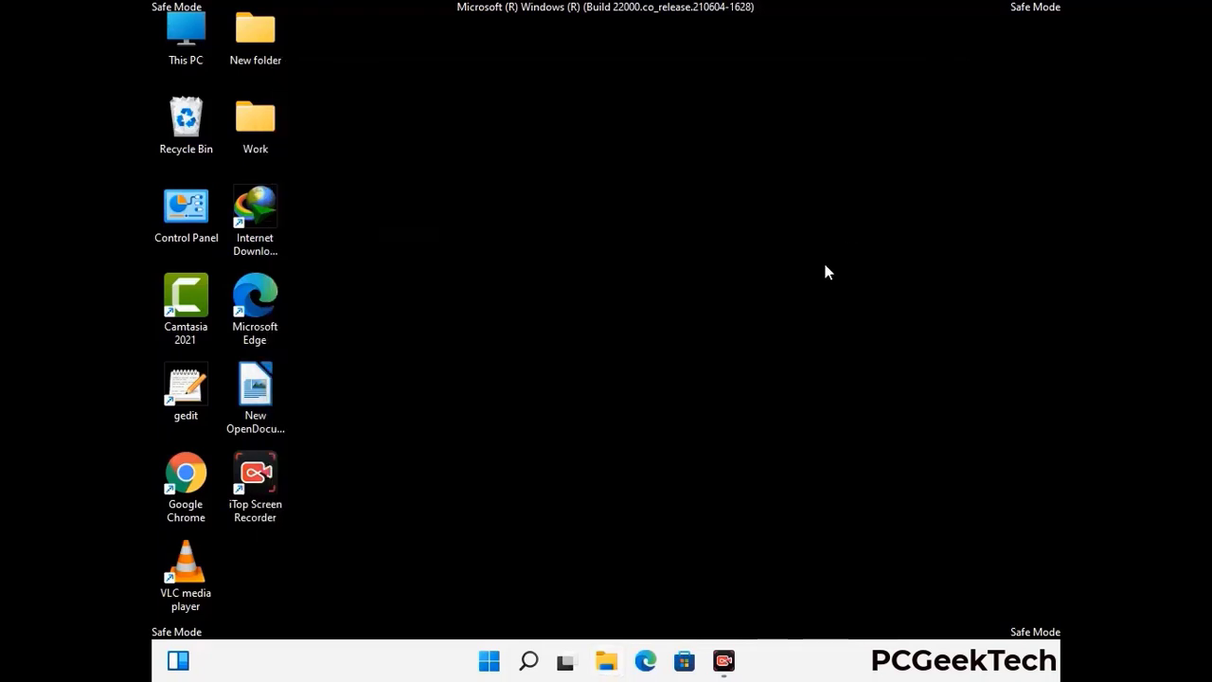
Step: Run %LocalAppData% and delete its Mozilla folder, leaving 22 items
key("super+r")
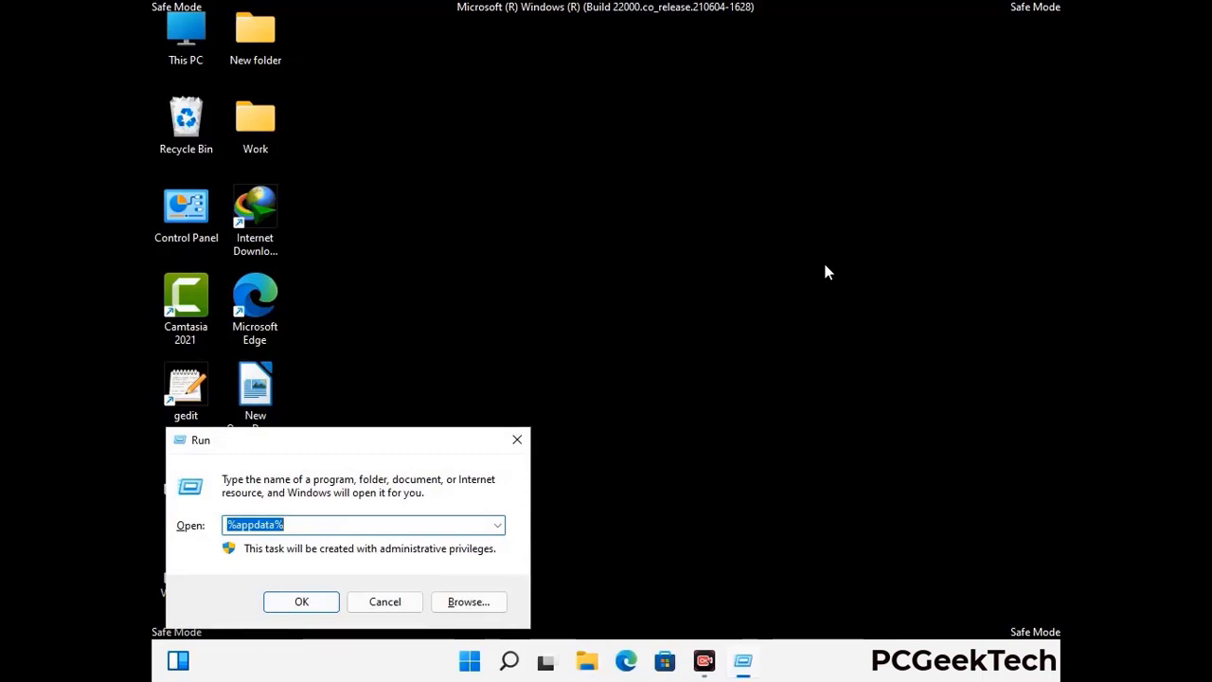
left_click_drag(379, 451, 636, 240)
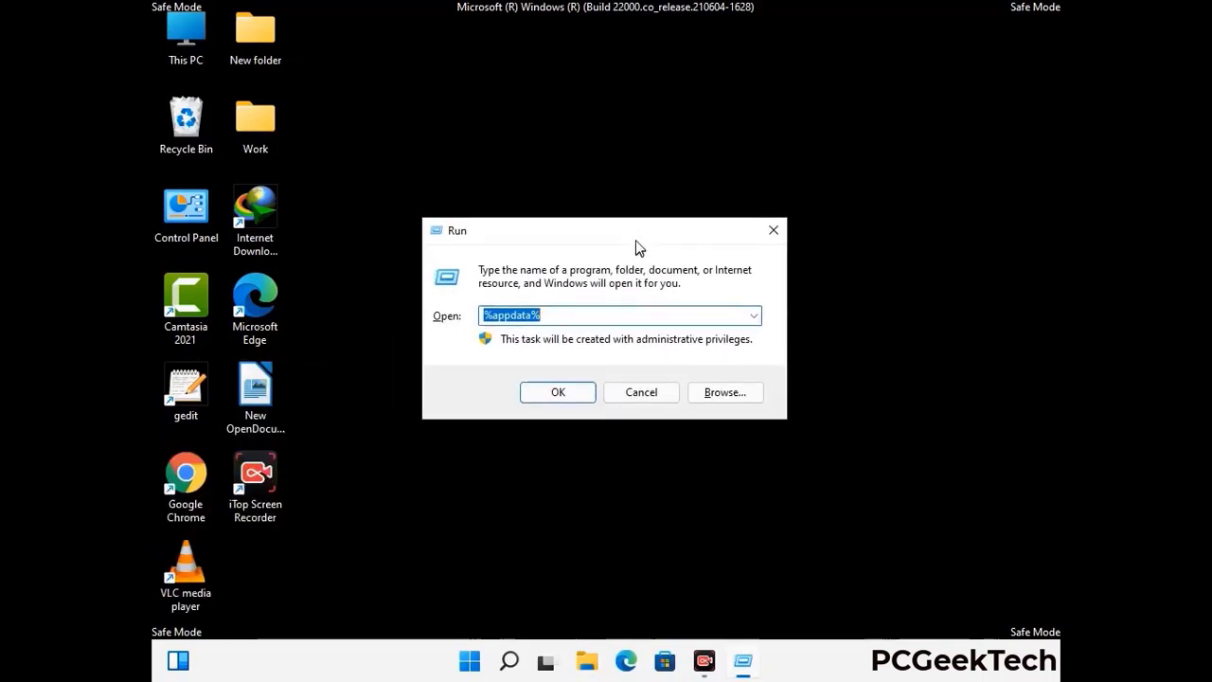
type("%Local")
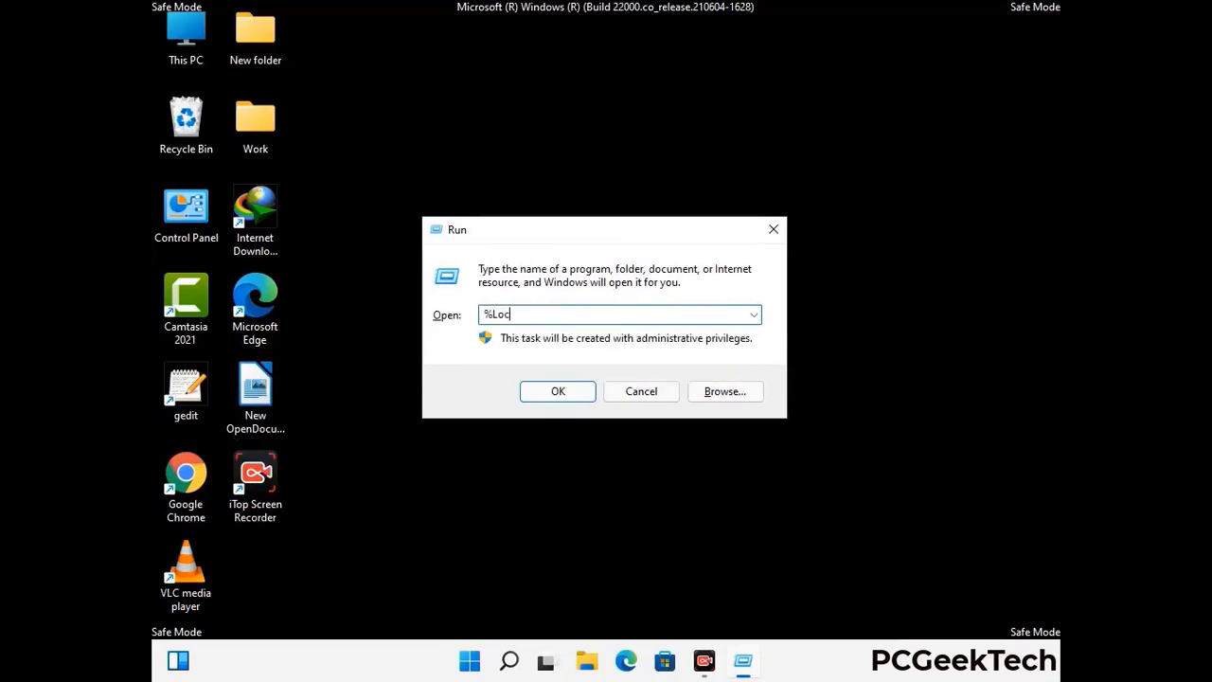
type("AppData%")
key("Return")
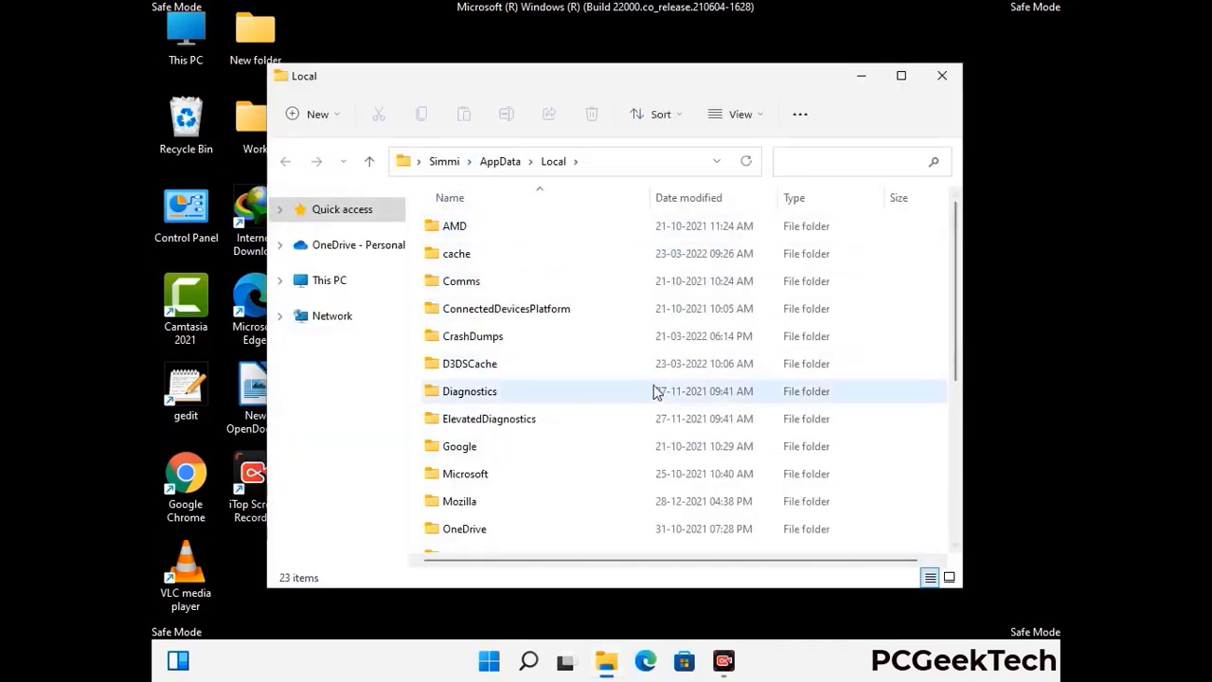
scroll(509, 398, "down", 1)
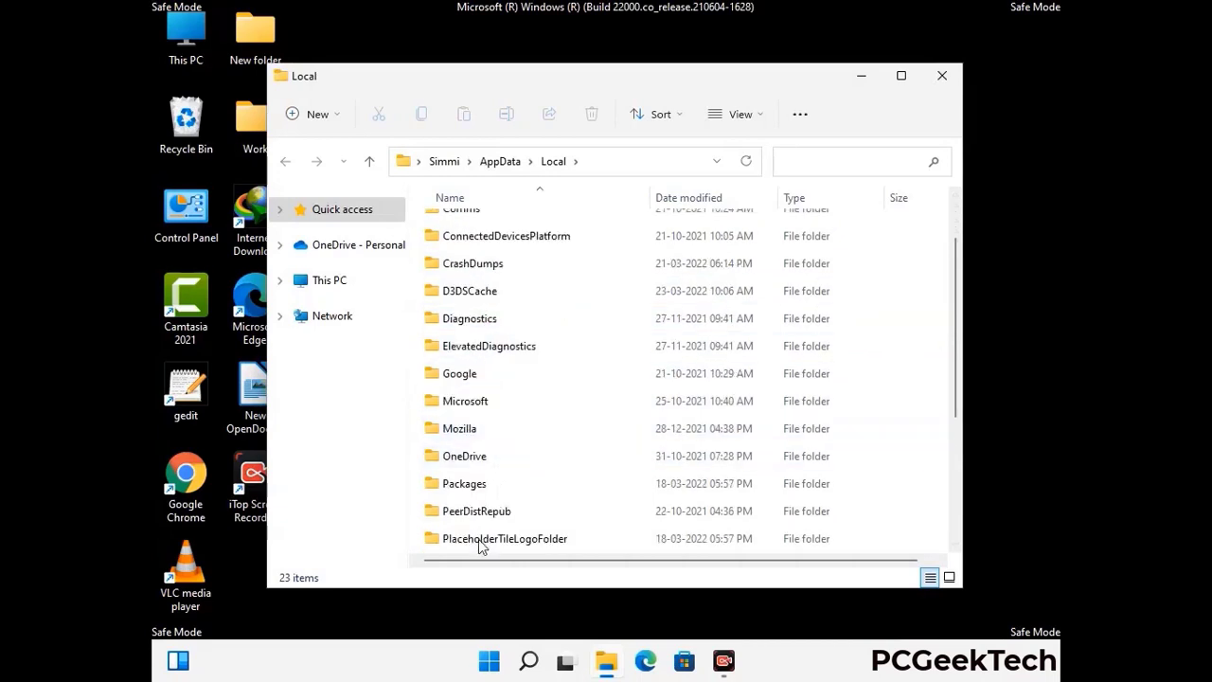
left_click(473, 436)
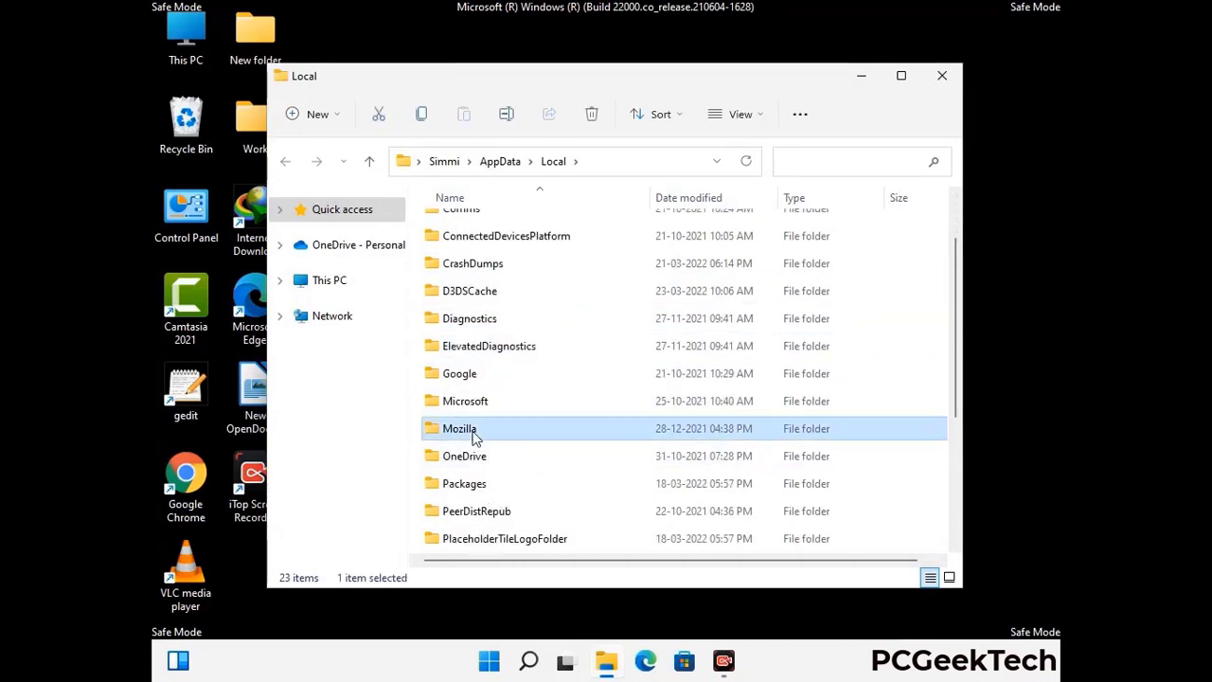
left_click(590, 121)
left_click(591, 122)
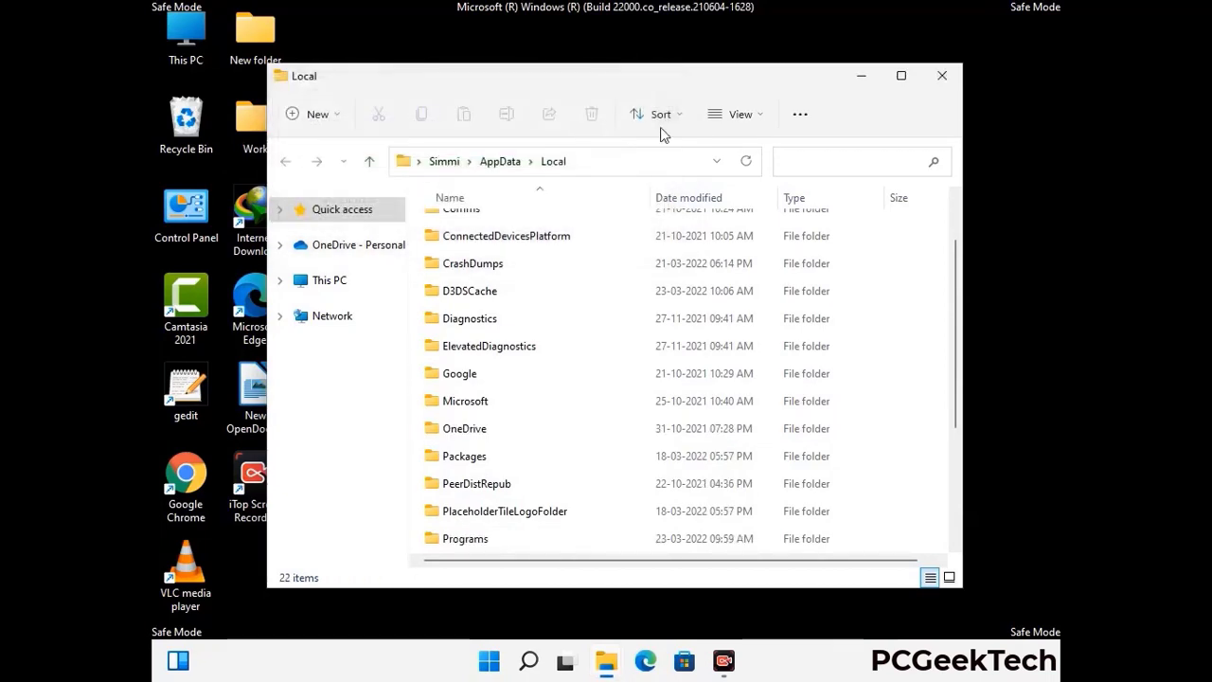
Step: Close the Local window, run %ProgramData%, delete its Mozilla folder, and close the window
left_click(944, 85)
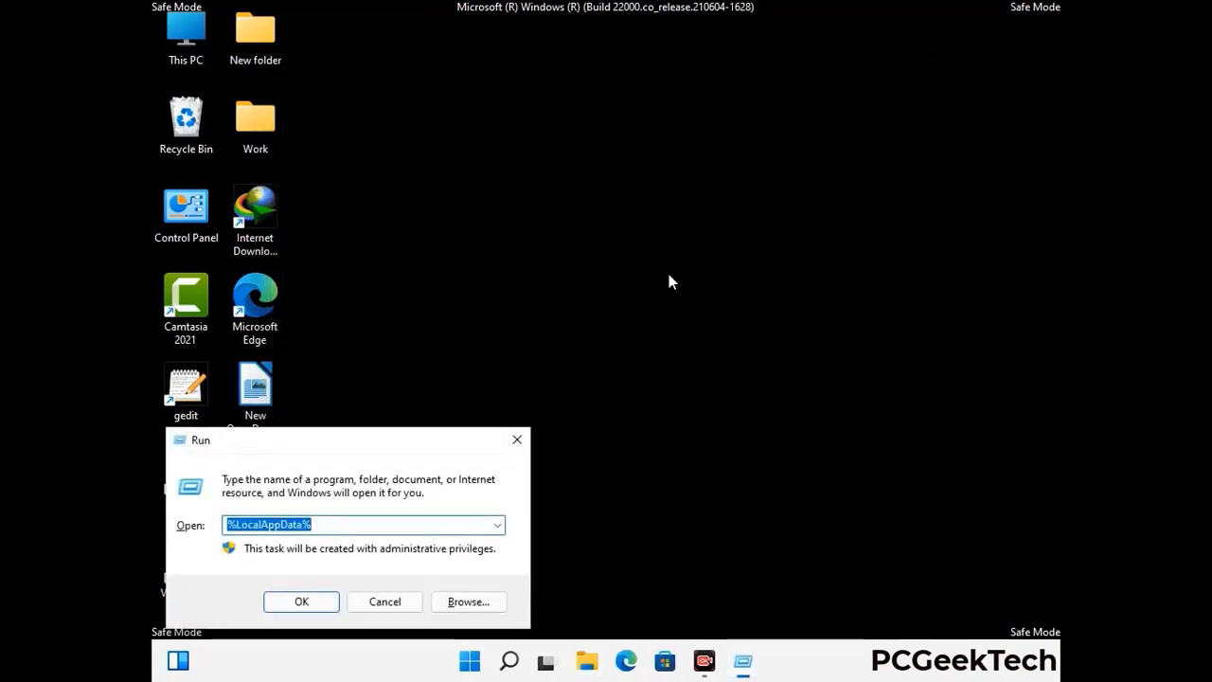
left_click_drag(307, 447, 555, 248)
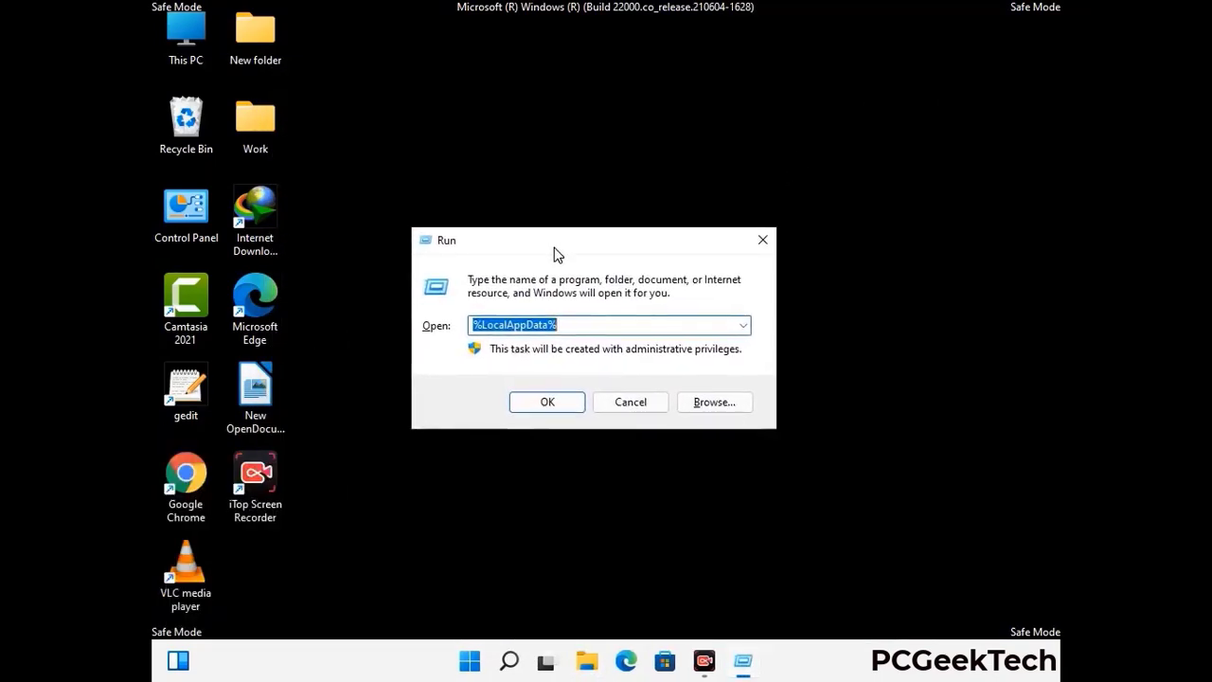
type("%")
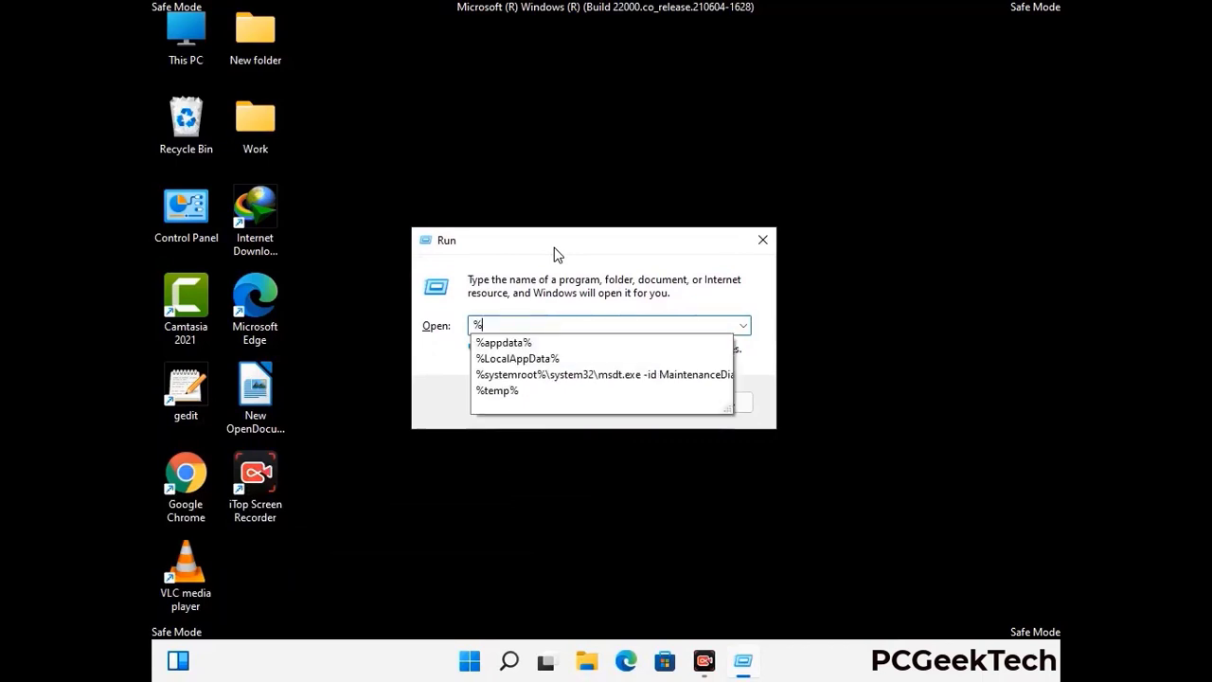
type("Pro")
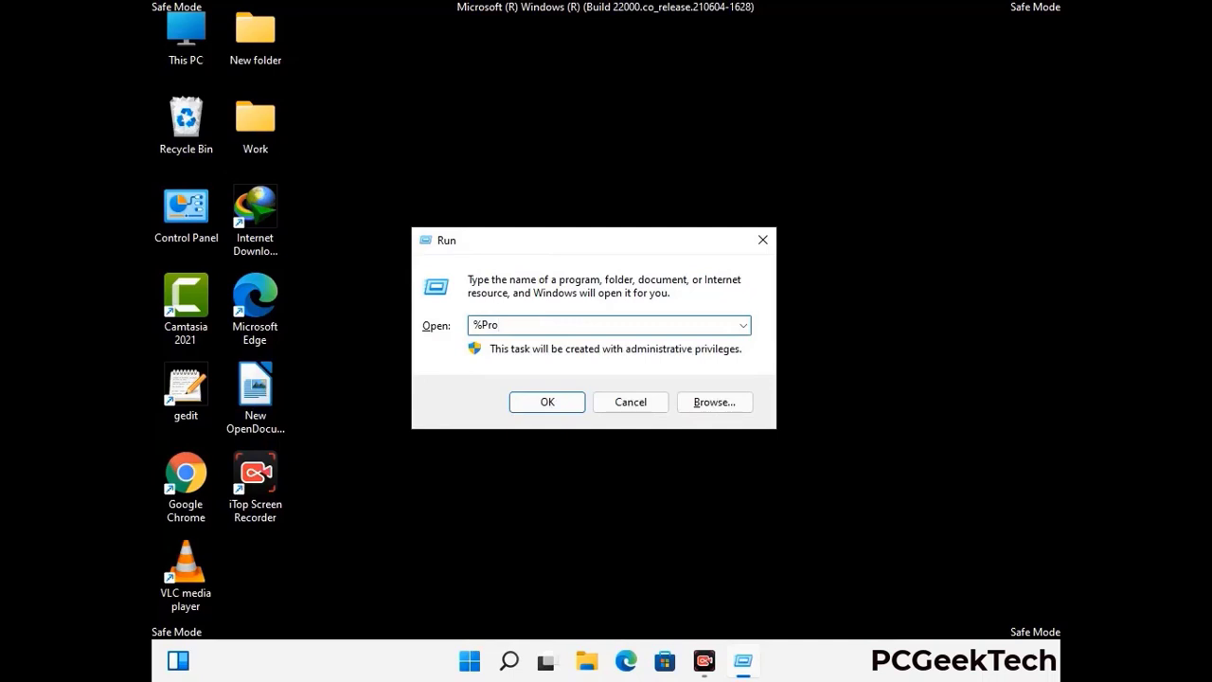
type("gramData%")
key("Return")
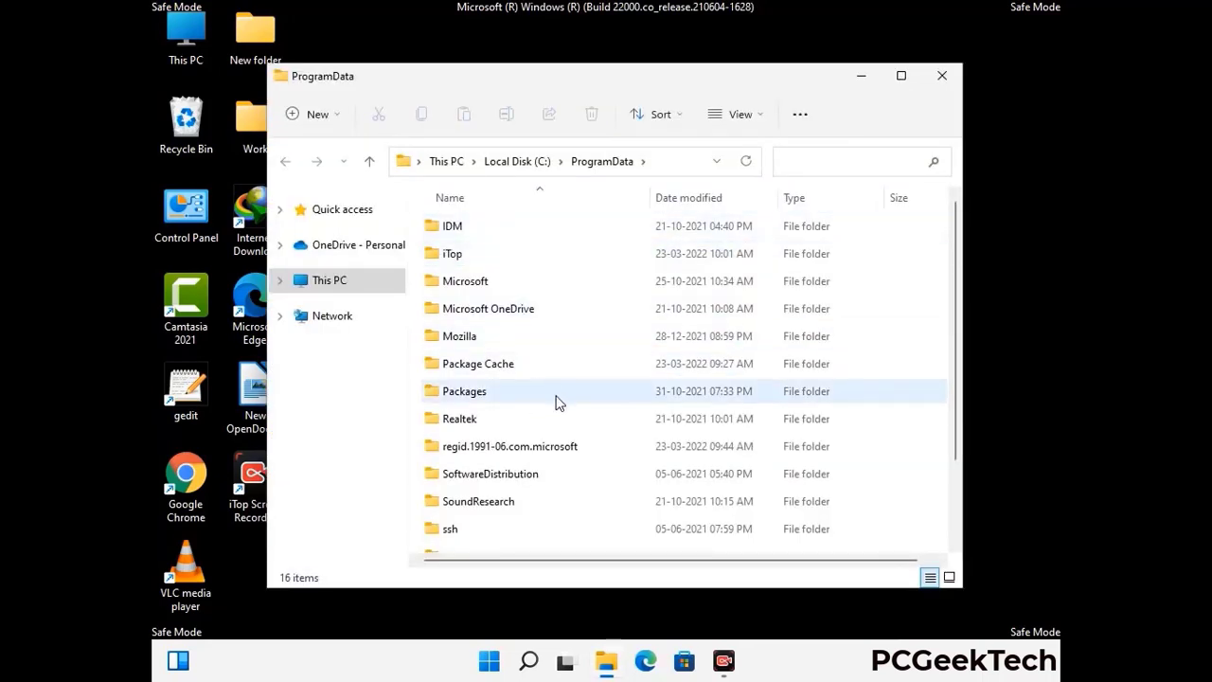
scroll(558, 400, "down", 2)
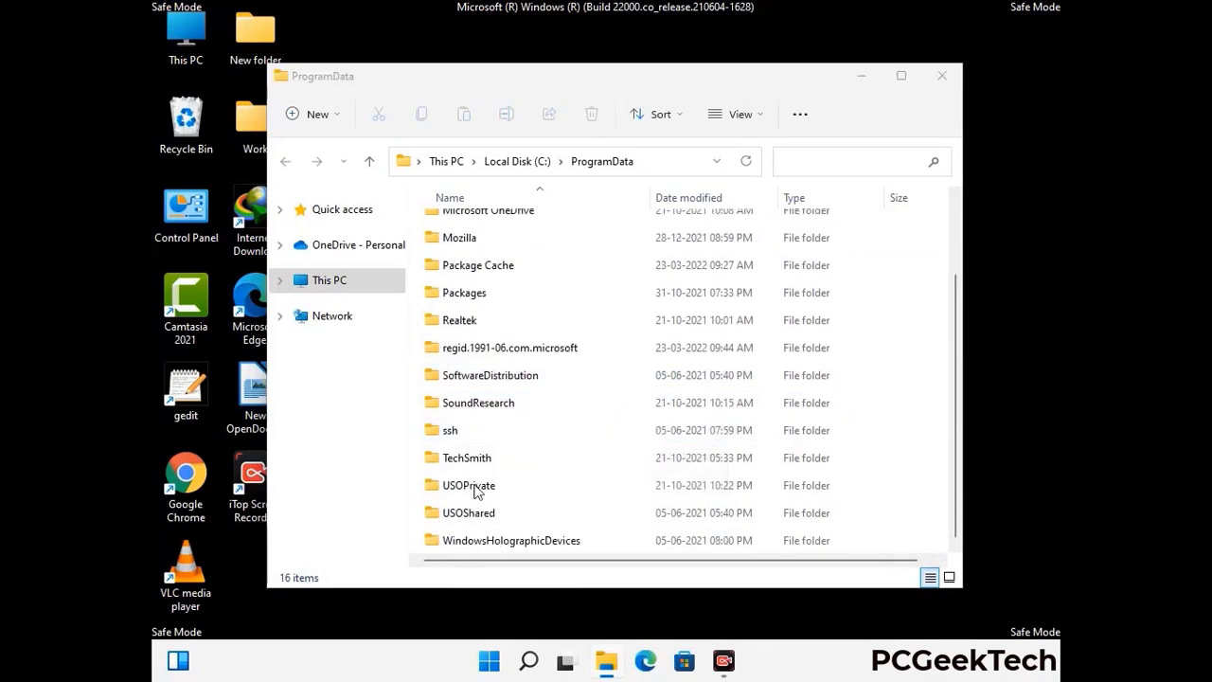
left_click(476, 239)
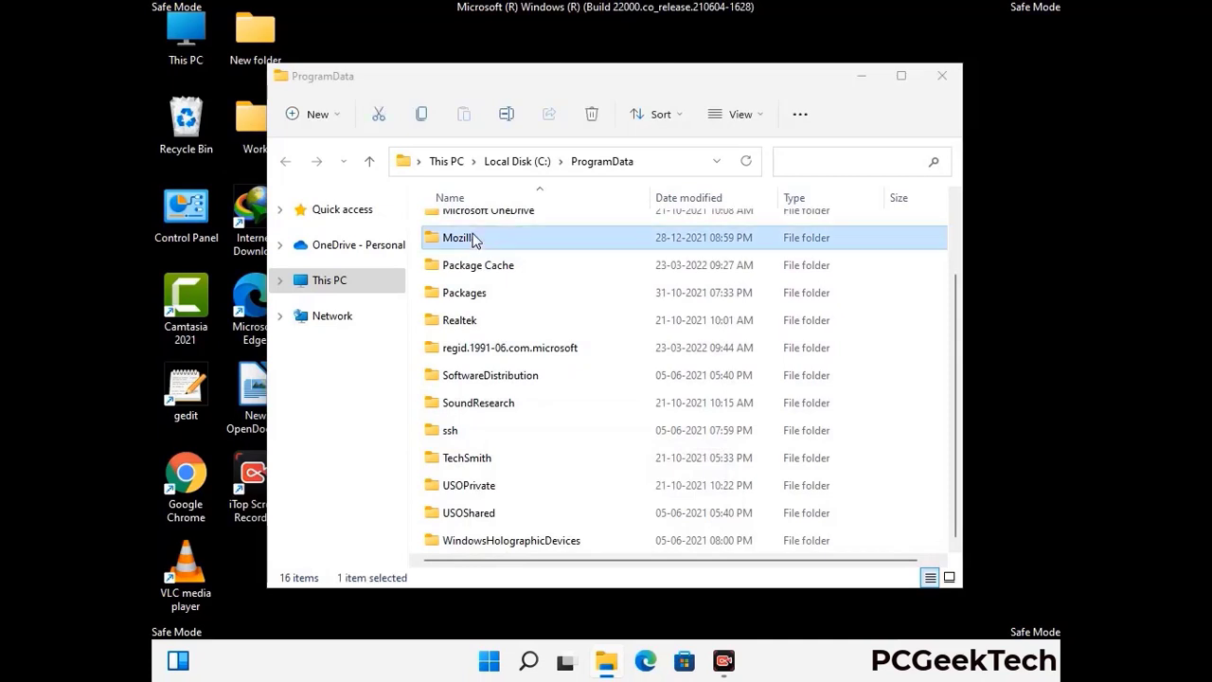
left_click(595, 115)
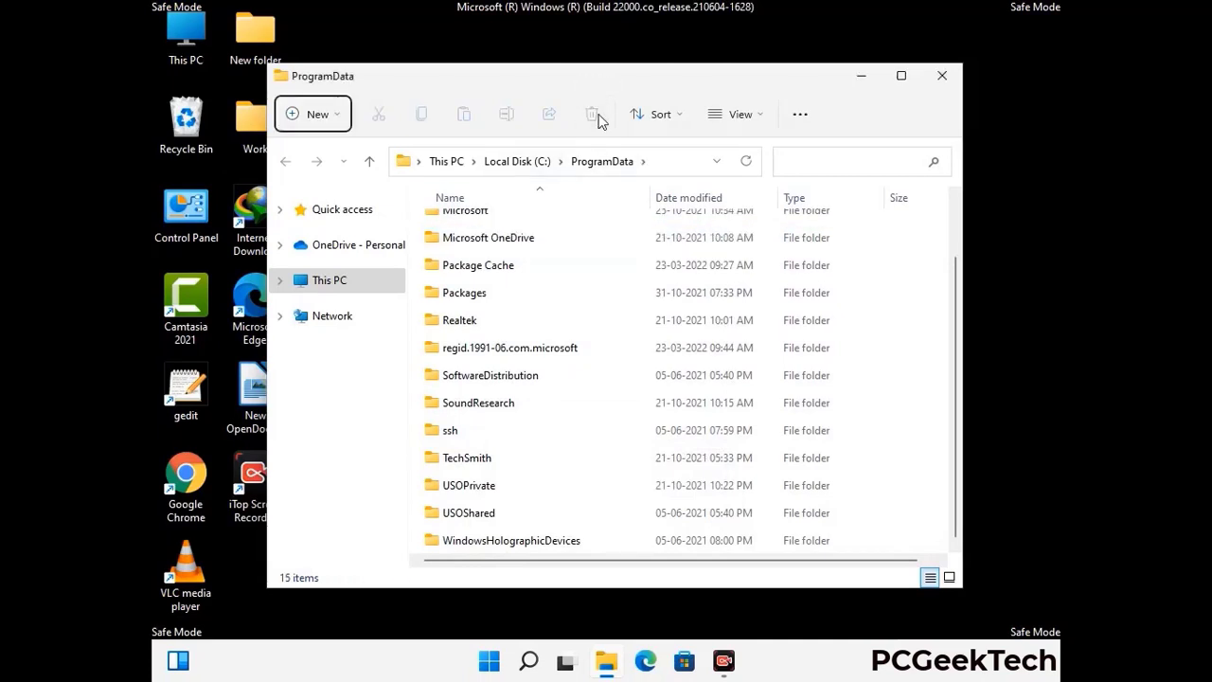
scroll(623, 393, "up", 2)
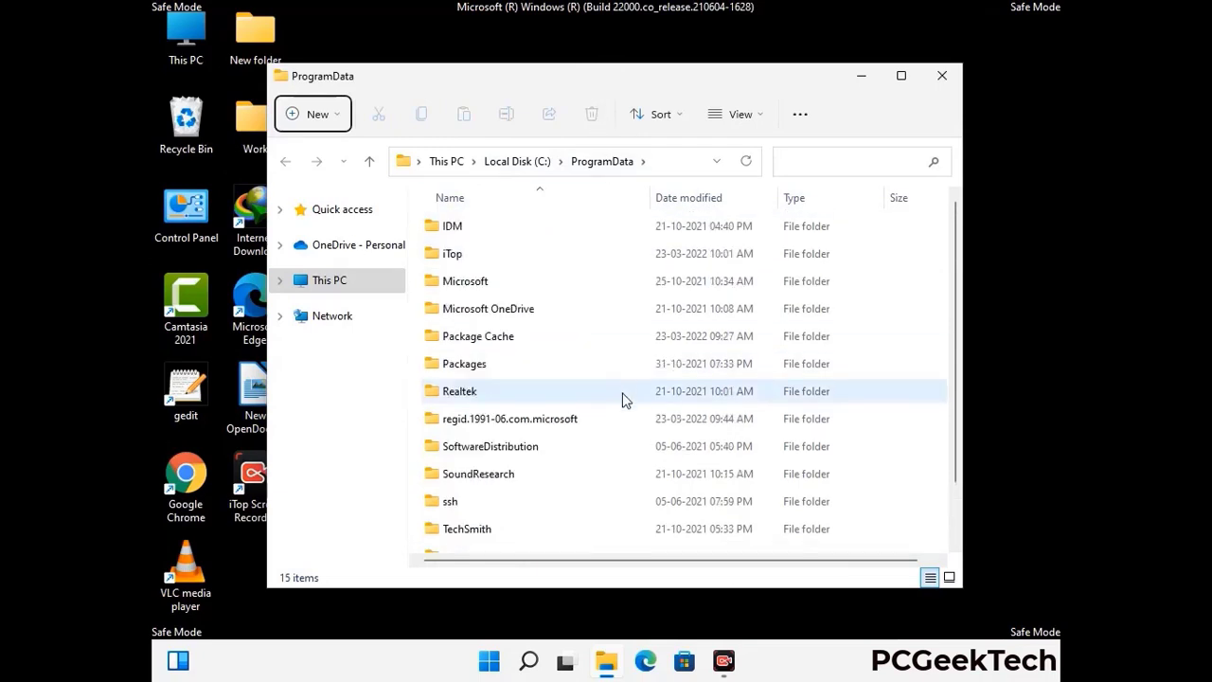
left_click(948, 74)
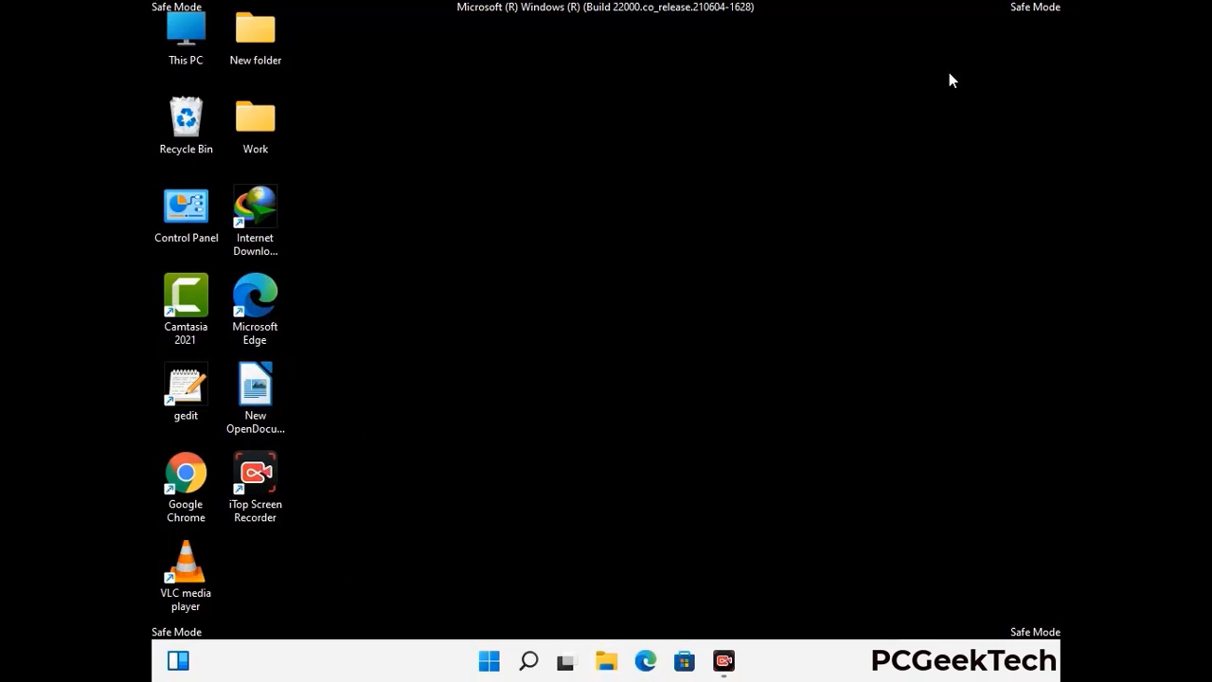
Step: Run %WinDir%, look through the 114 items in C:\Windows, and close it unchanged
key("super+r")
left_click_drag(395, 440, 631, 240)
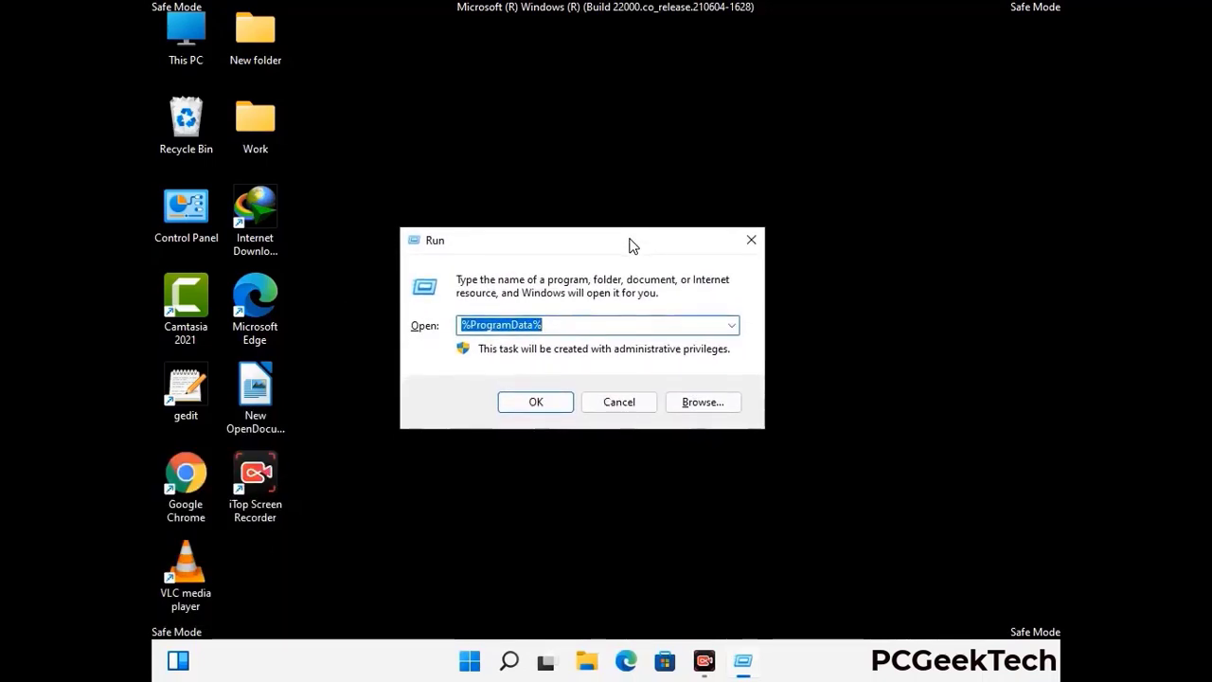
type("%Win")
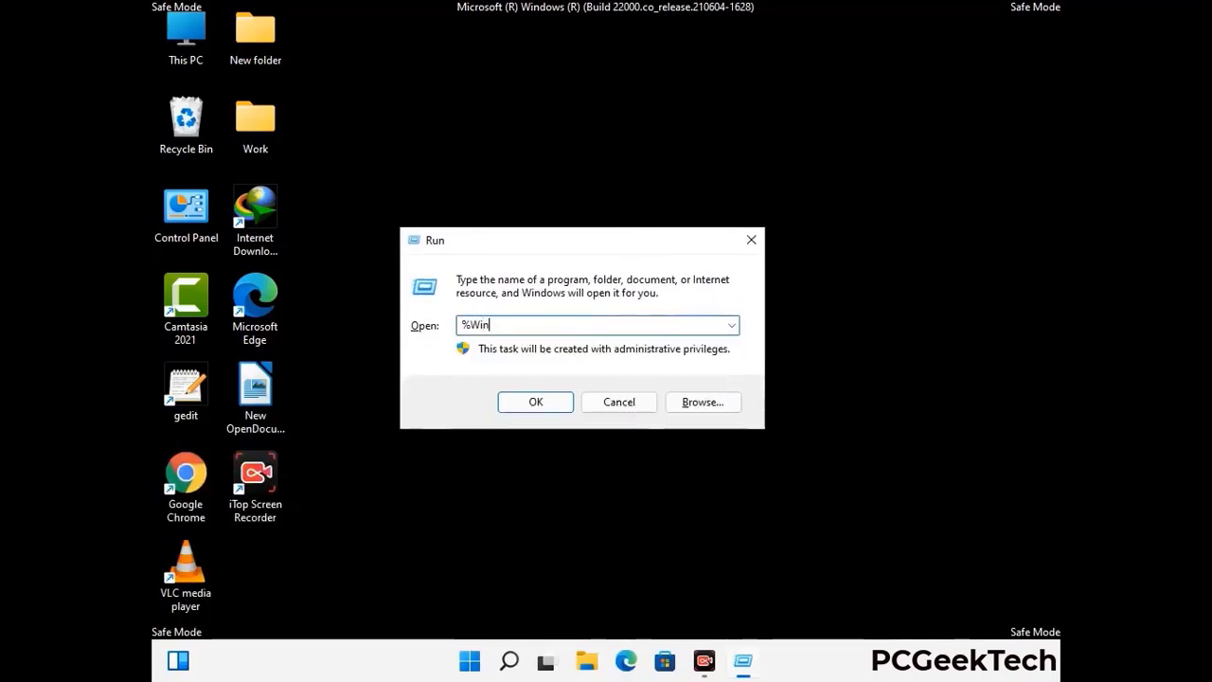
type("Dir%")
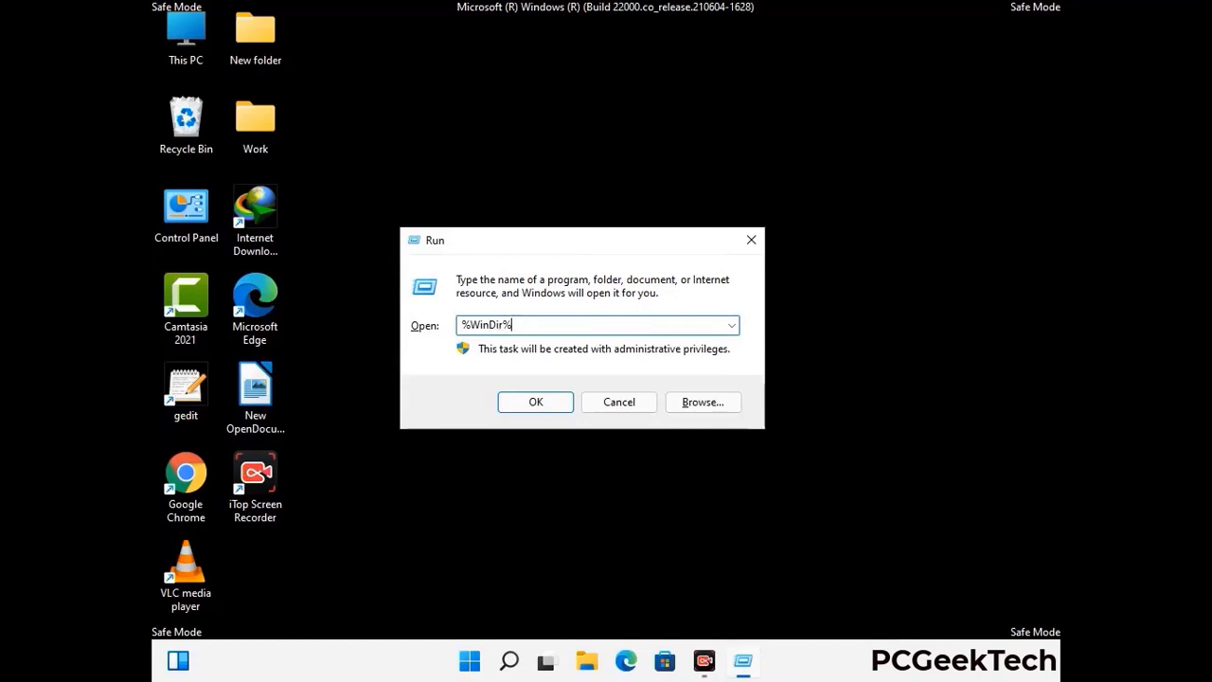
key("Return")
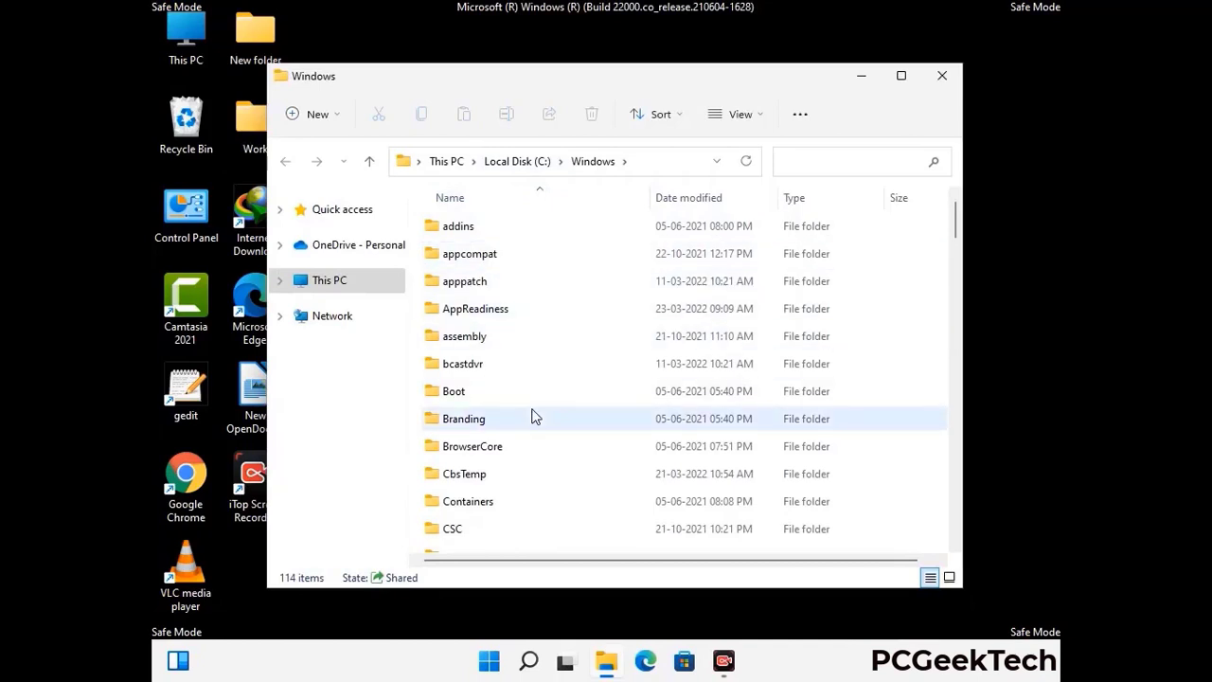
scroll(532, 417, "down", 1)
scroll(532, 417, "down", 2)
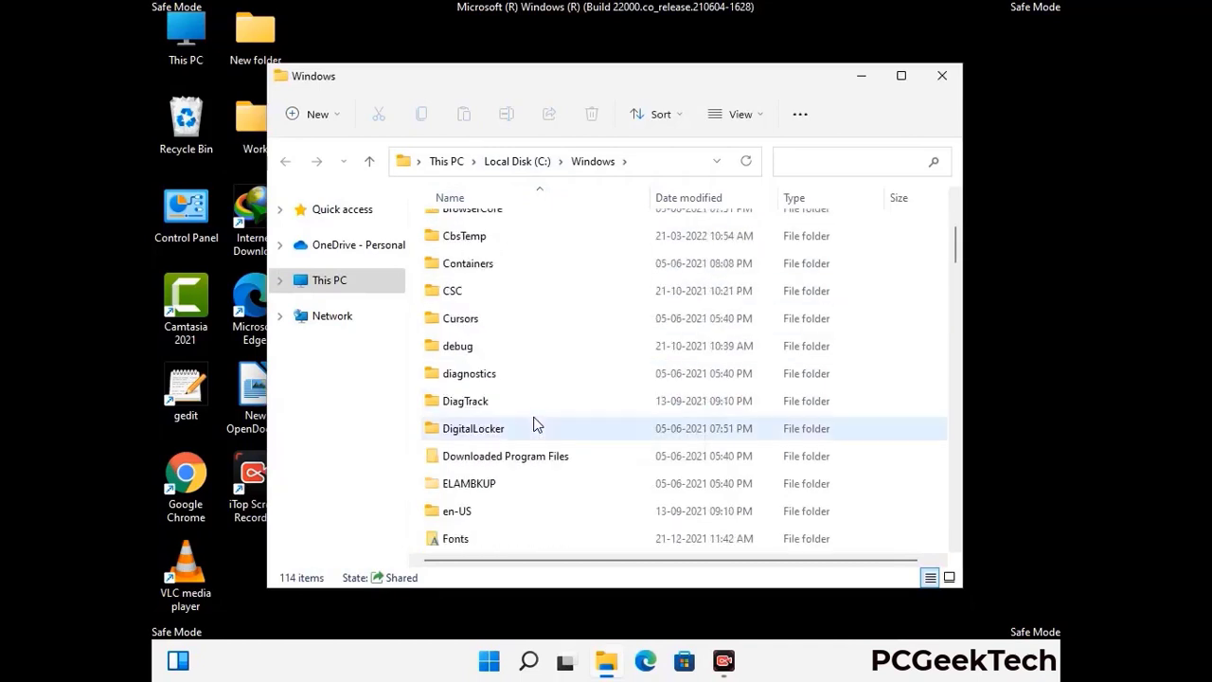
scroll(534, 422, "down", 1)
scroll(534, 426, "down", 5)
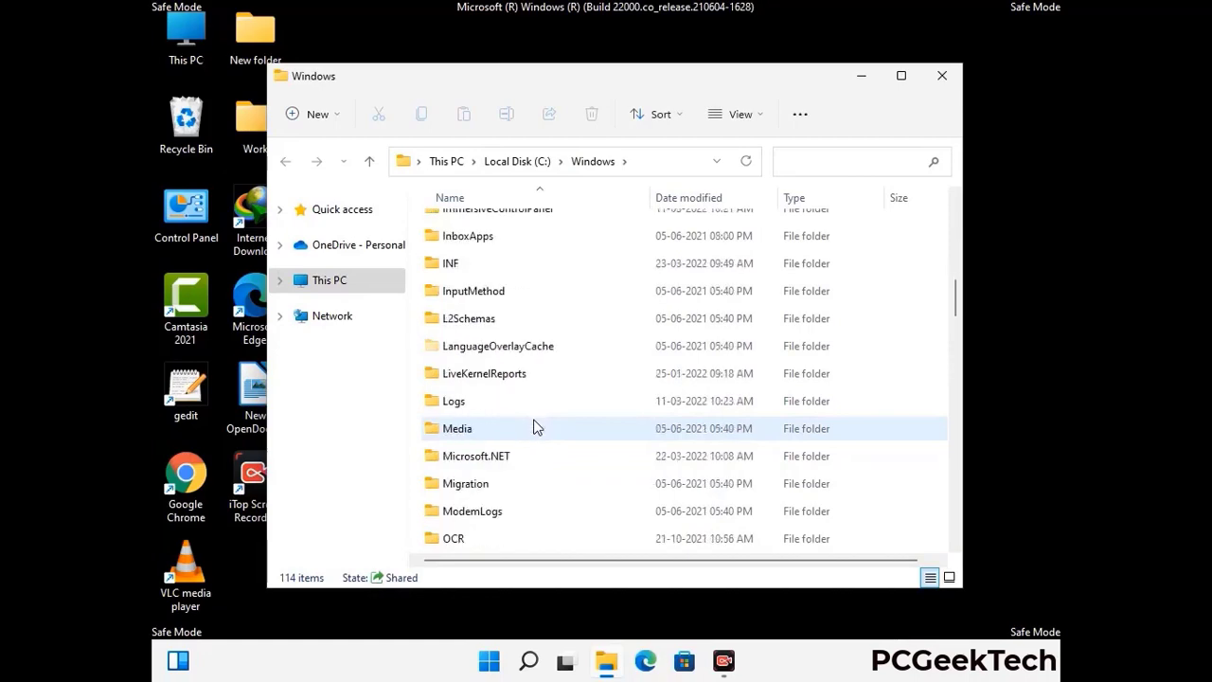
scroll(534, 428, "down", 1)
scroll(534, 428, "down", 8)
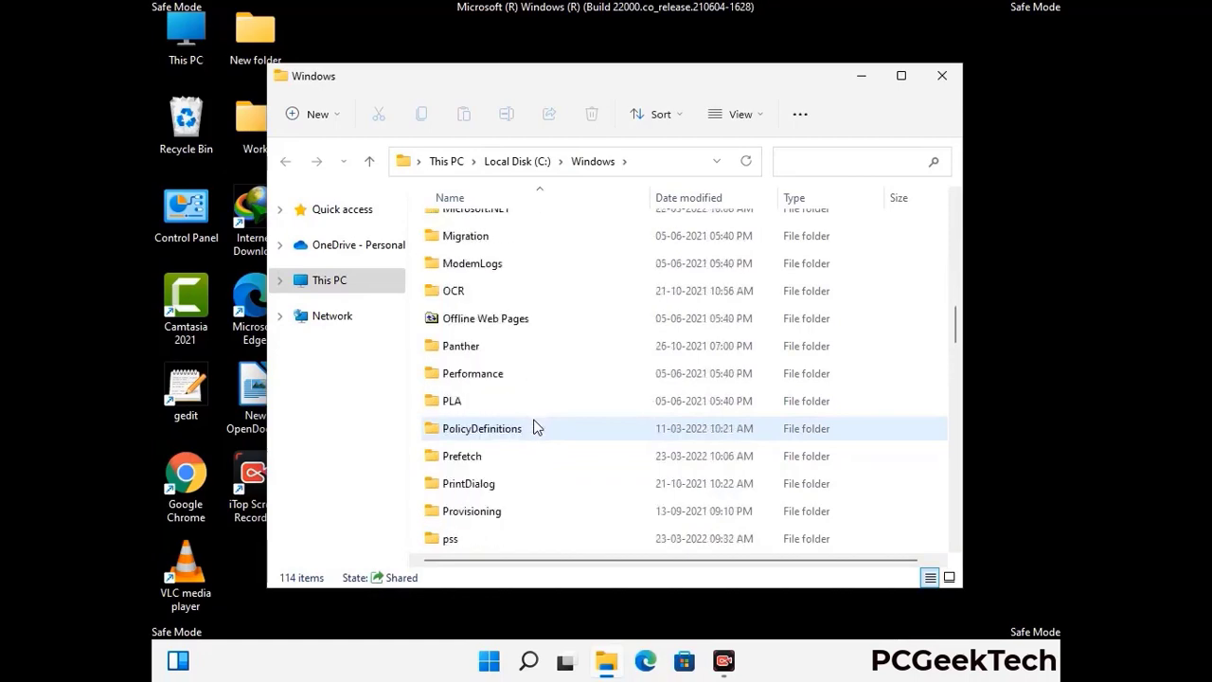
scroll(534, 428, "down", 6)
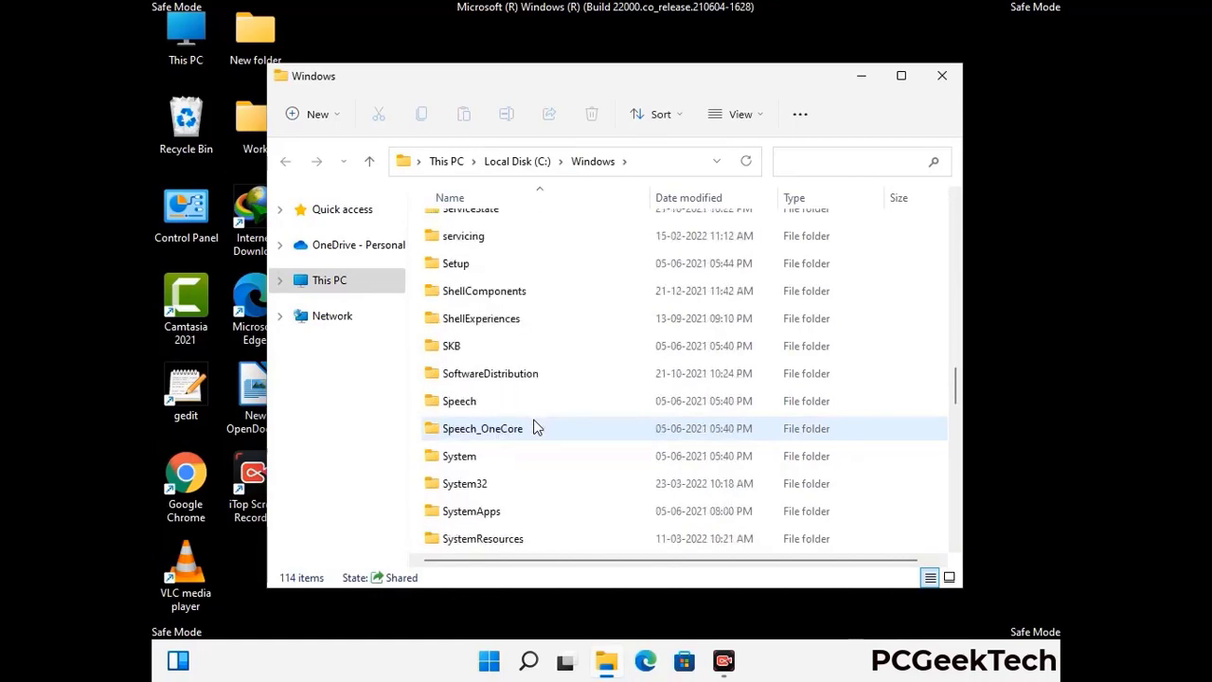
scroll(534, 428, "down", 2)
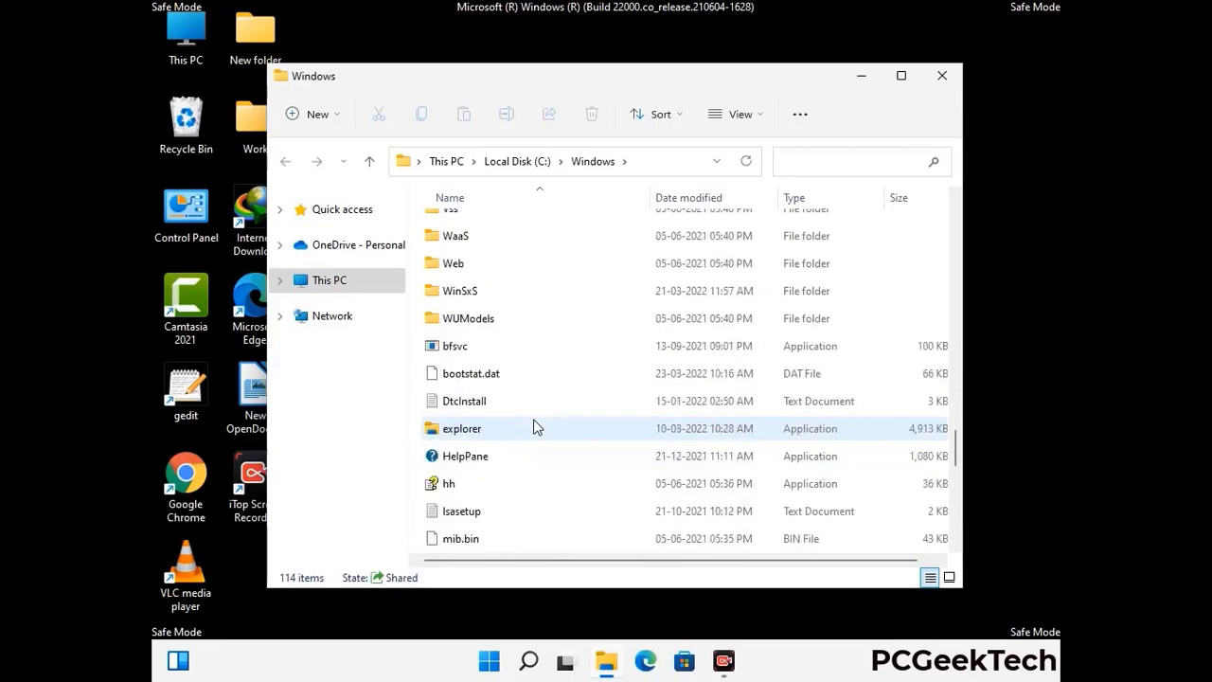
scroll(534, 428, "down", 10)
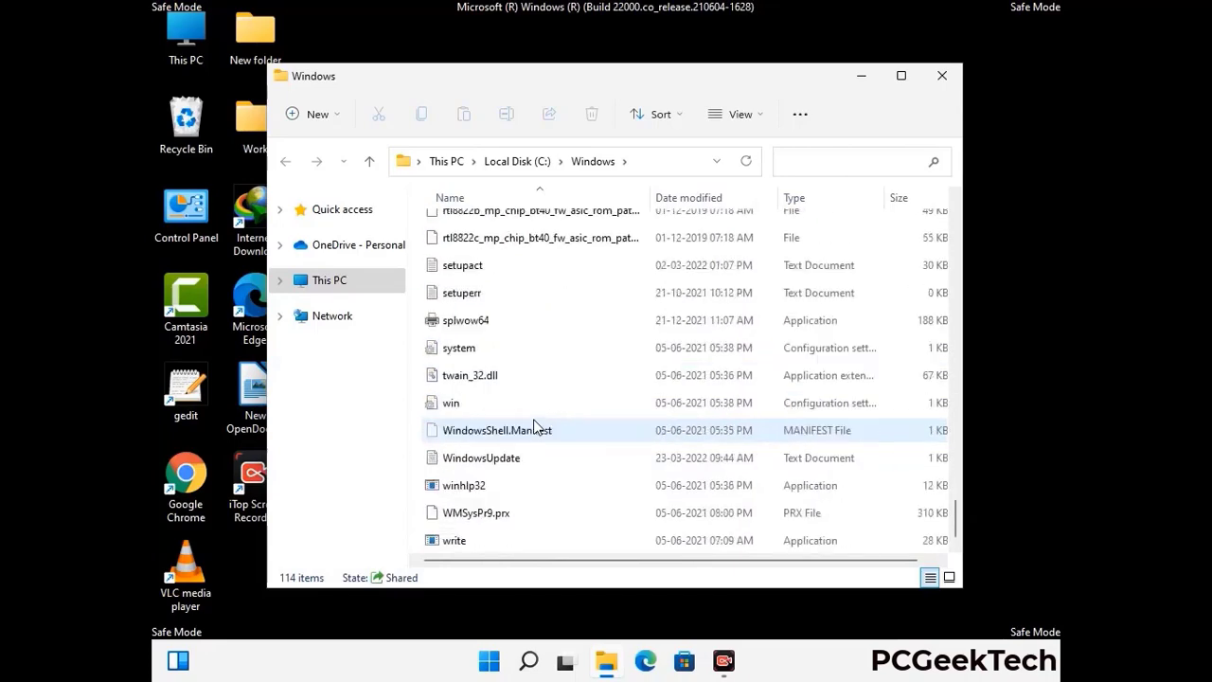
scroll(534, 428, "up", 11)
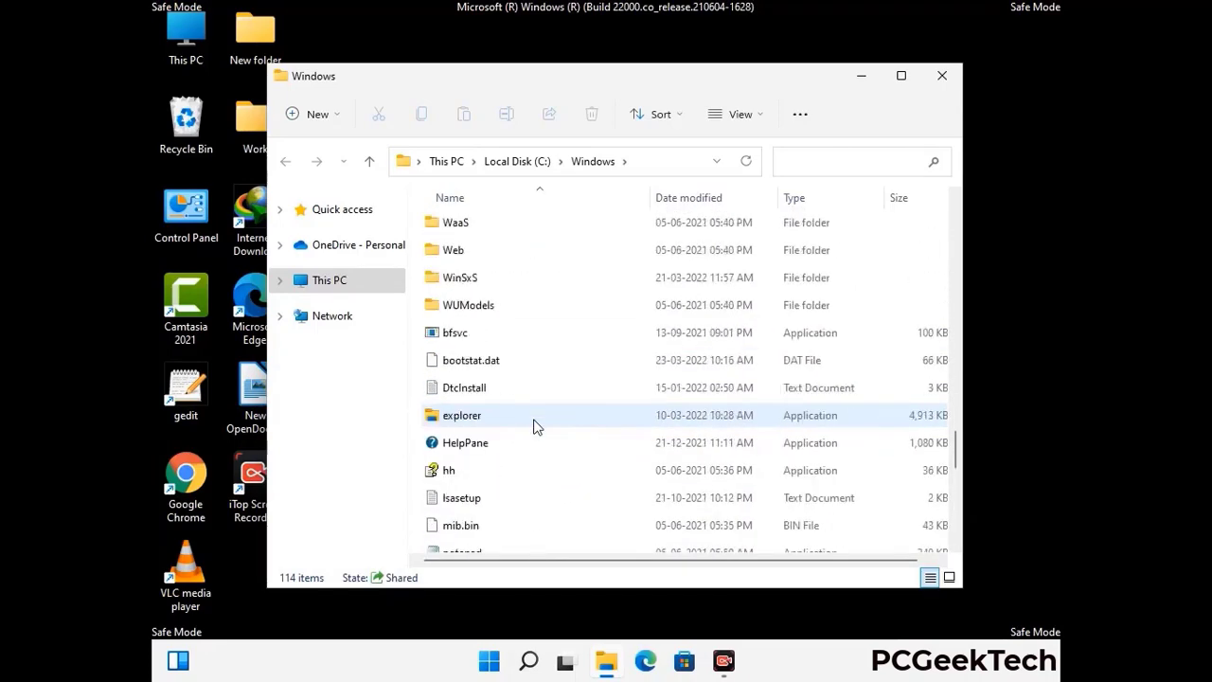
scroll(534, 428, "up", 4)
scroll(533, 421, "up", 3)
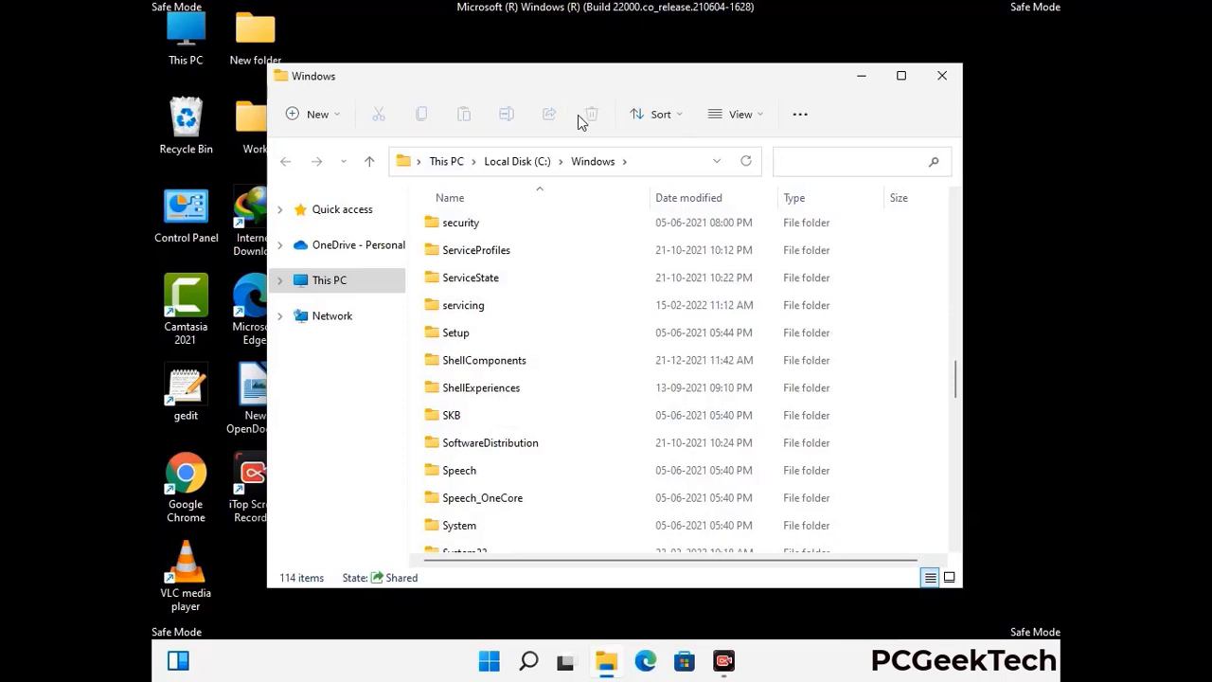
left_click(949, 74)
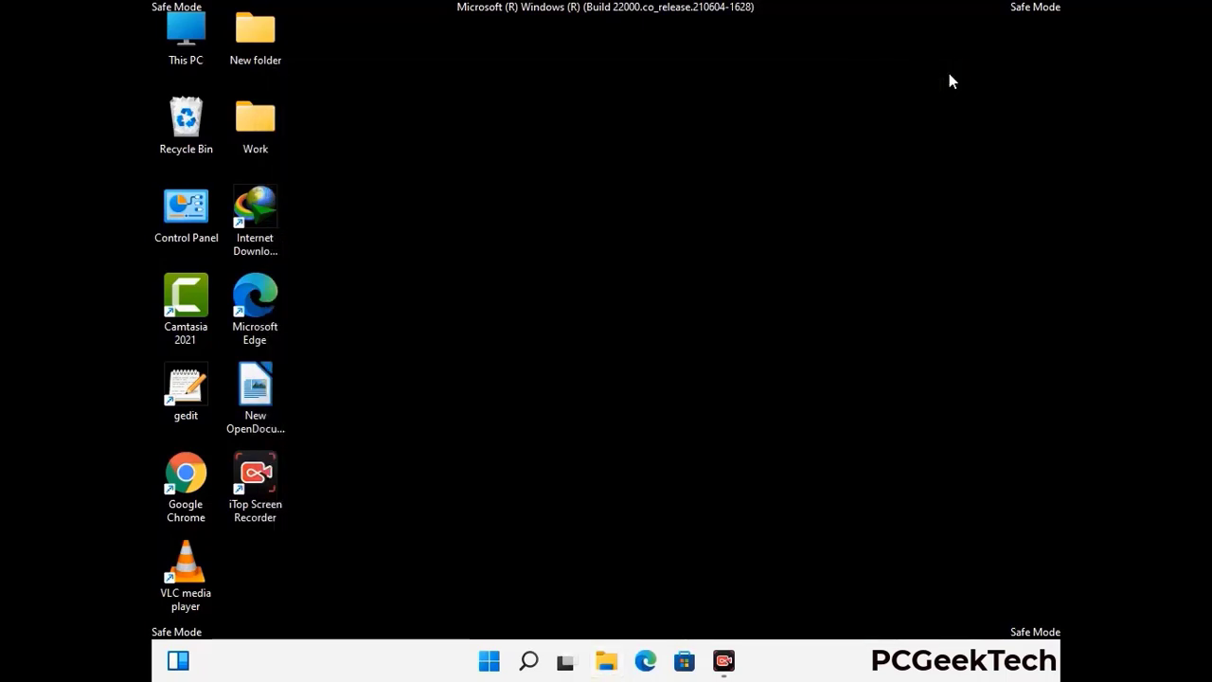
Step: Run %temp%, delete everything in the user's Temp folder, and close it
key("super+r")
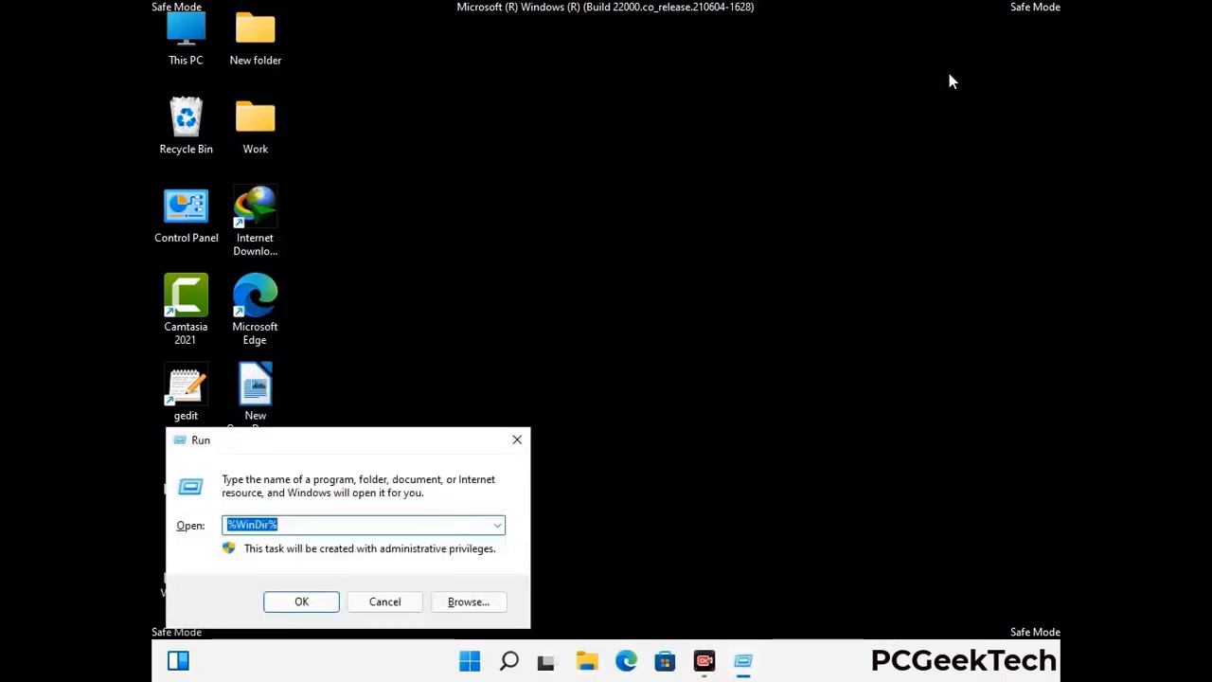
left_click_drag(401, 441, 686, 162)
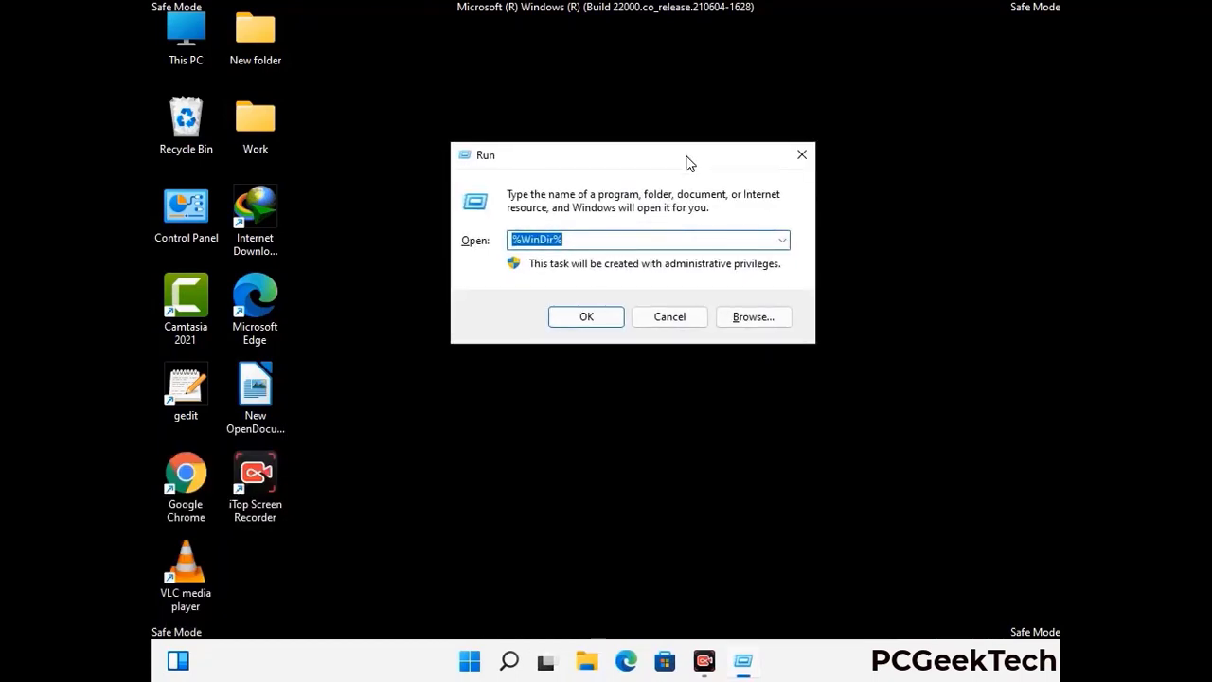
type("%temp")
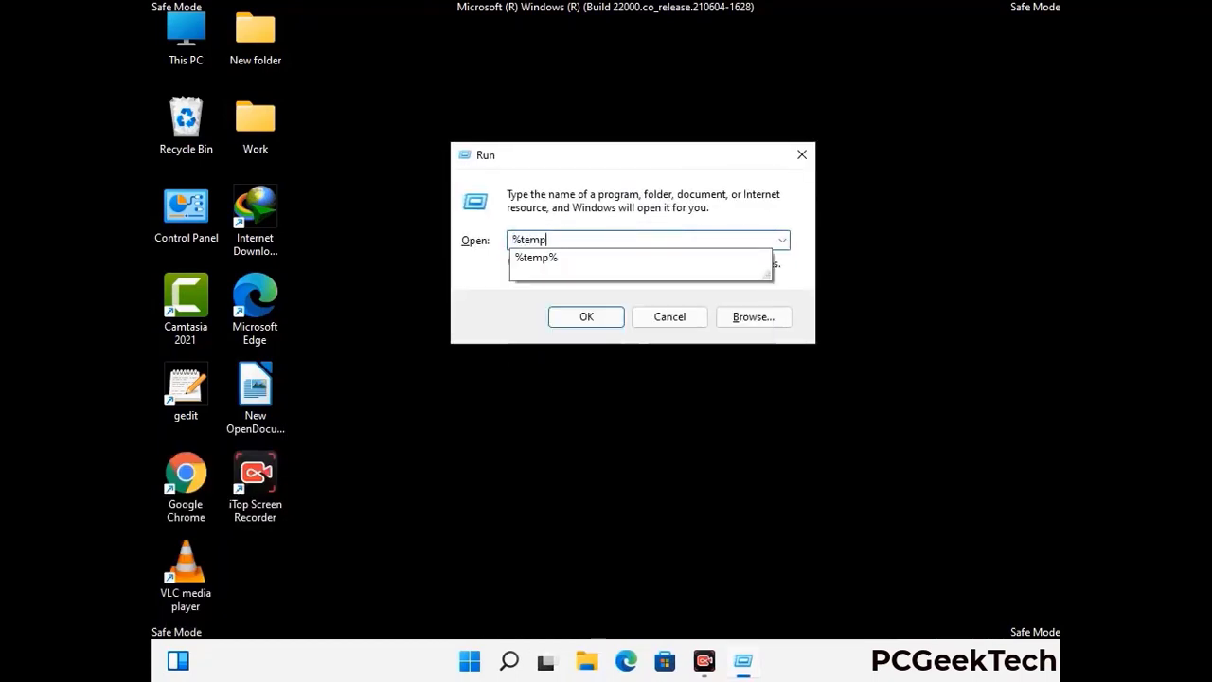
type("%")
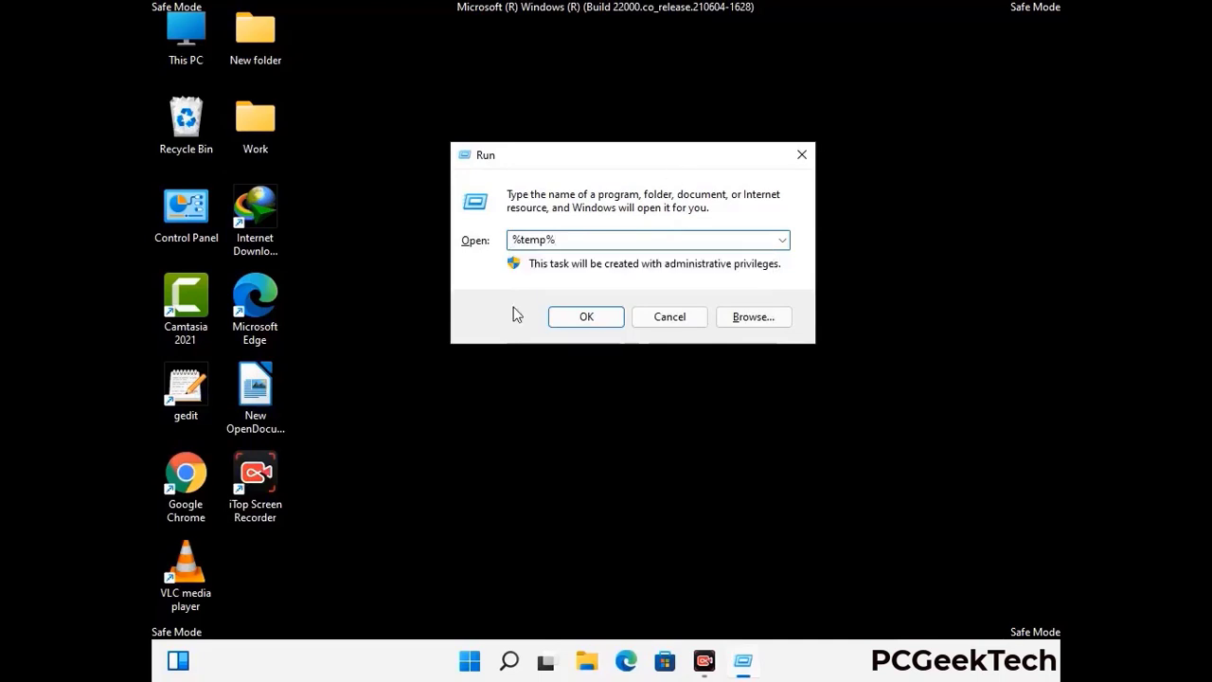
left_click(606, 316)
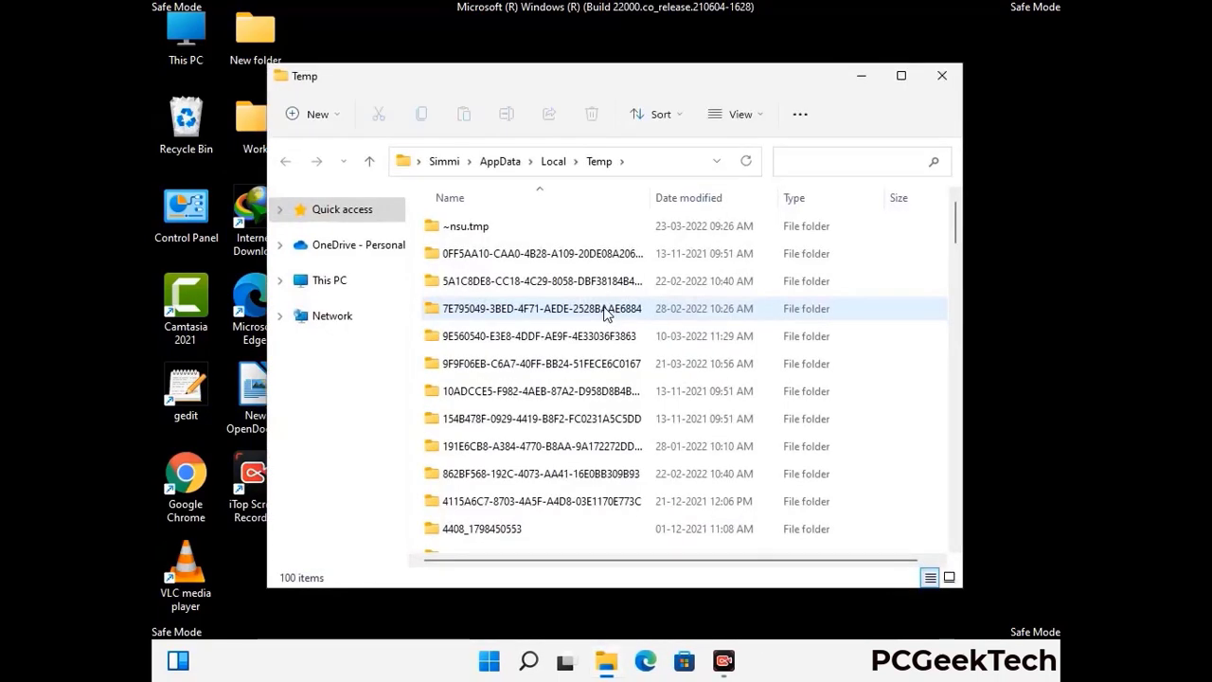
left_click(549, 366)
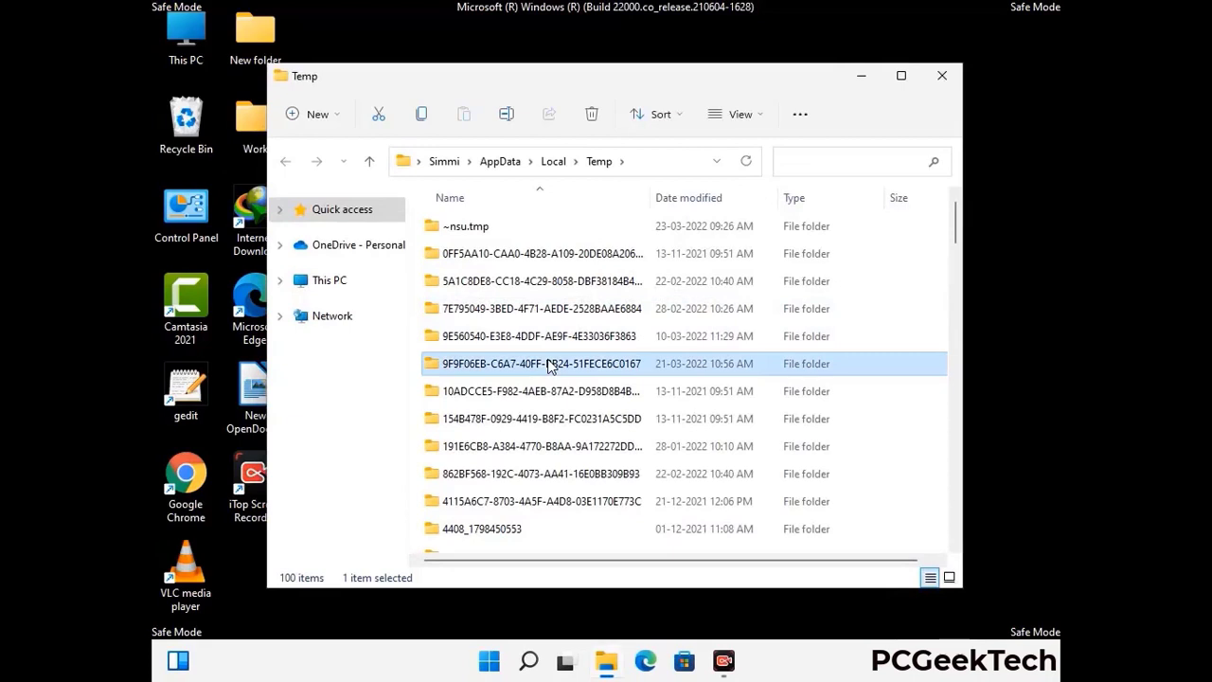
key("ctrl+a")
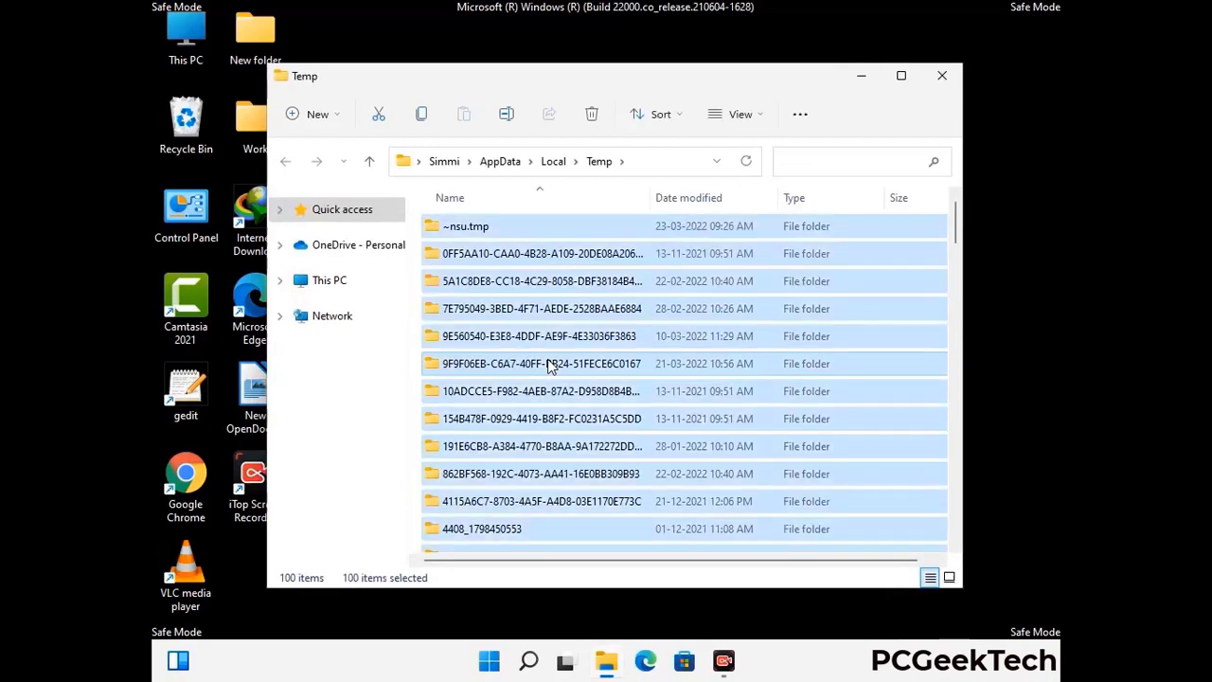
left_click(594, 115)
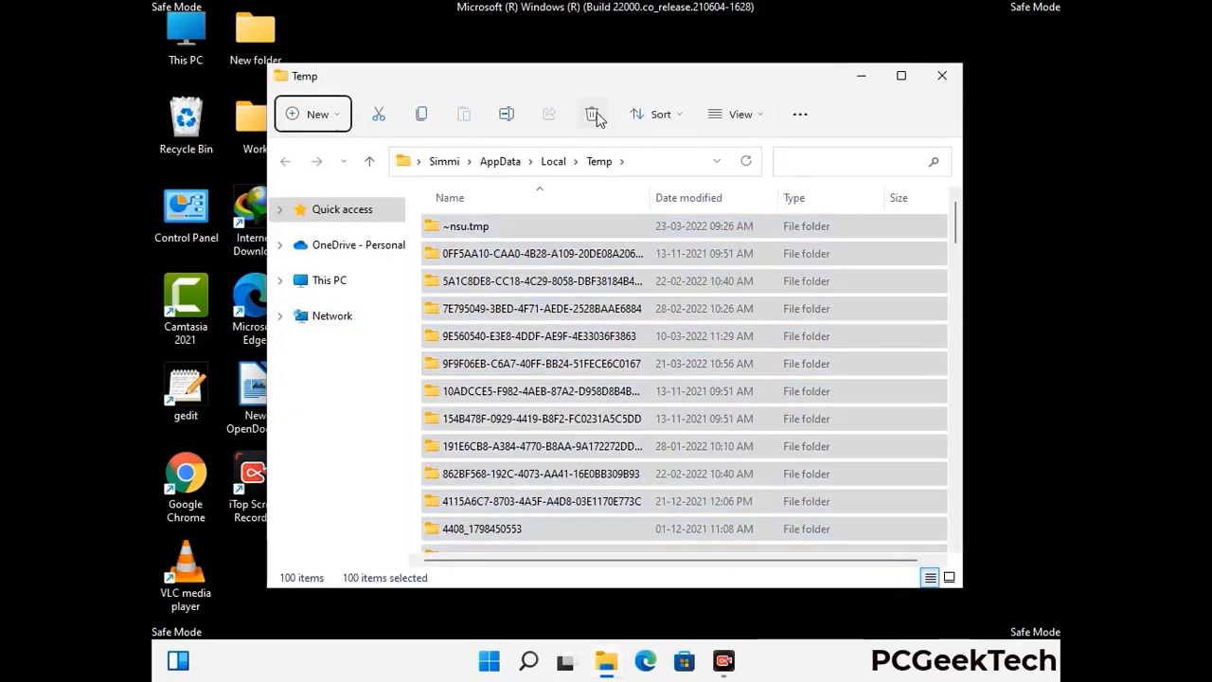
left_click(942, 76)
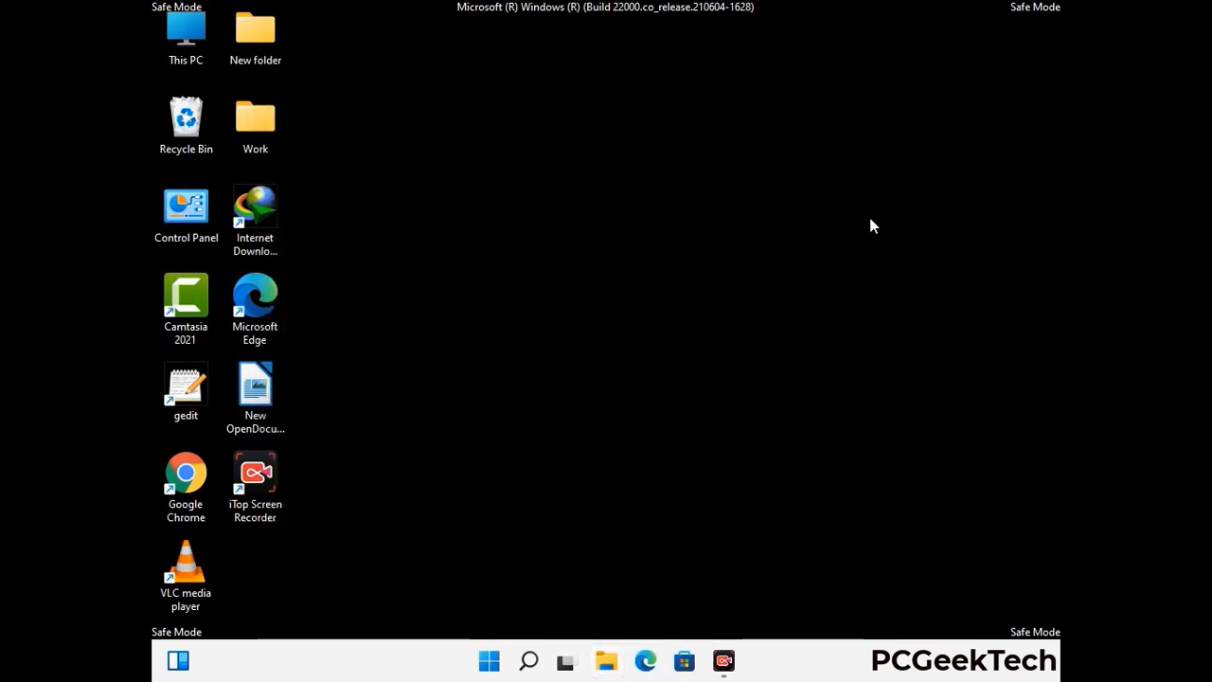
Step: Run temp, delete all six items in C:\Windows\Temp, and close the window
key("super+r")
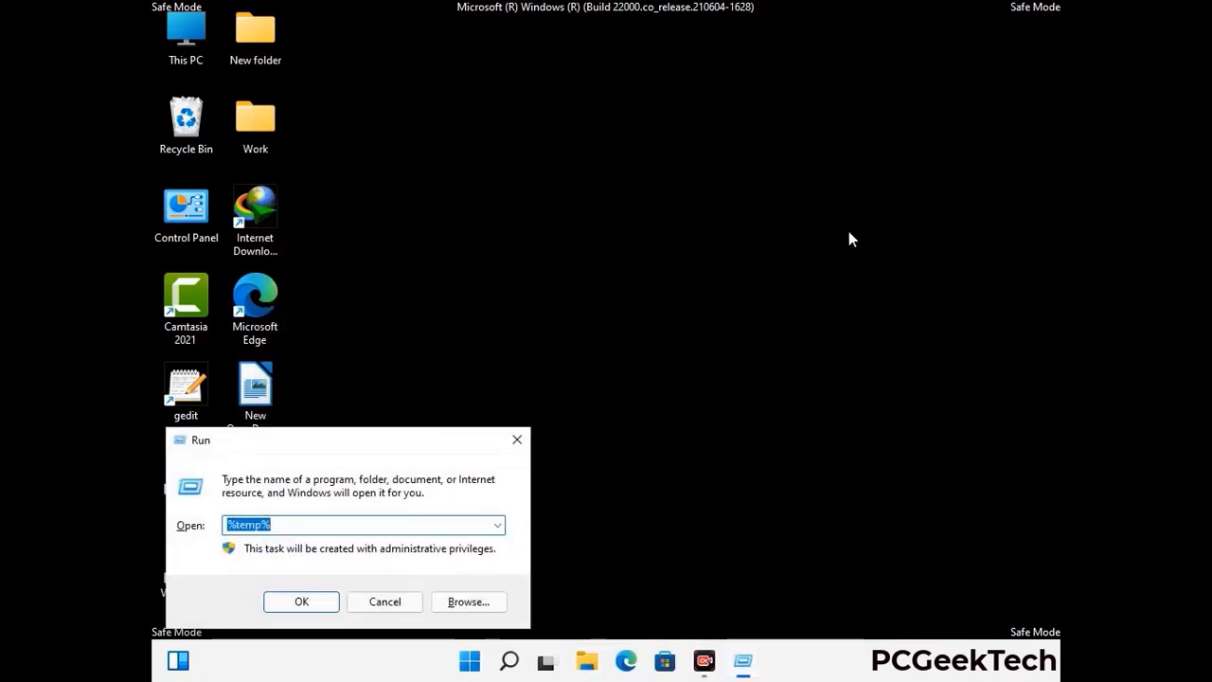
left_click_drag(421, 438, 693, 177)
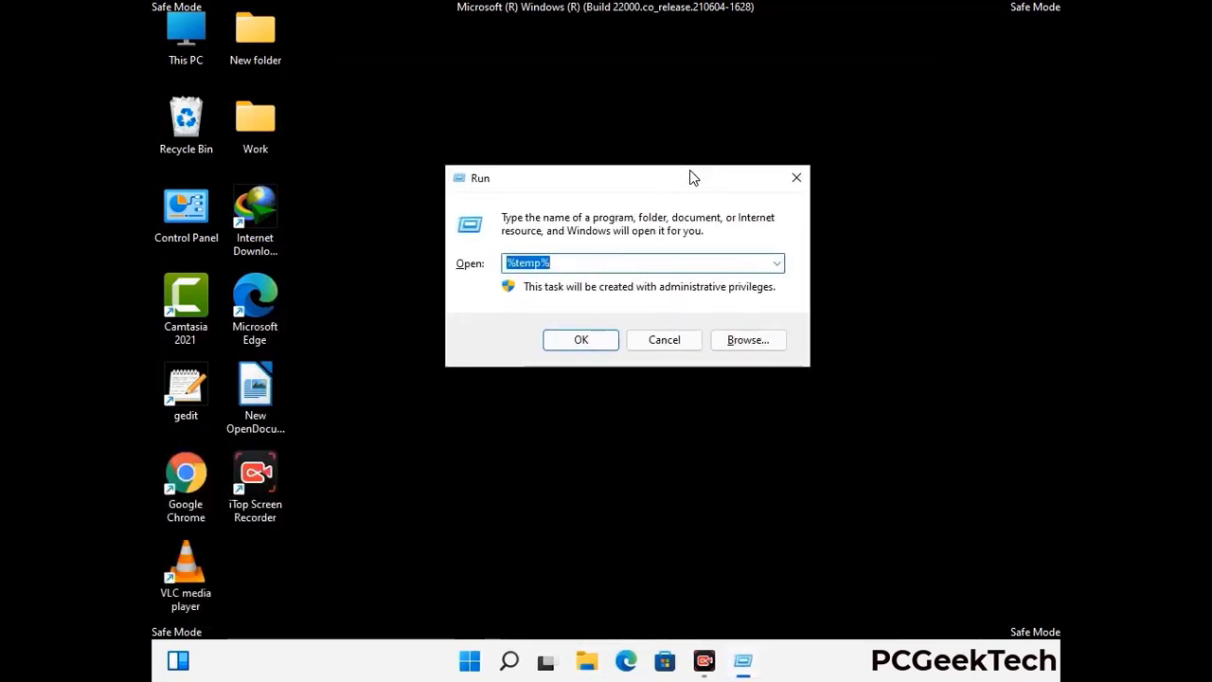
type("temp")
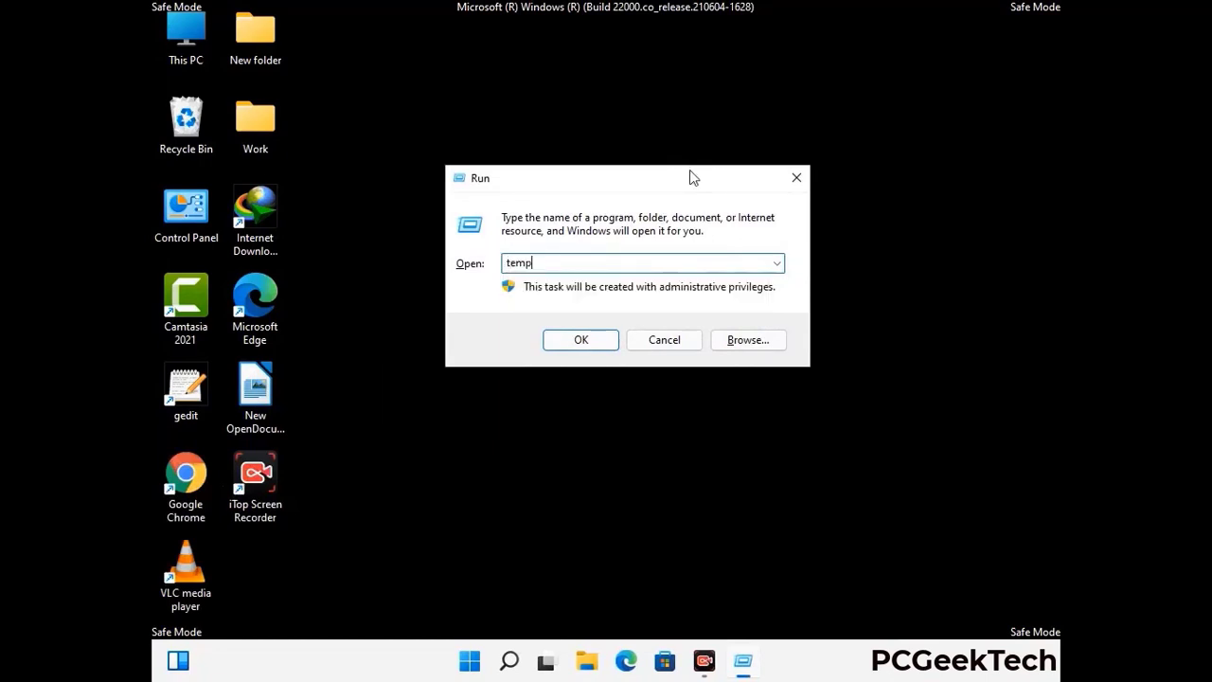
key("Return")
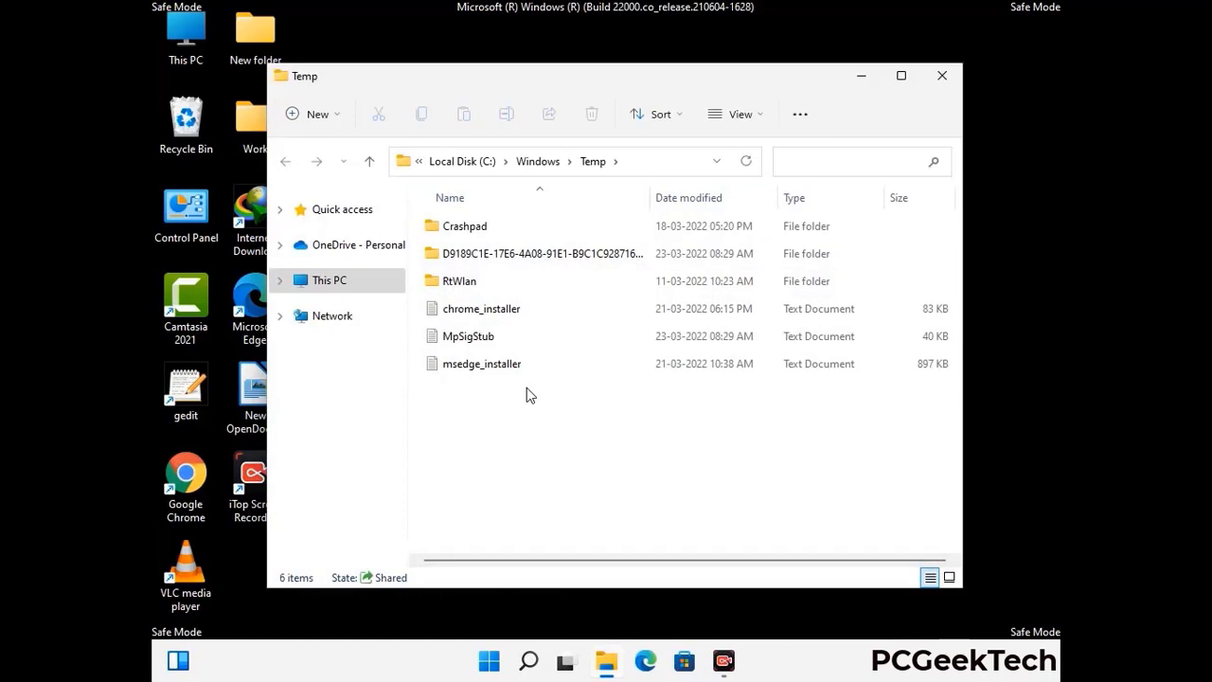
key("ctrl+a")
left_click(592, 113)
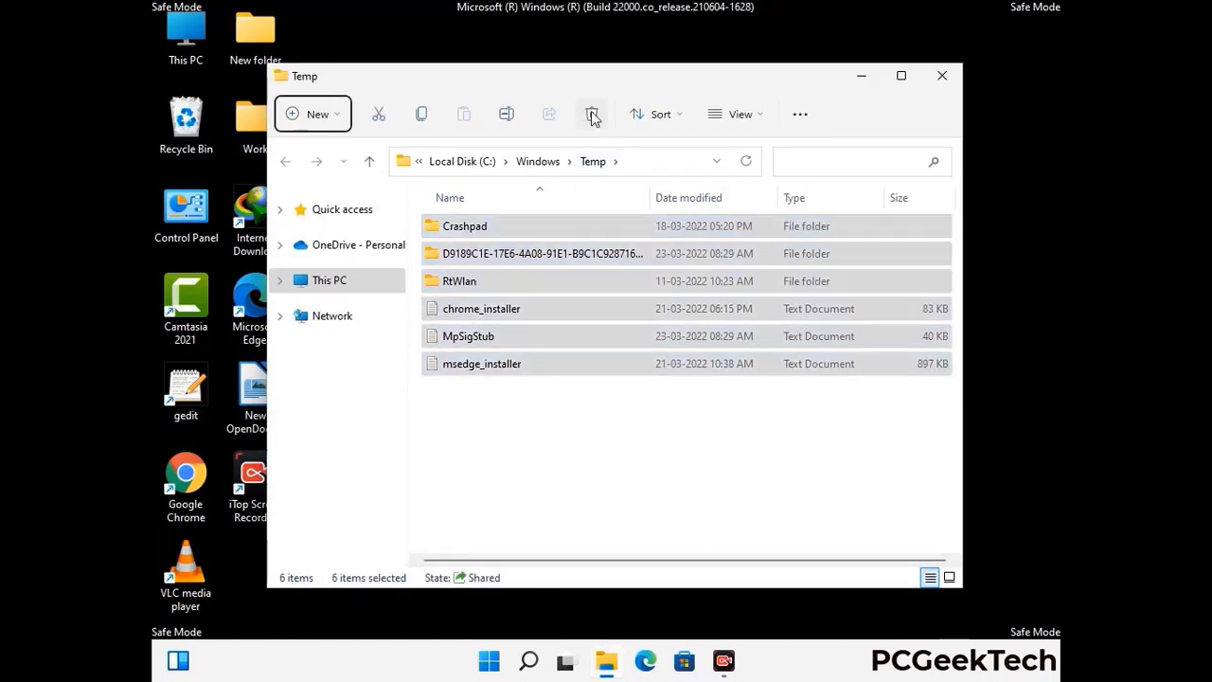
left_click(947, 80)
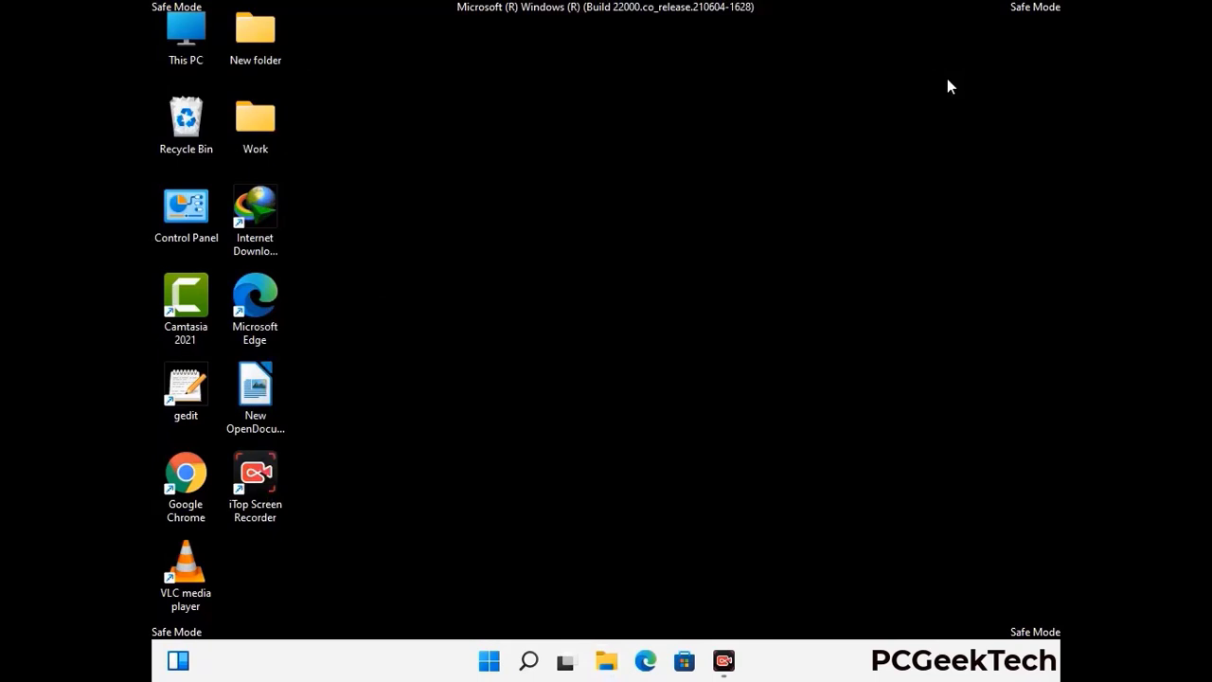
Step: Launch Registry Editor by running regedit from the Run prompt
key("super+r")
left_click_drag(370, 442, 631, 152)
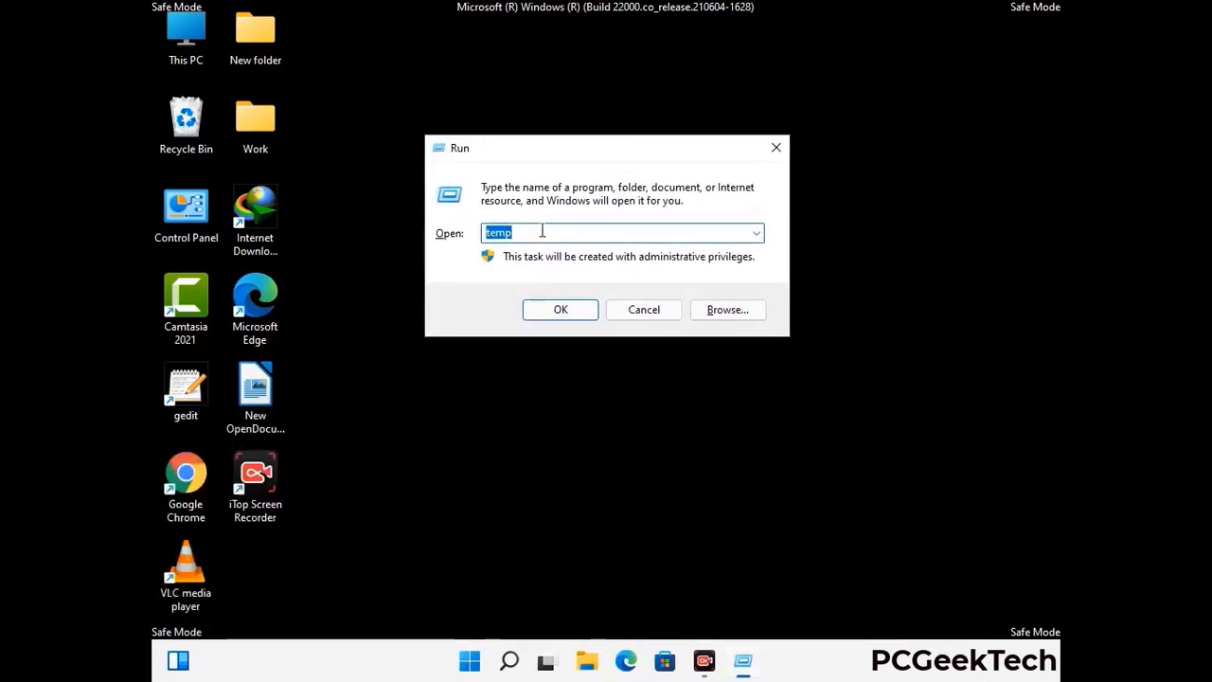
type("regedi")
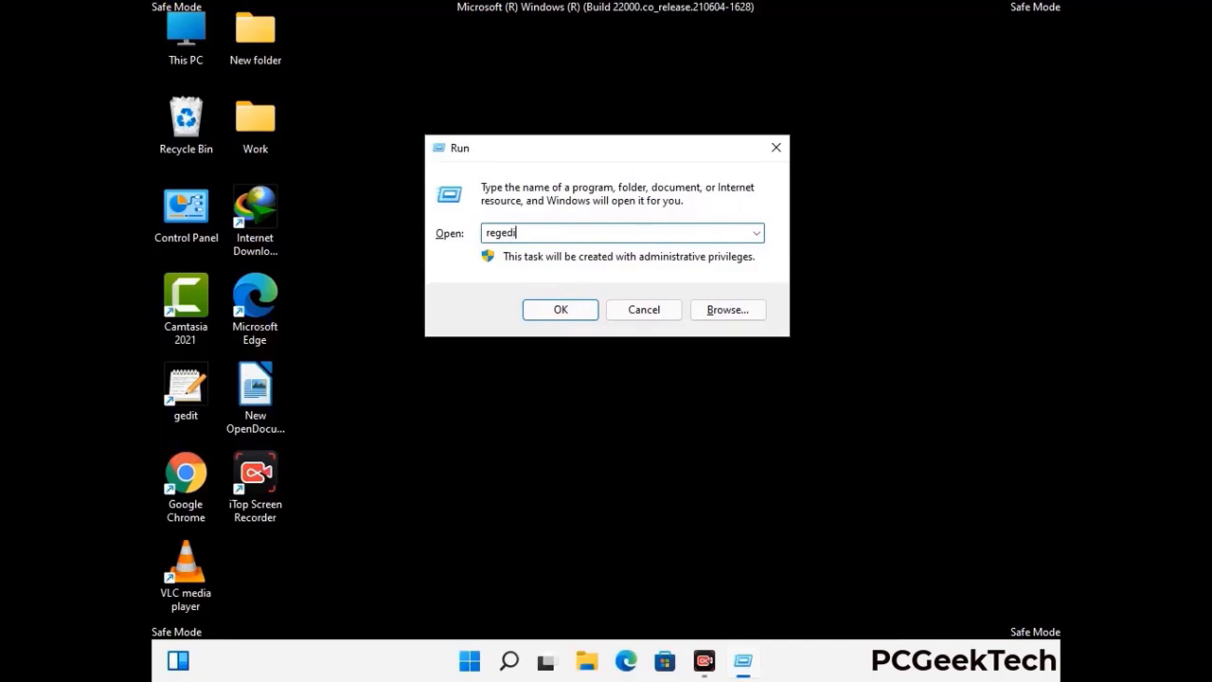
type("t")
key("Return")
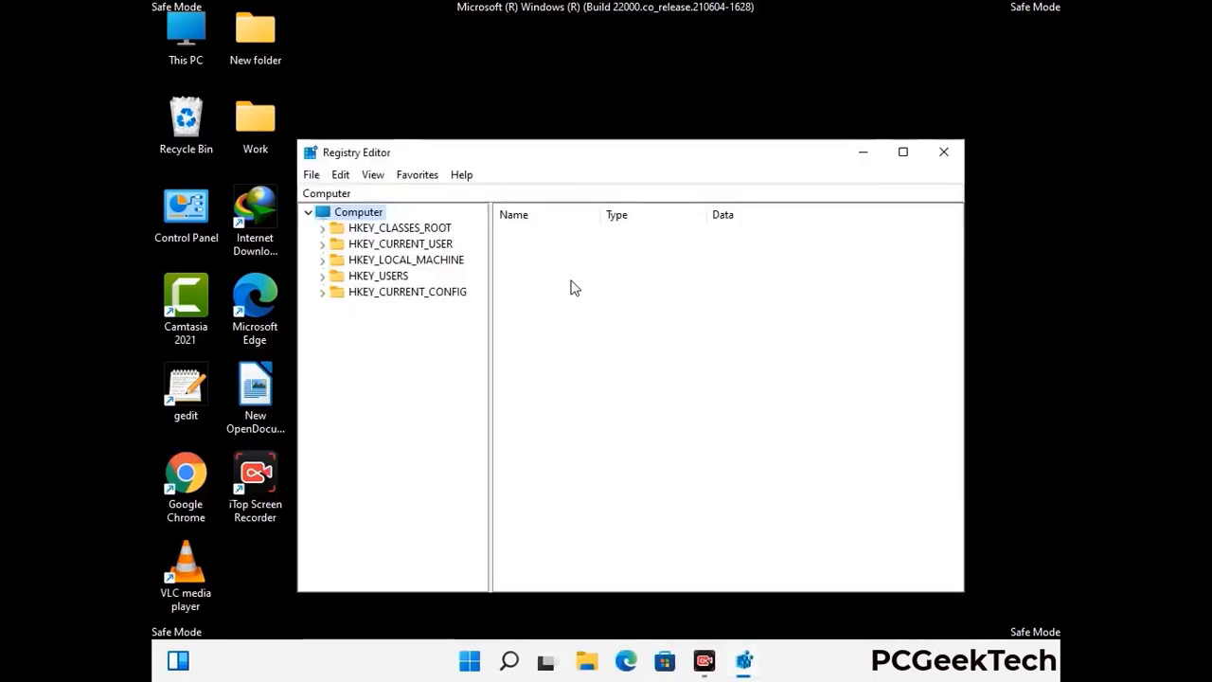
Step: Expand HKEY_CURRENT_USER\Software\Microsoft in the key tree
left_click(406, 259)
left_click(322, 244)
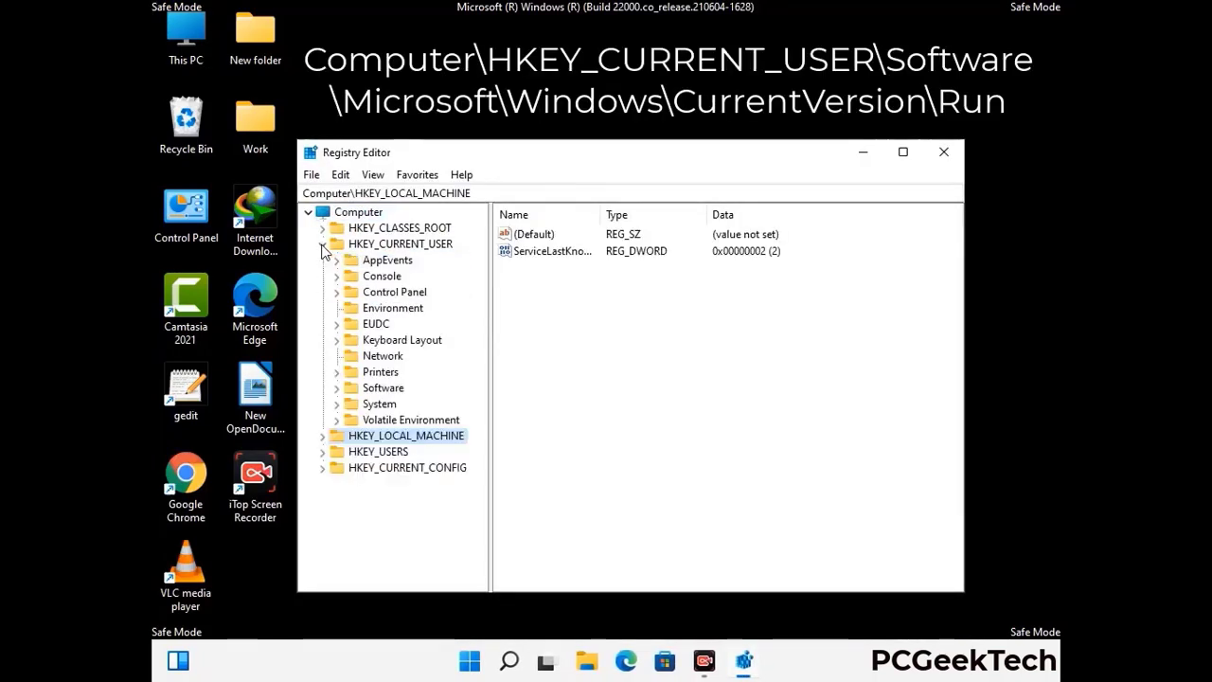
left_click(379, 390)
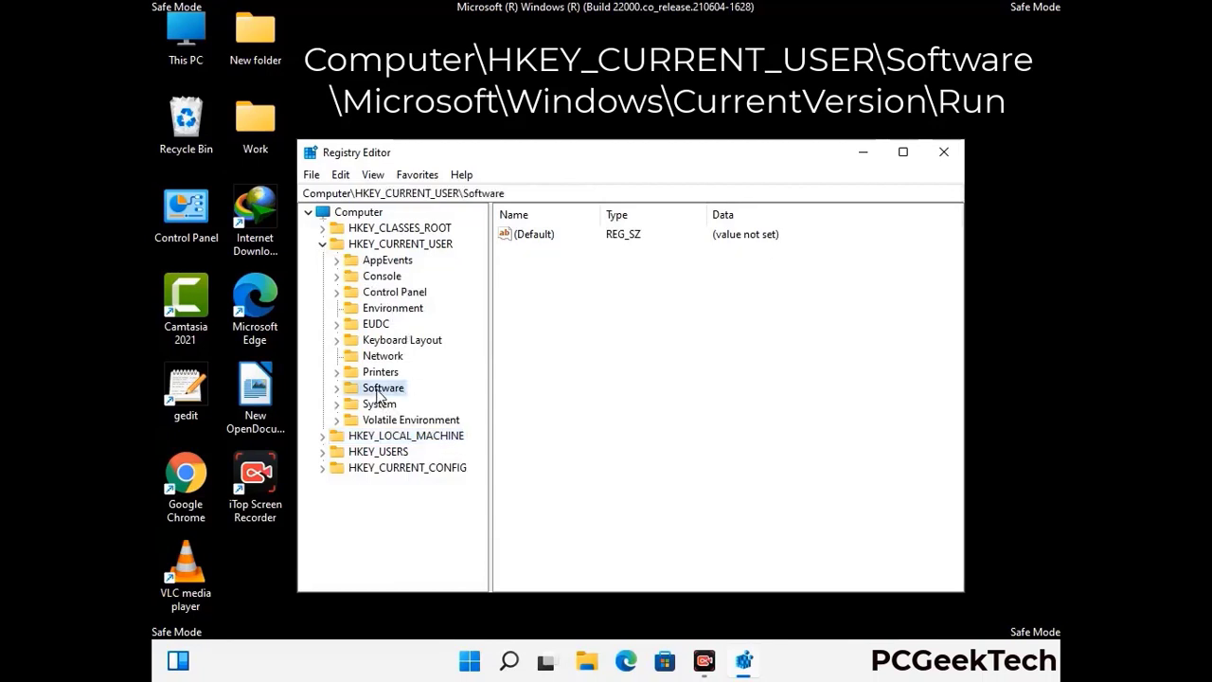
left_click(338, 389)
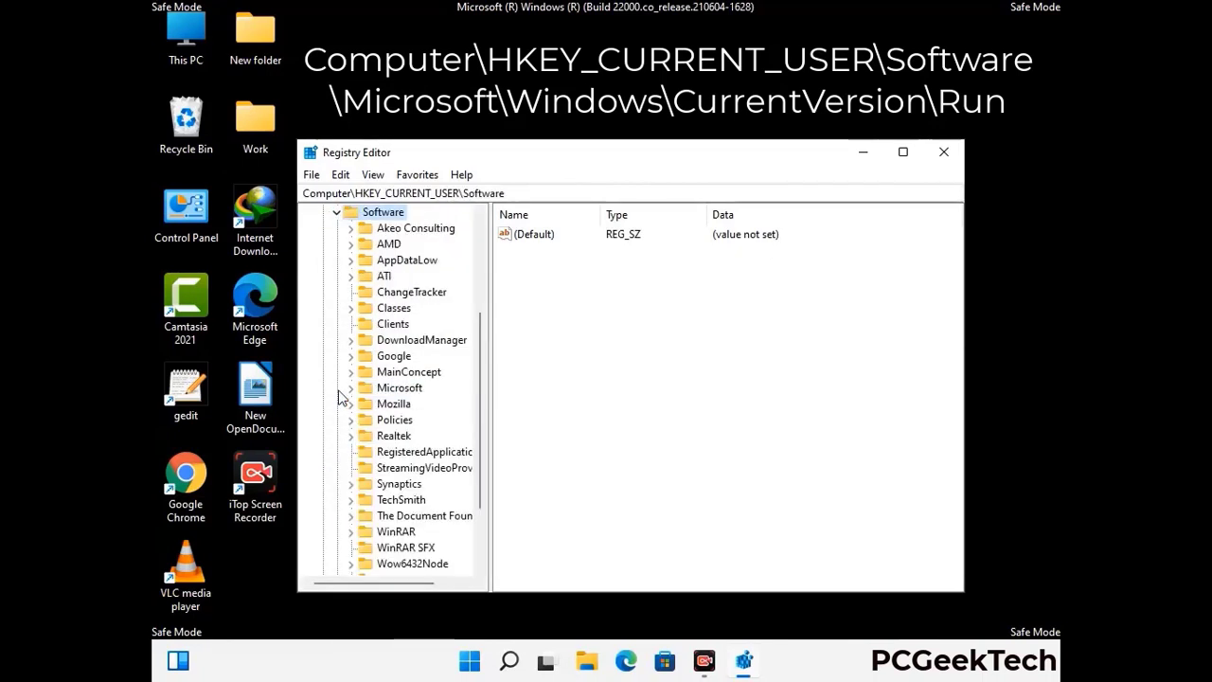
double_click(396, 388)
Step: Drill down through Windows\CurrentVersion to show the Run key's startup entries
scroll(439, 413, "down", 2)
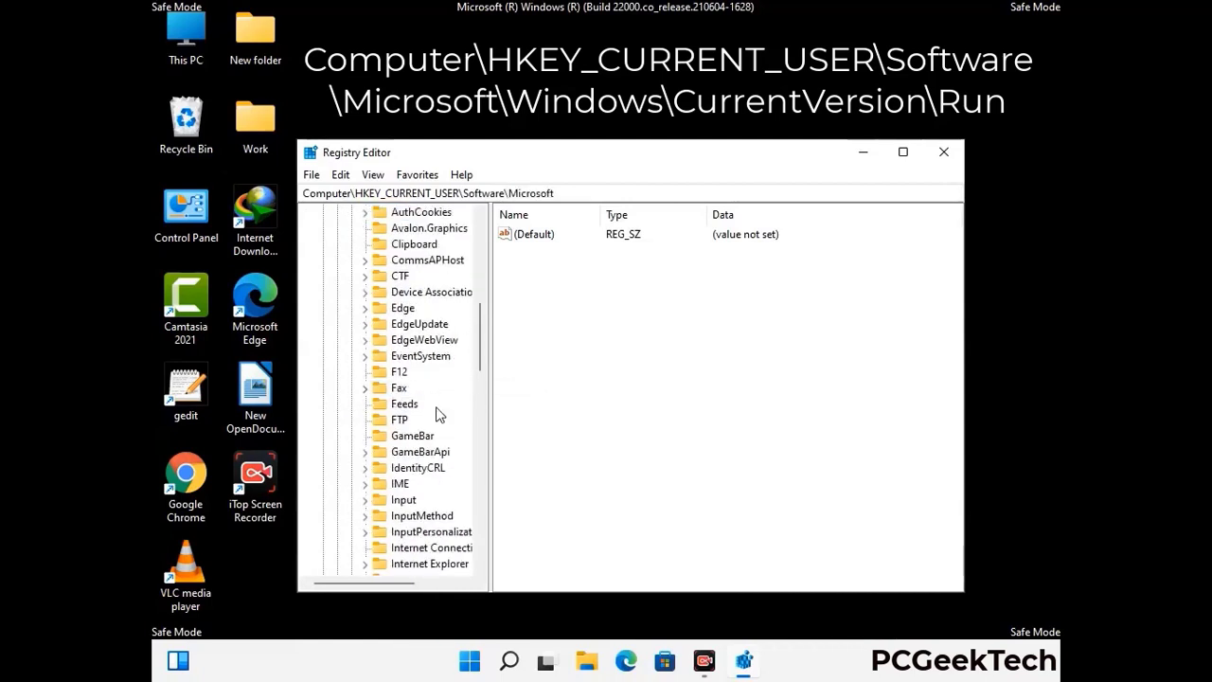
scroll(439, 414, "down", 2)
scroll(438, 414, "down", 1)
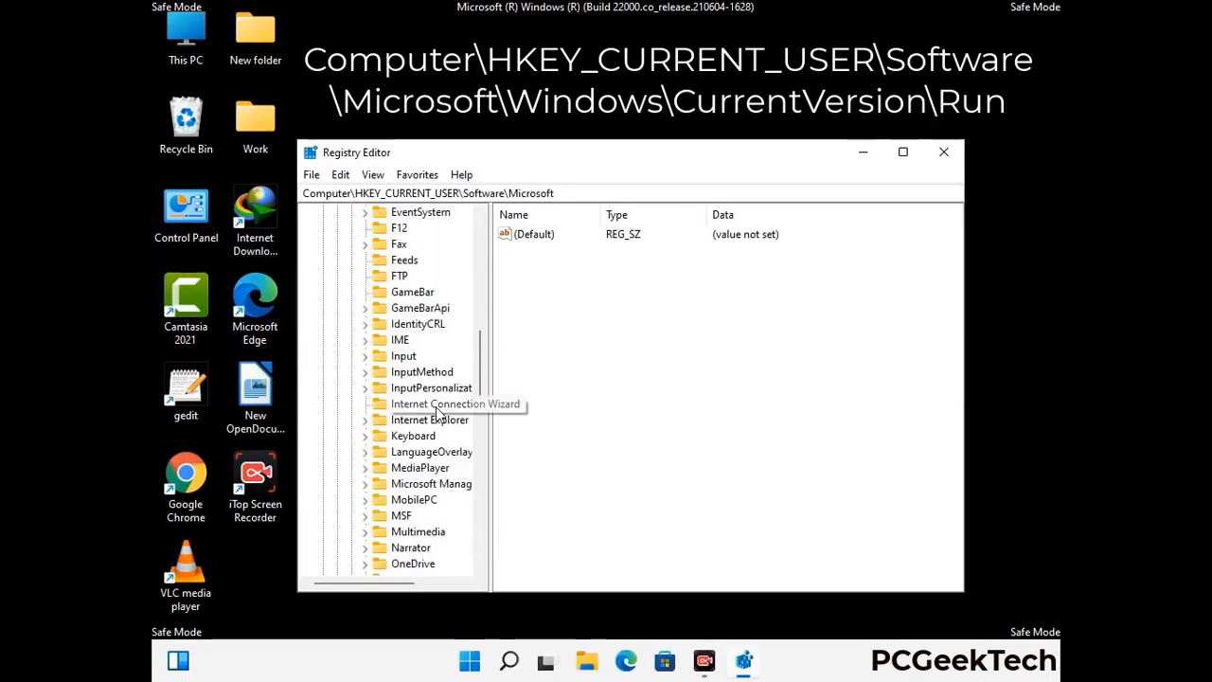
scroll(439, 414, "down", 2)
scroll(438, 414, "down", 7)
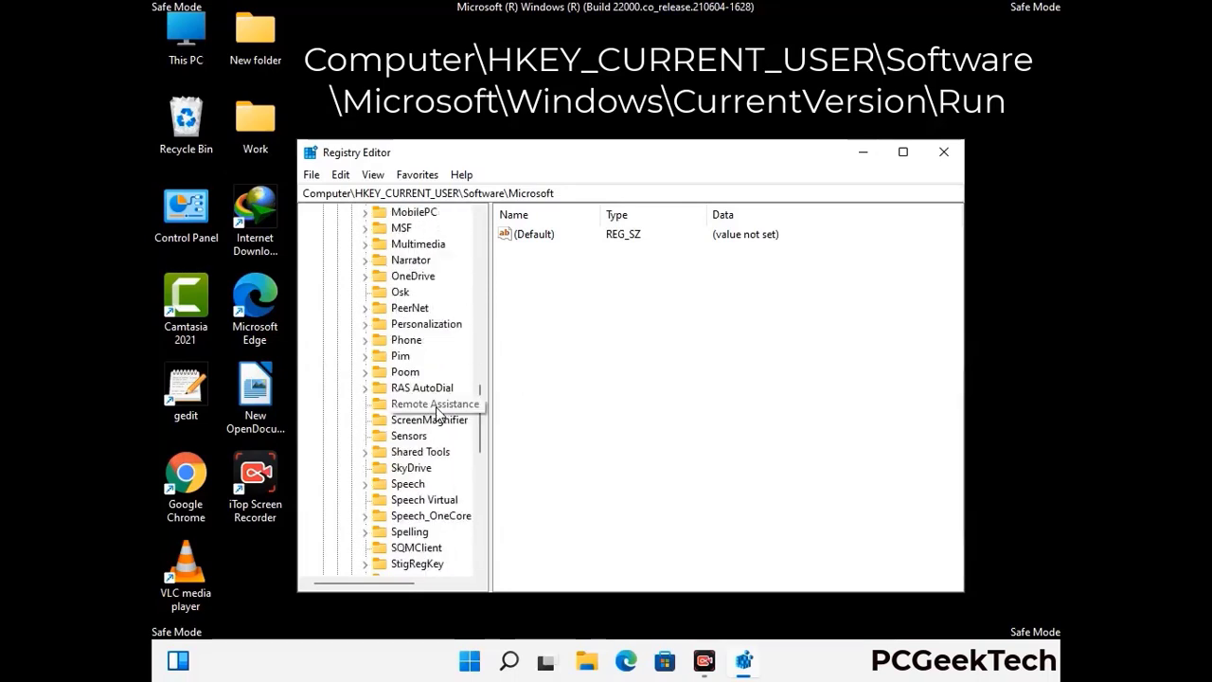
scroll(439, 414, "down", 2)
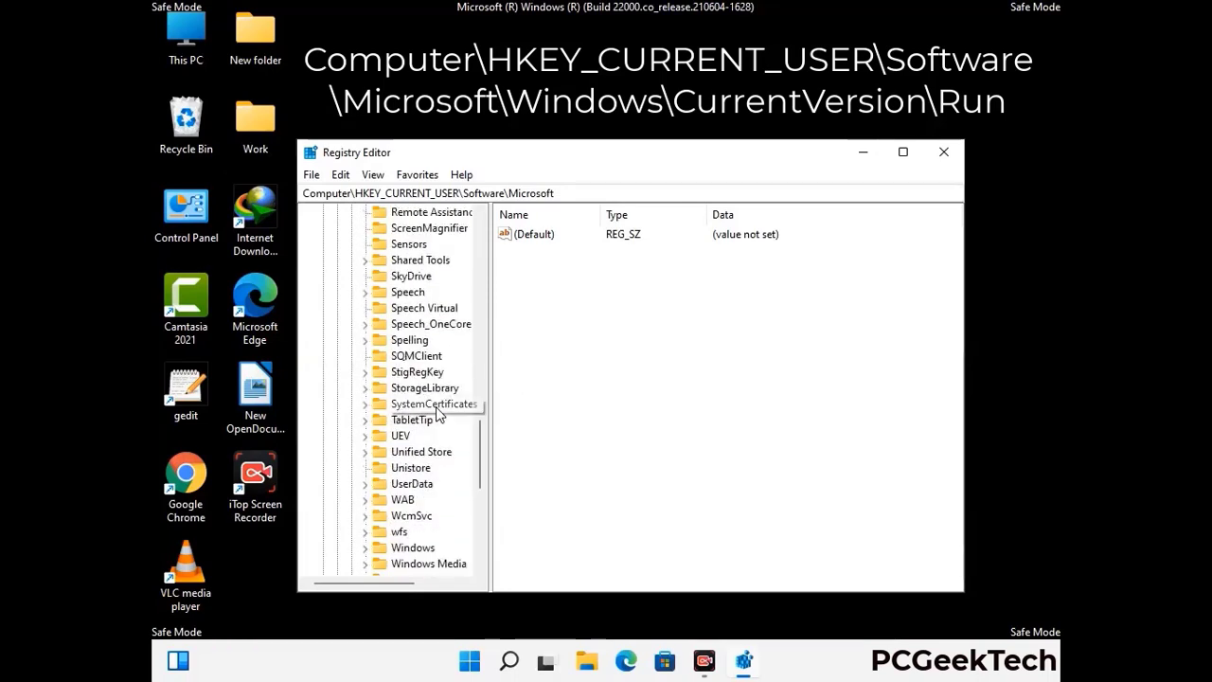
scroll(439, 417, "down", 1)
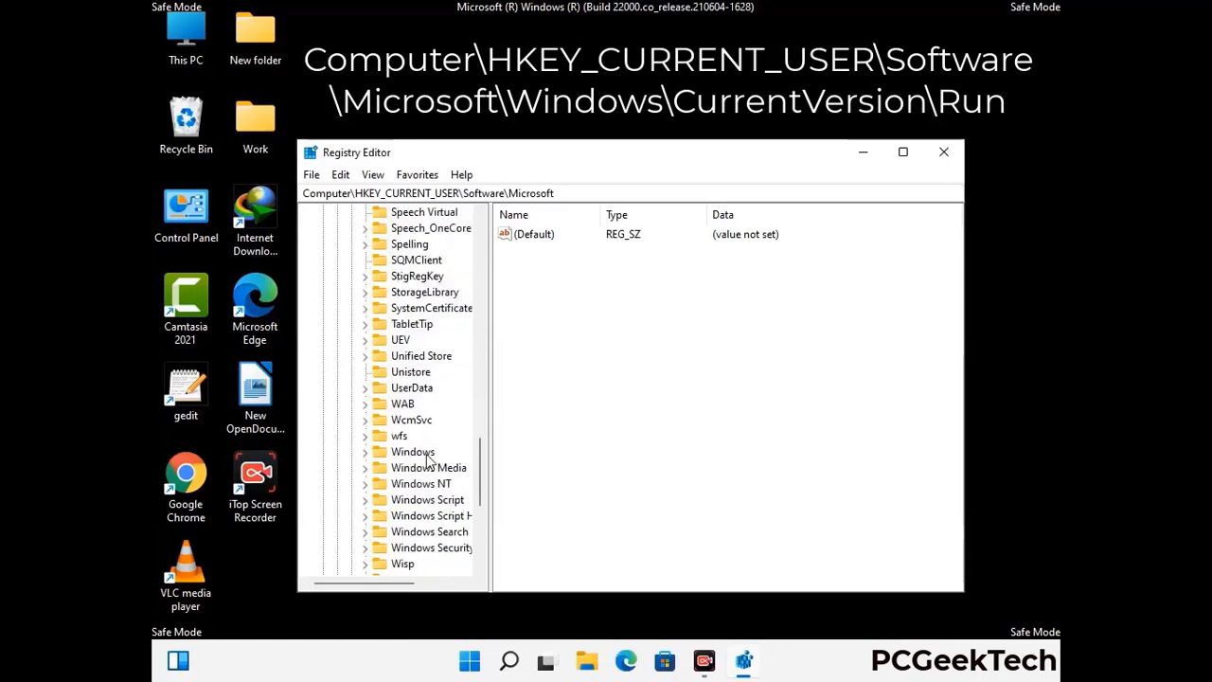
double_click(428, 453)
scroll(436, 450, "down", 1)
double_click(440, 435)
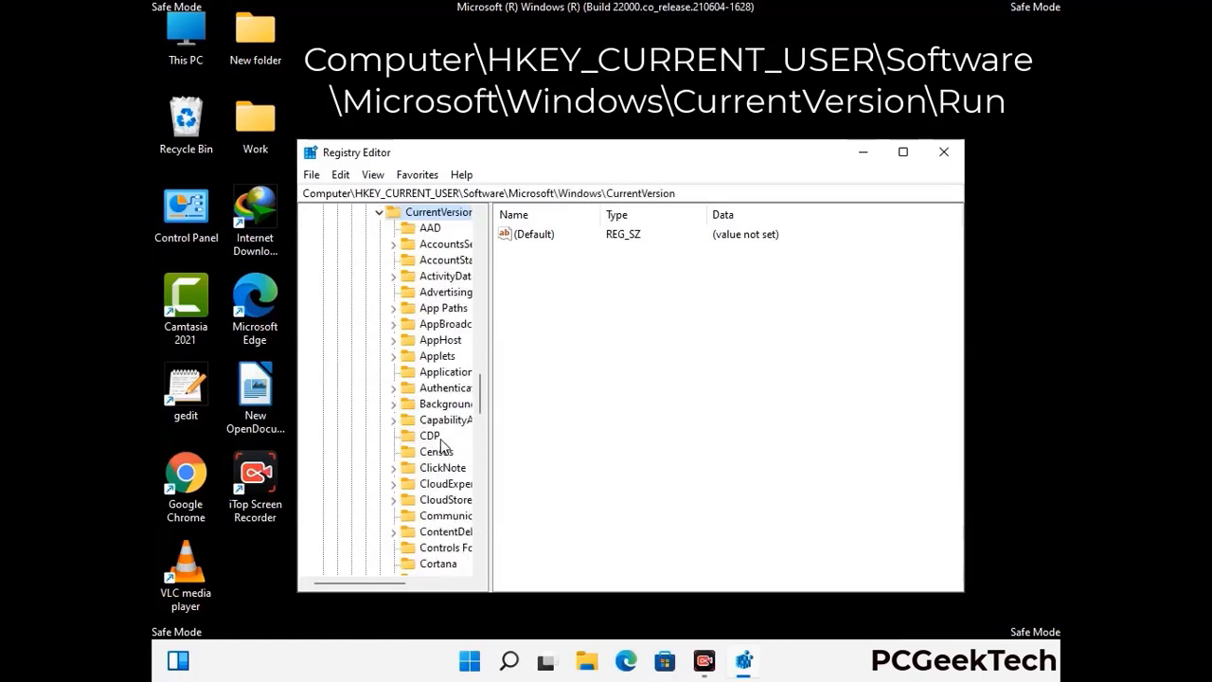
scroll(431, 414, "down", 5)
scroll(433, 414, "down", 3)
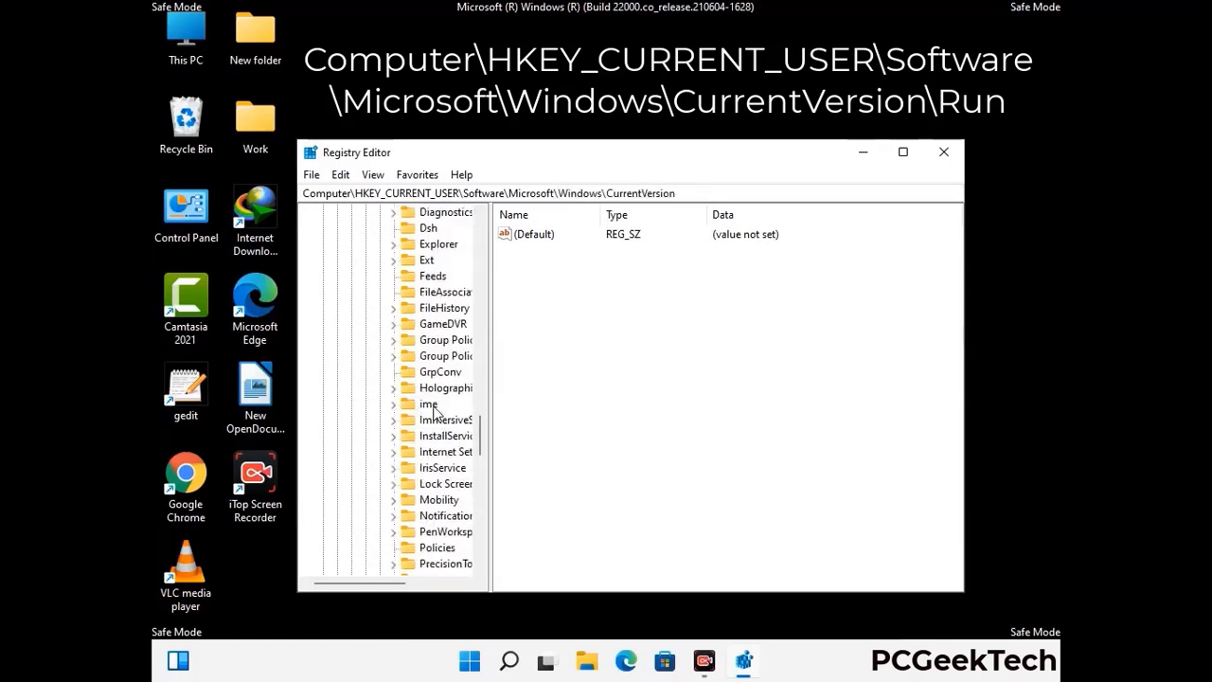
scroll(434, 414, "down", 4)
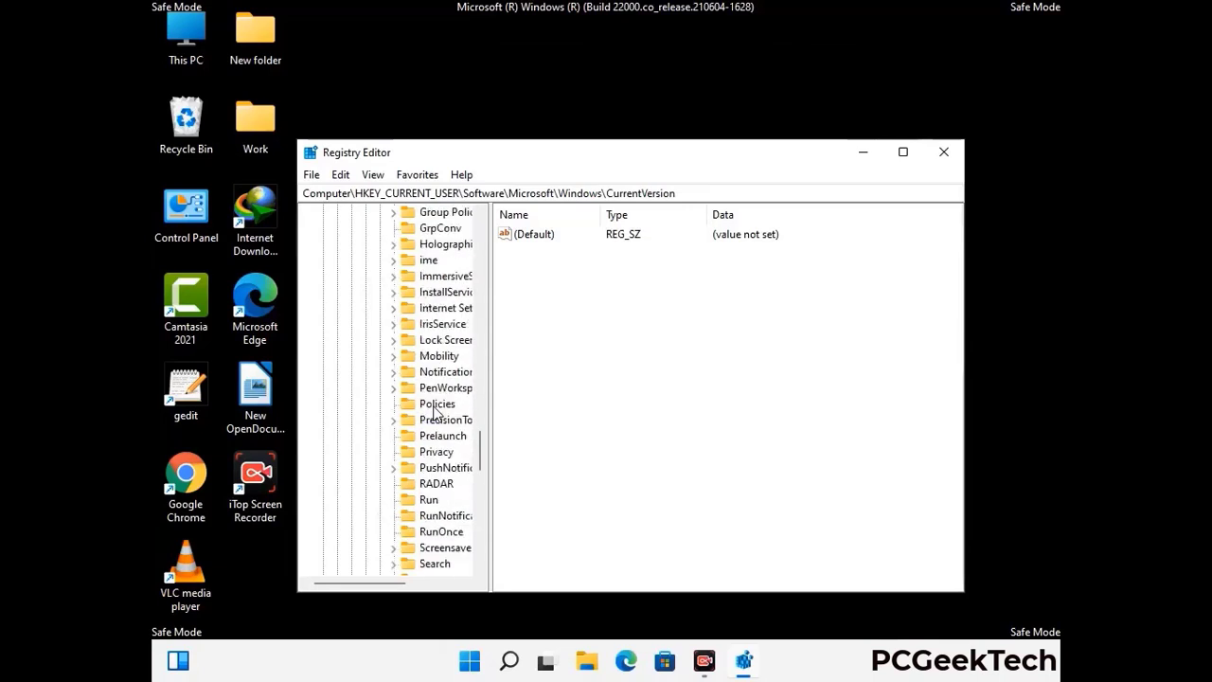
left_click(431, 452)
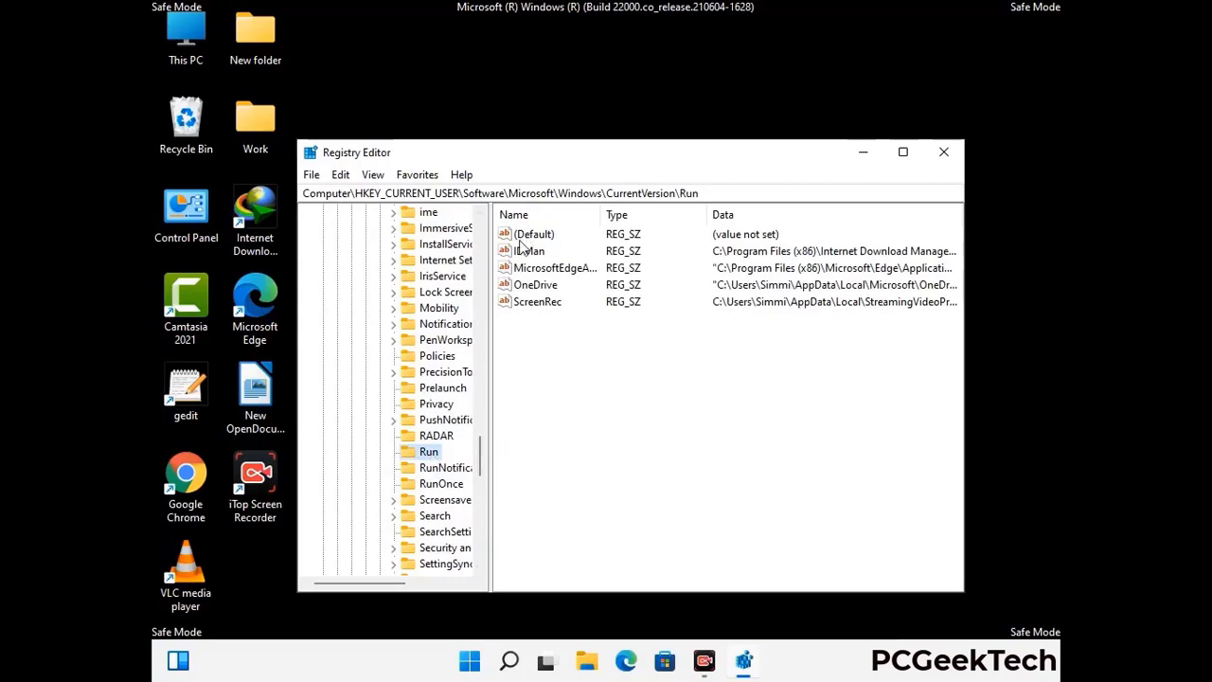
Step: Delete the ScreenRec startup value and confirm, leaving IDMan and OneDrive
left_click(537, 305)
left_click(611, 303)
left_click(547, 308)
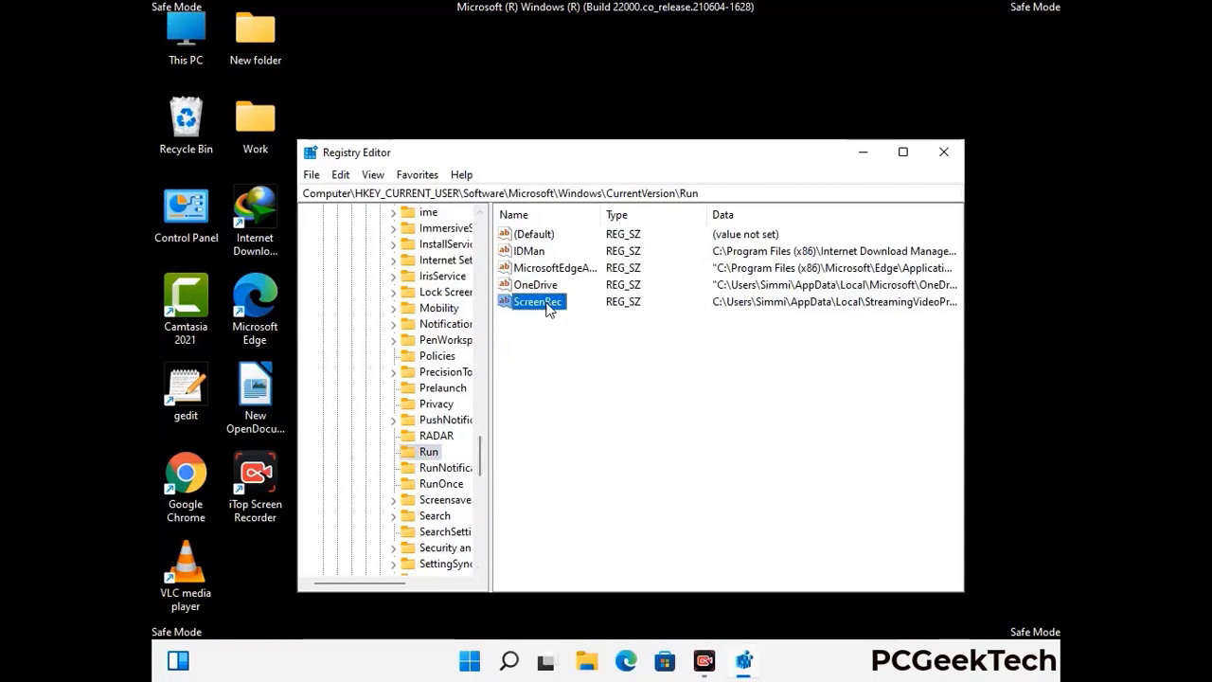
right_click(548, 308)
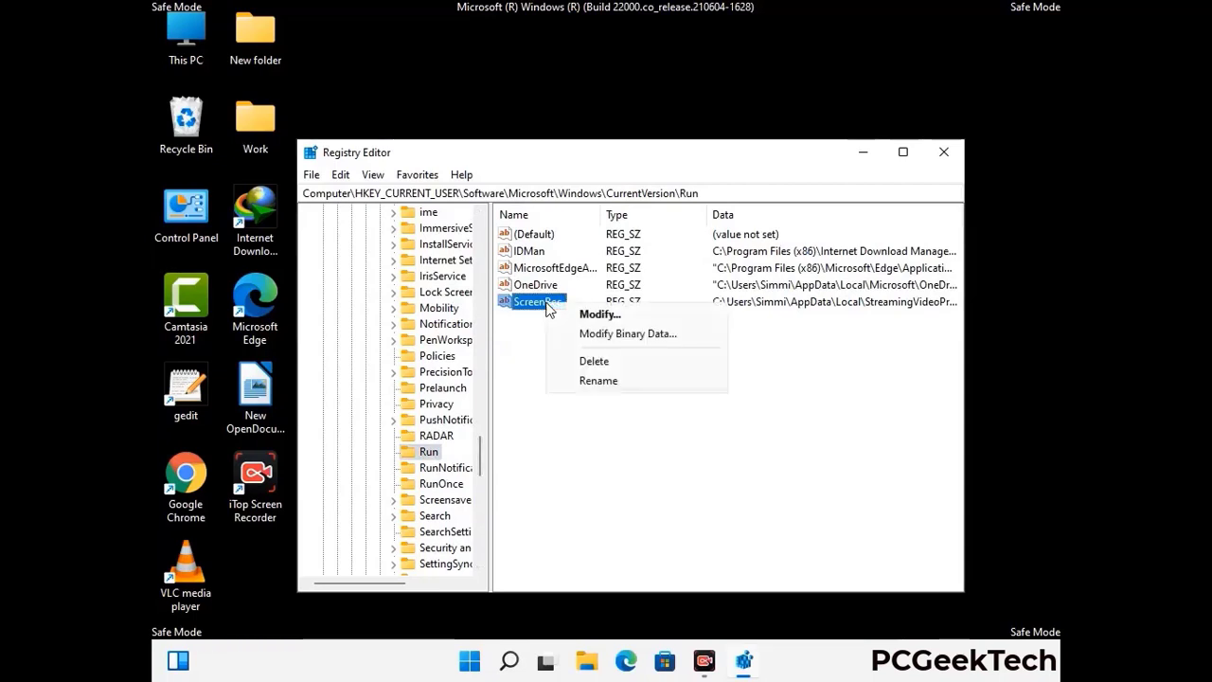
left_click(581, 361)
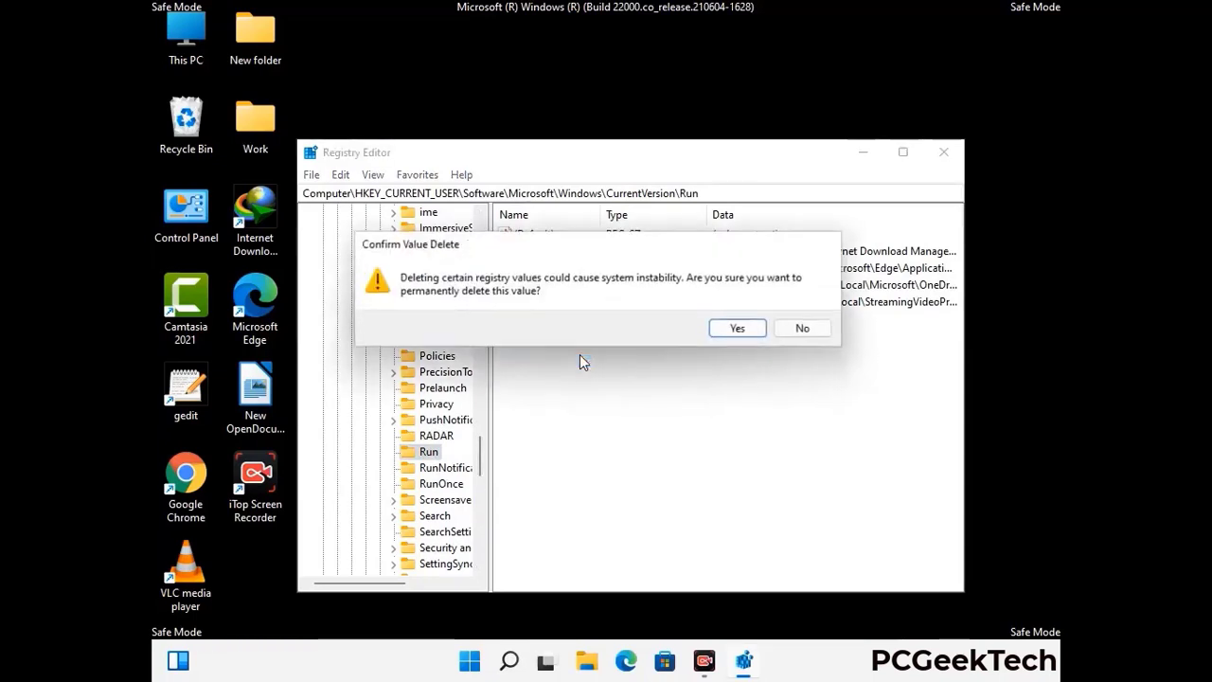
left_click(739, 330)
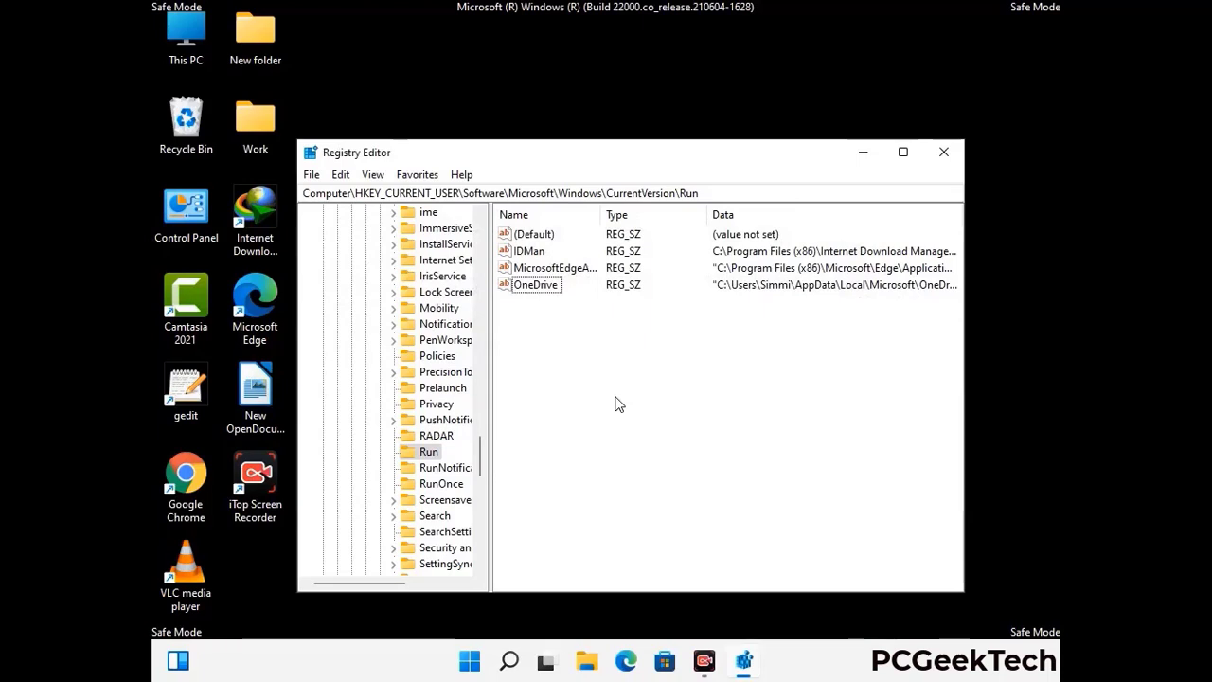
Step: Search the registry for 'Virus Nam', stop the search, and close Registry Editor
key("ctrl+f")
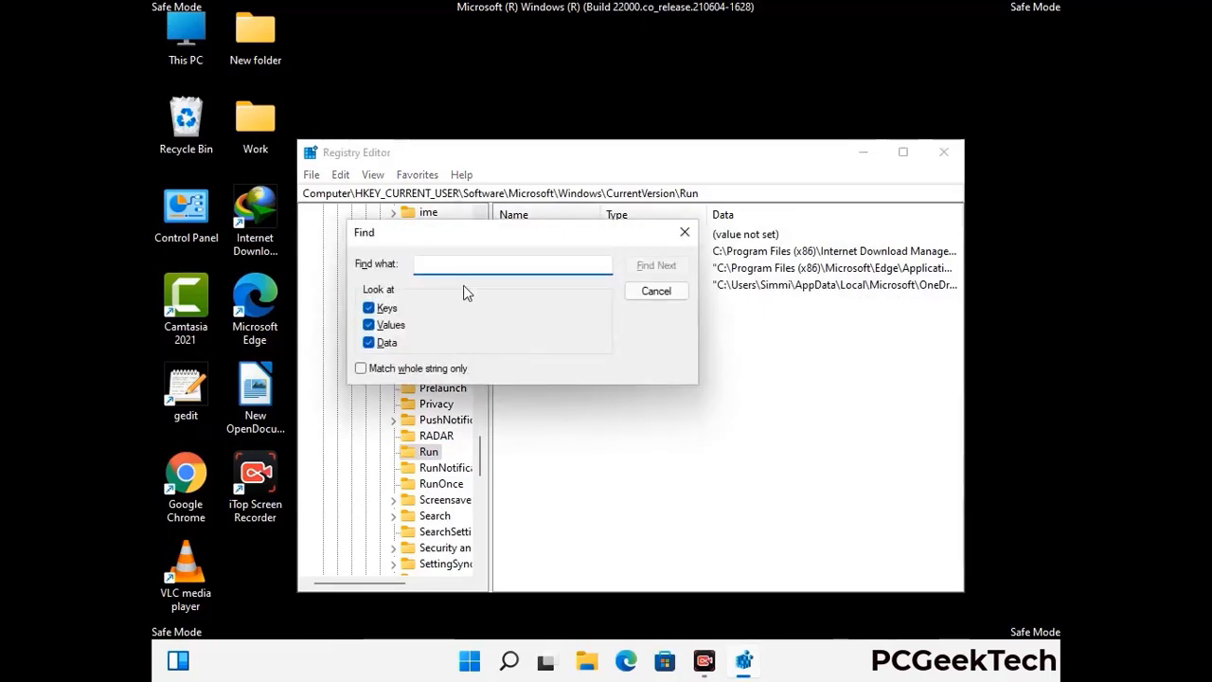
type("Virus Name")
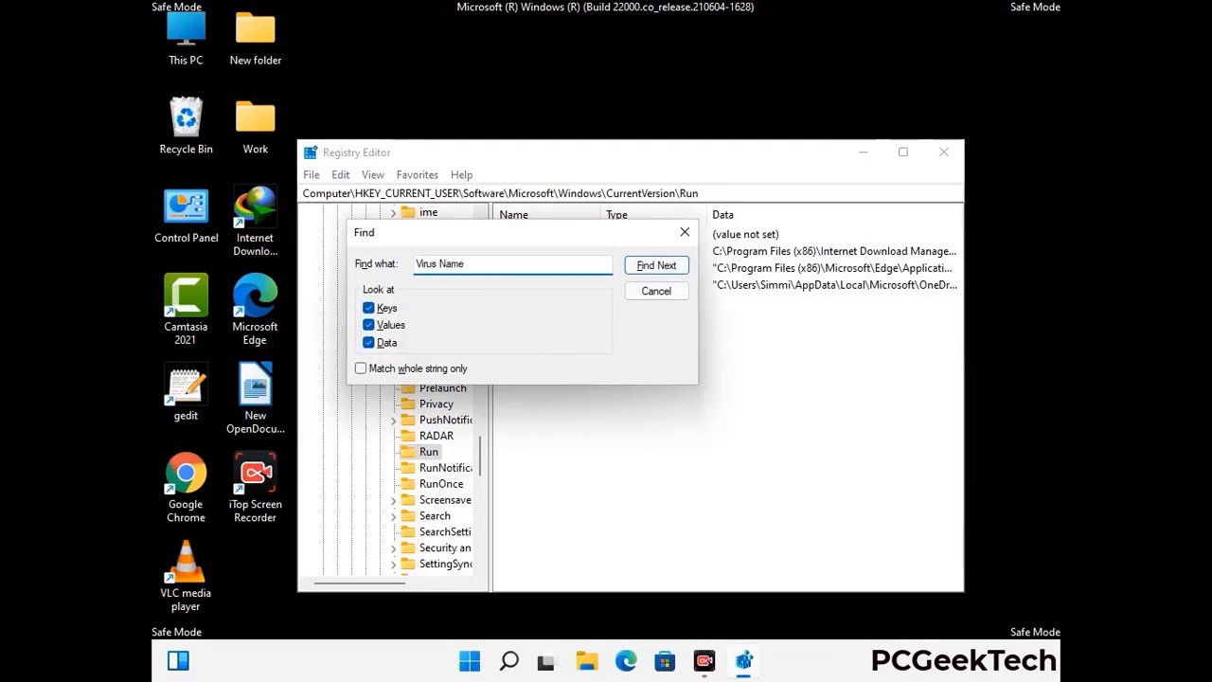
left_click(640, 269)
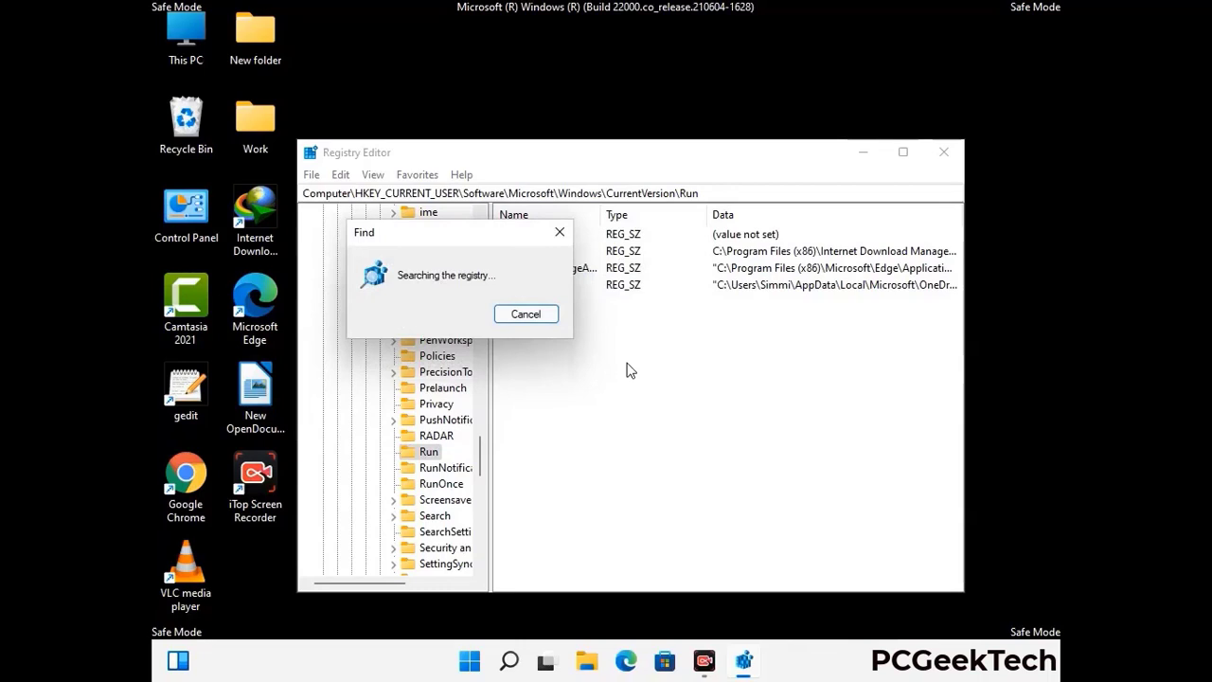
left_click(561, 235)
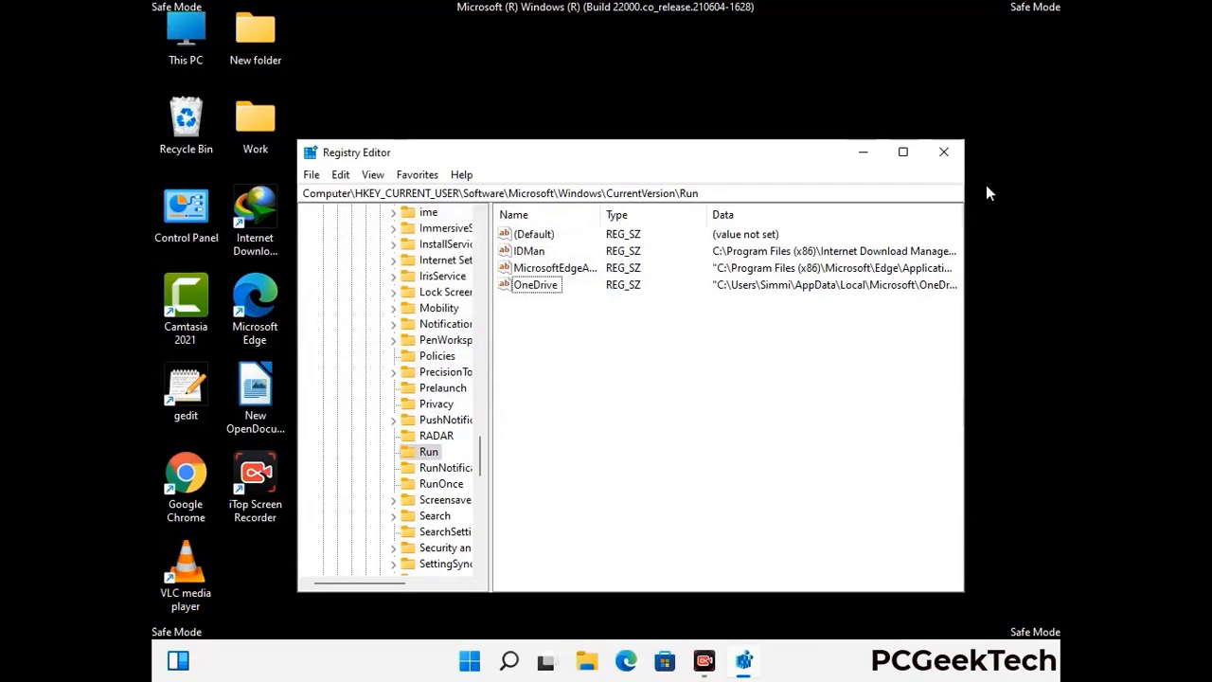
left_click(944, 152)
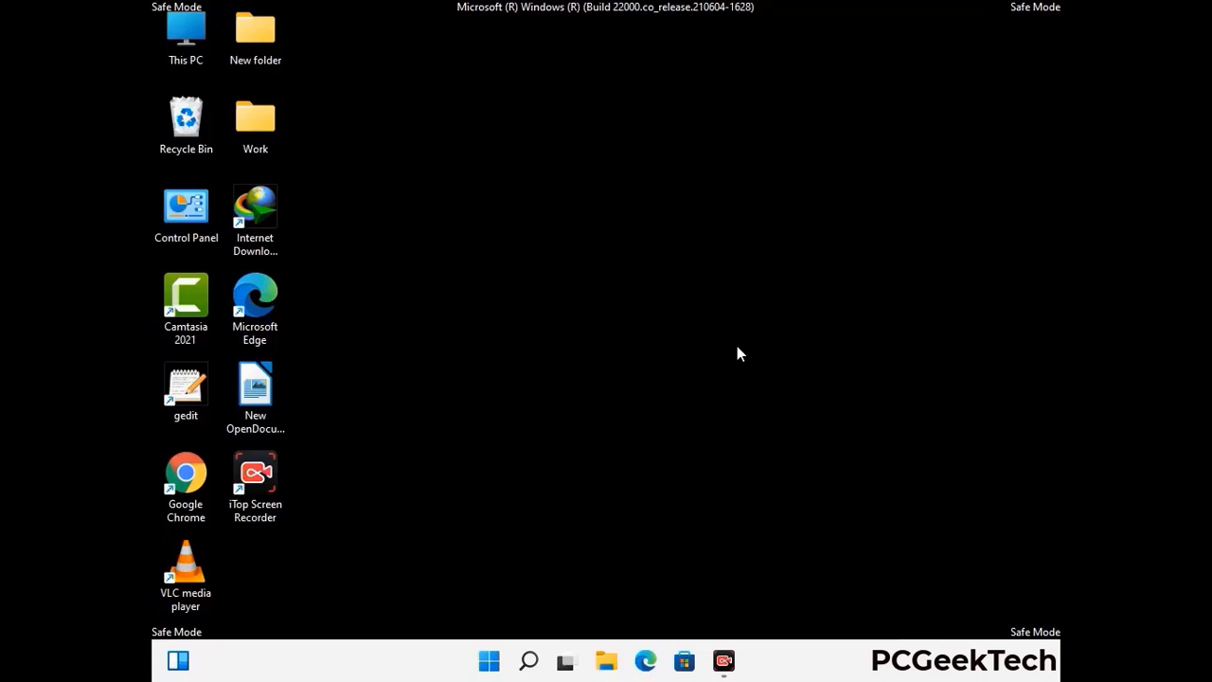
Step: Run msconfig and untick Safe boot on the Boot tab
key("super+r")
left_click_drag(351, 441, 620, 184)
type("ms")
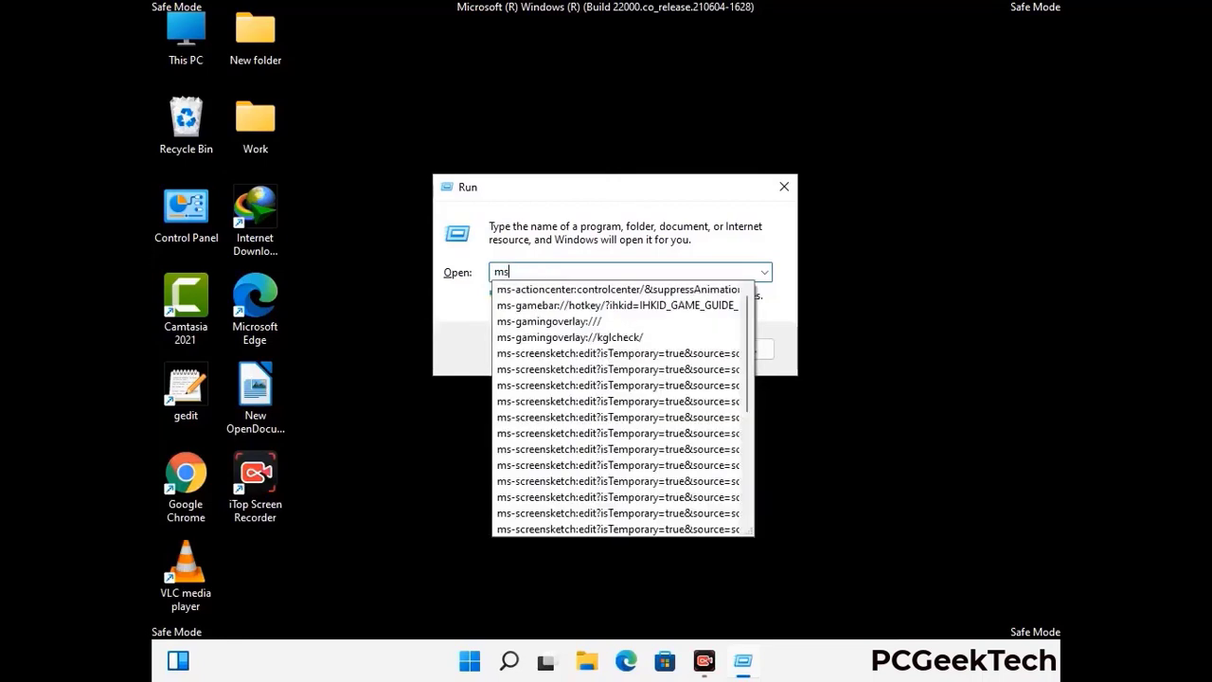
type("config")
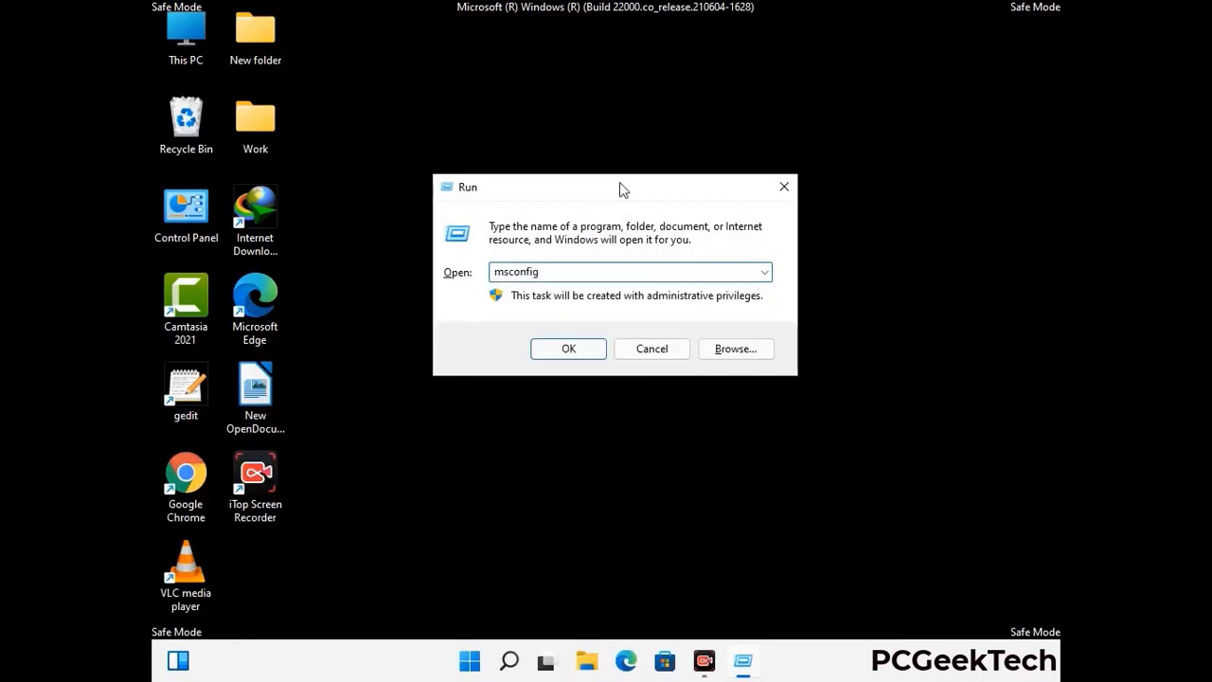
left_click(558, 345)
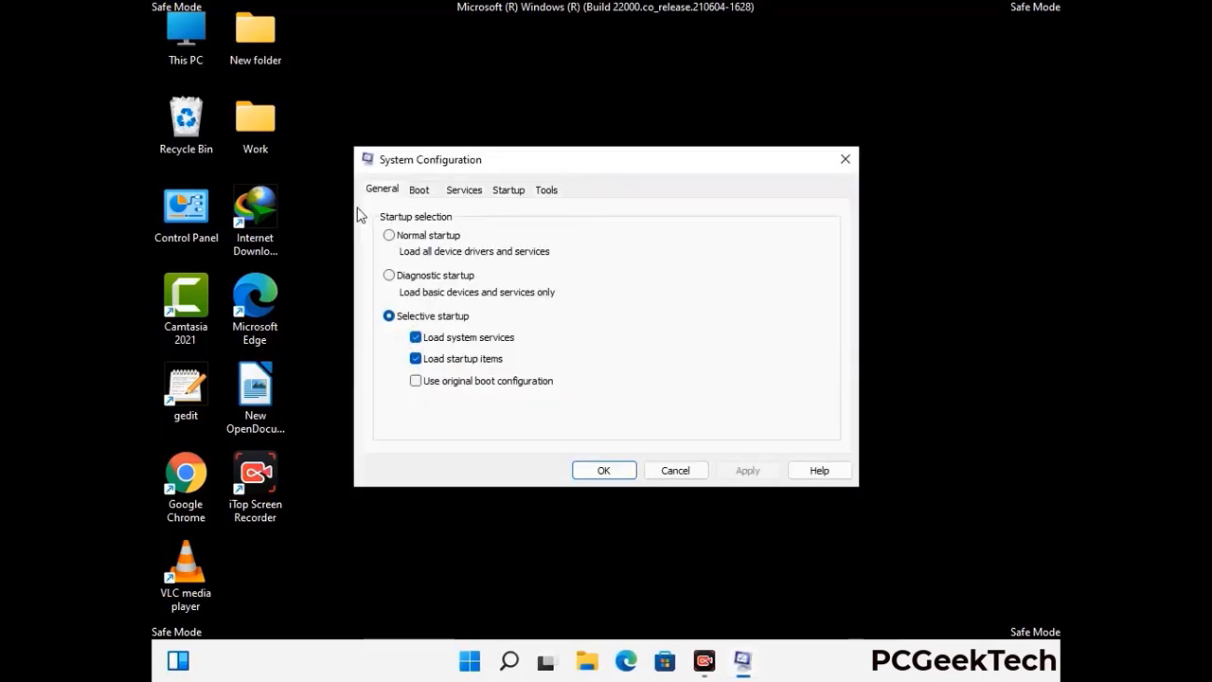
left_click(419, 192)
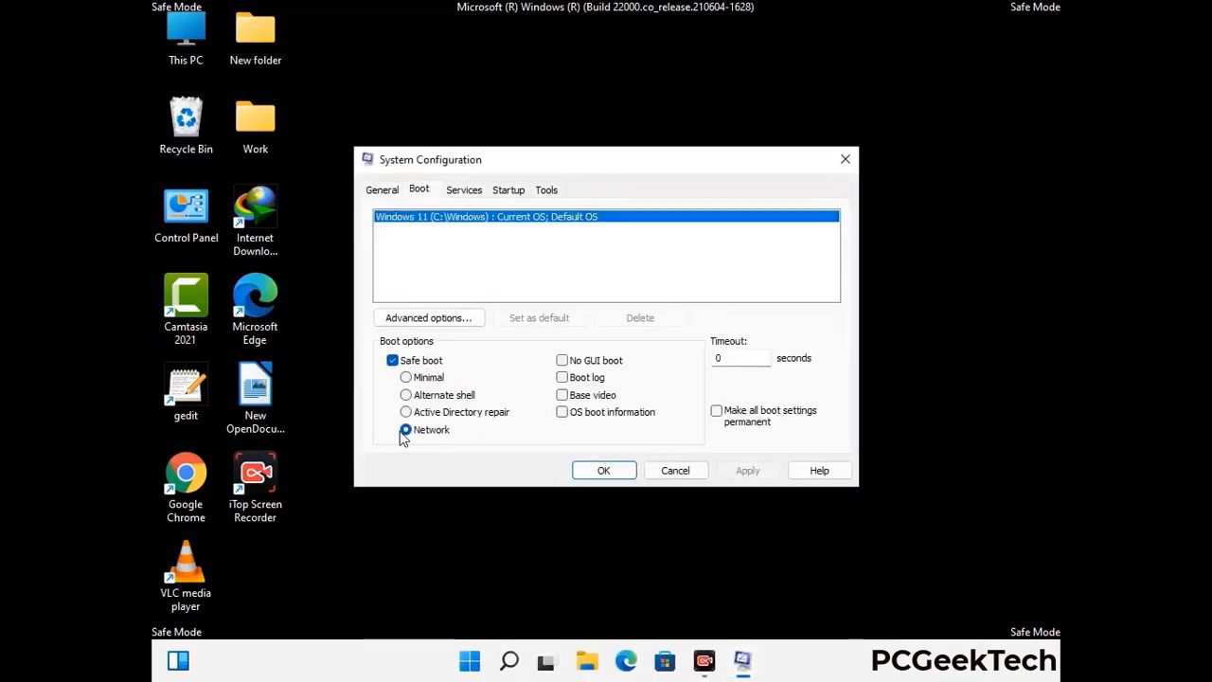
left_click(392, 361)
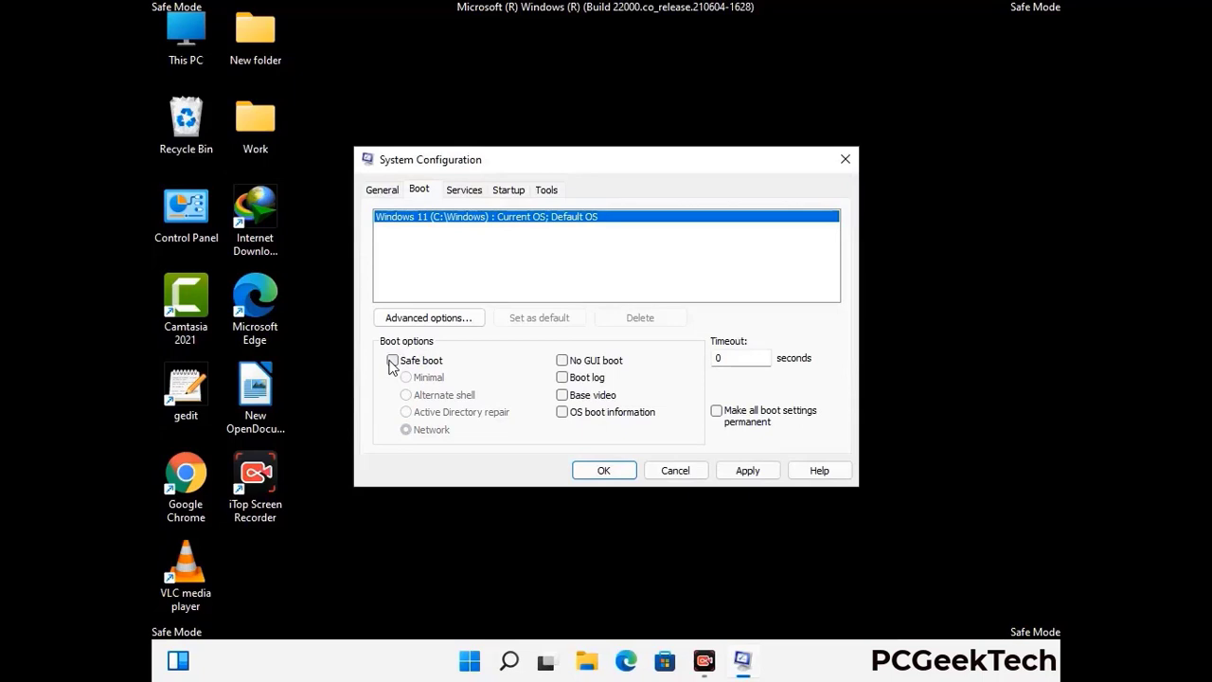